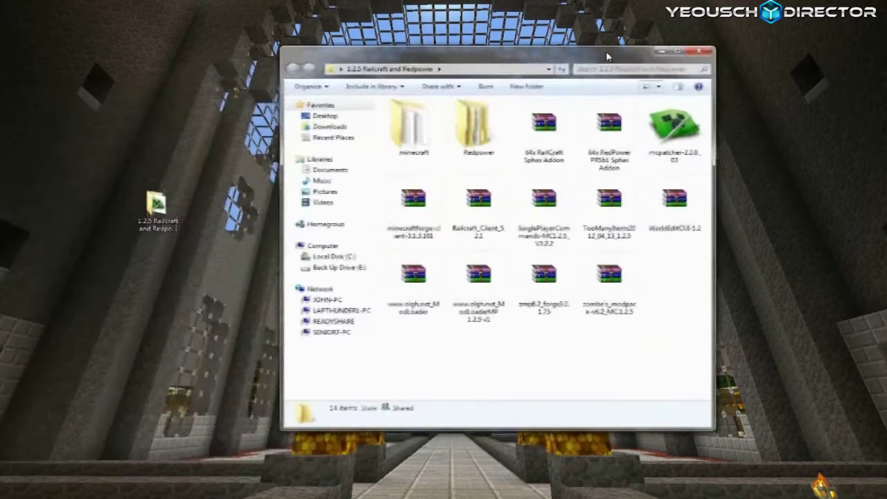
Step: Review the files in the 1.2.5 Railcraft and Redpower folder and its Redpower subfolder, and close the window
drag(600, 50, 547, 50)
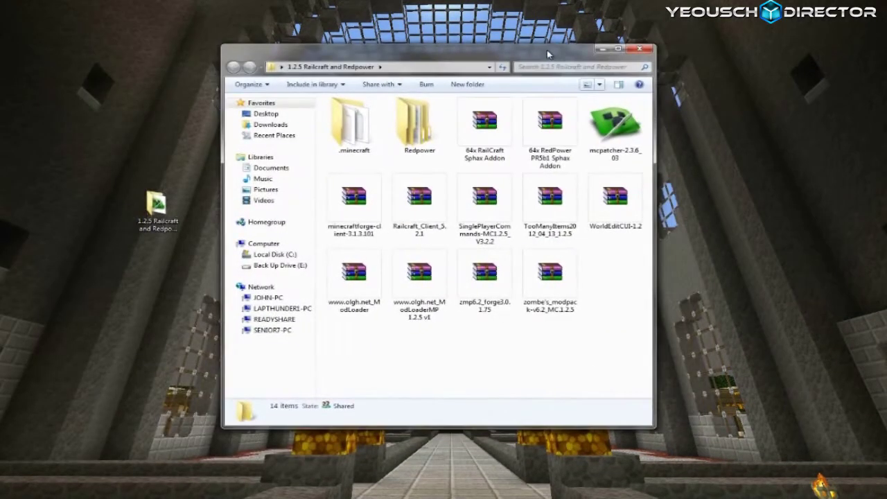
double_click(418, 137)
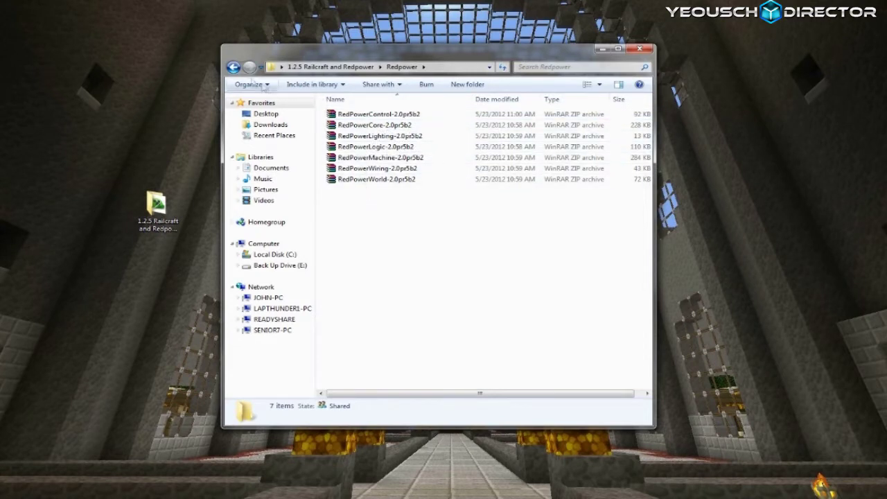
click(233, 66)
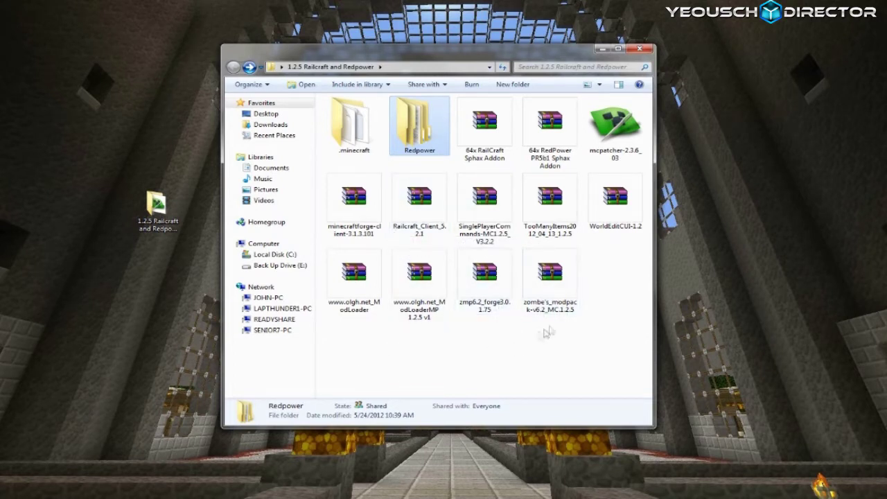
click(643, 51)
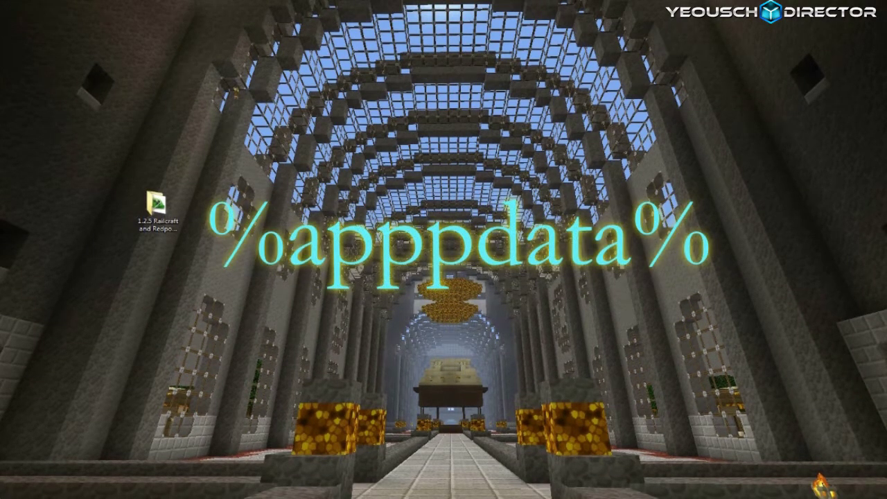
Step: Use the Run command to open the AppData Roaming folder
key(super)
click(125, 460)
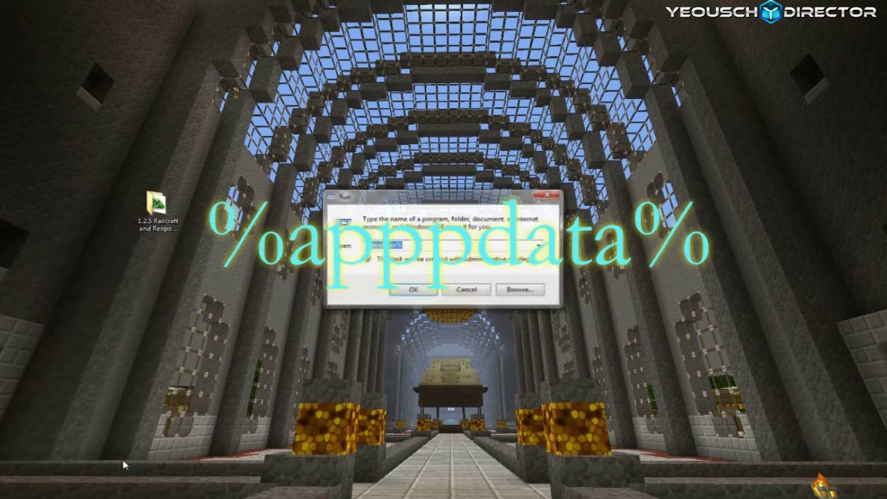
click(409, 291)
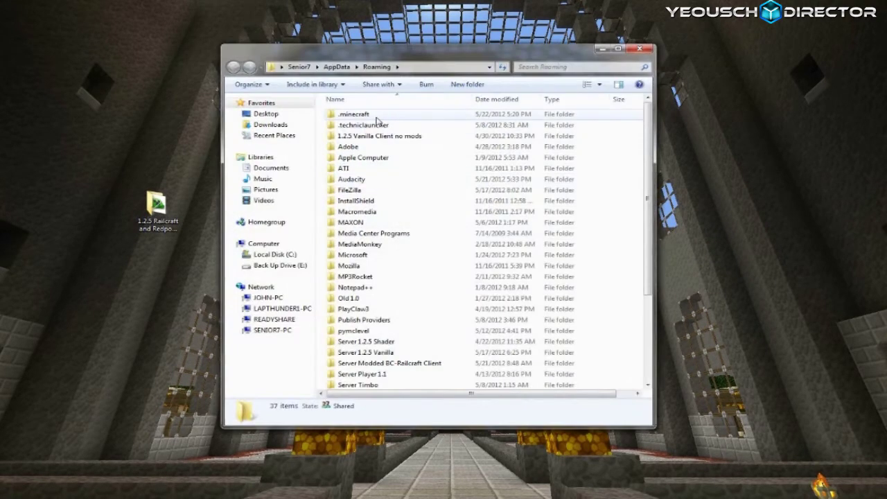
Step: Back up the .minecraft folder by moving it from Roaming into the Single Player Better than Wolves 1.2.5 folder, and close the window
click(378, 117)
right_click(369, 118)
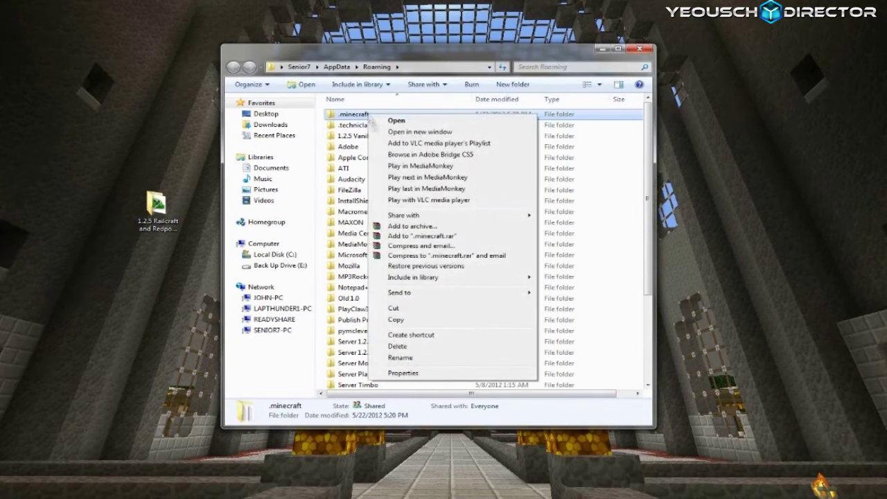
click(408, 309)
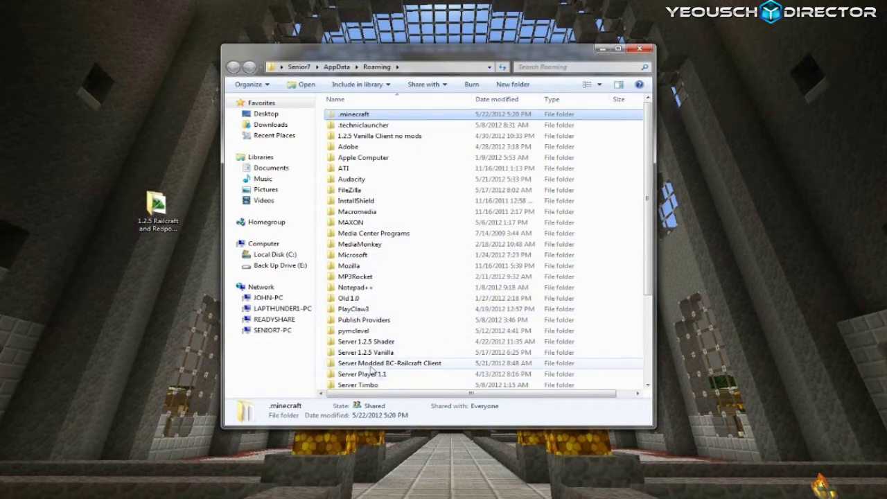
right_click(144, 137)
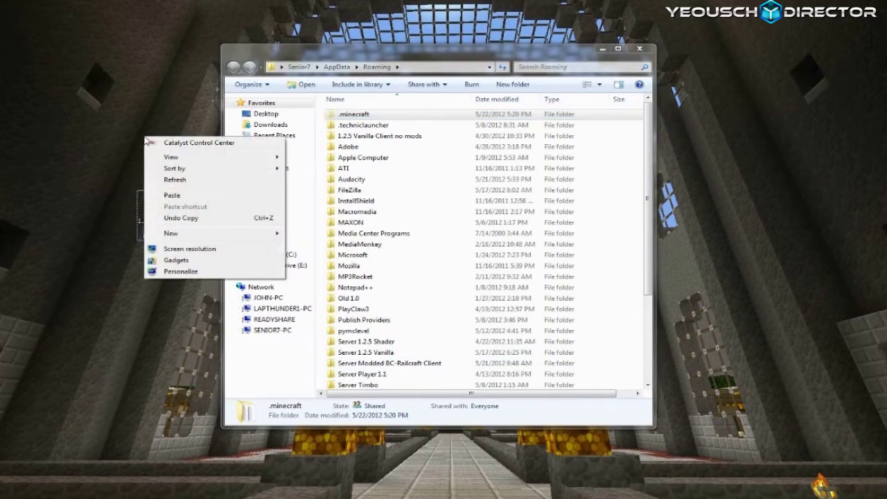
click(172, 195)
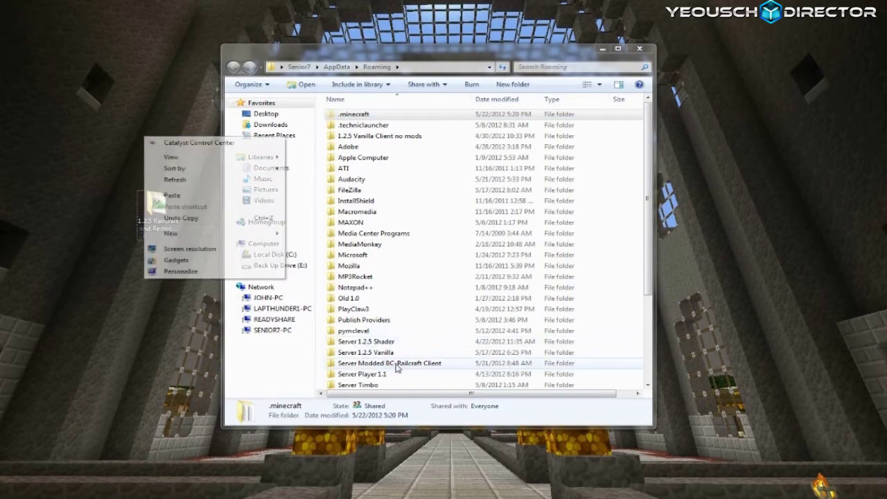
click(388, 363)
scroll(416, 360, down, 2)
double_click(388, 361)
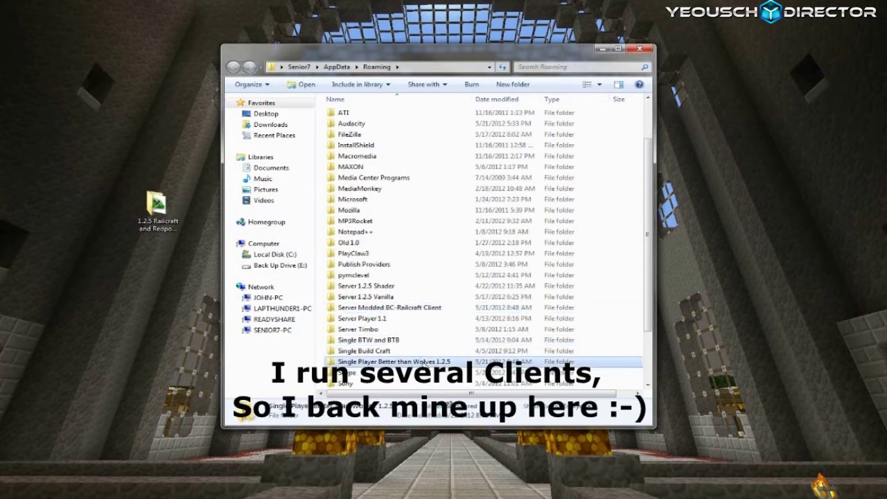
right_click(396, 174)
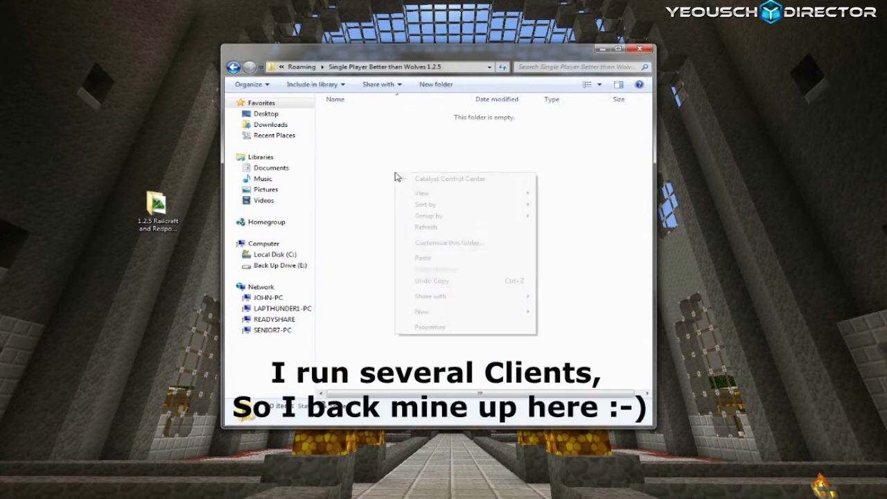
click(423, 258)
click(233, 66)
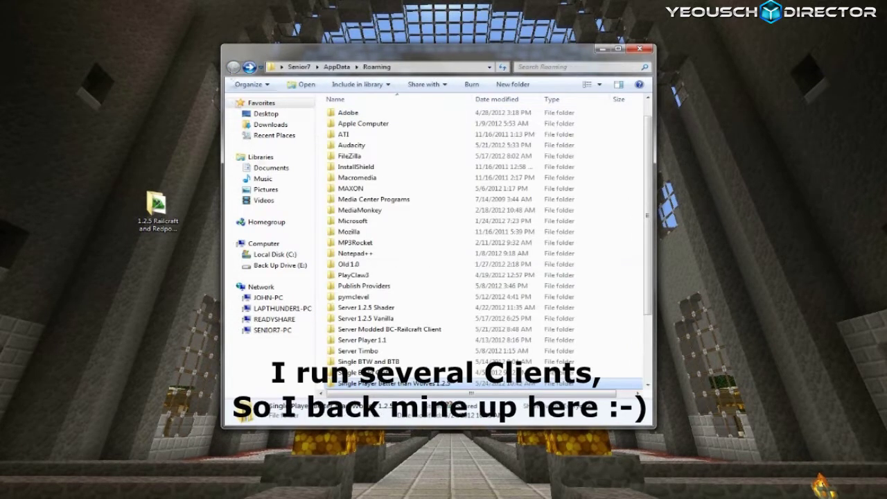
click(638, 49)
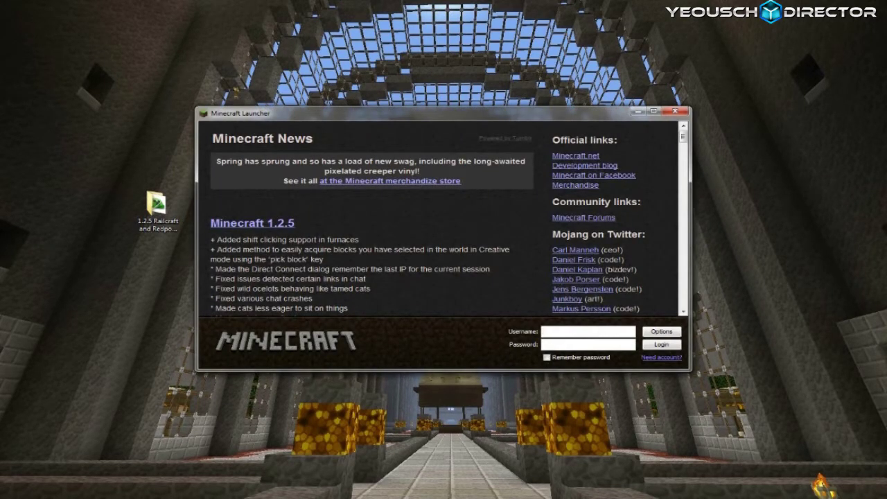
Step: Log in to the Minecraft Launcher with the username and account password, with Remember password enabled, and close the game once it has loaded
text(Jagthund)
text(••••••)
click(552, 357)
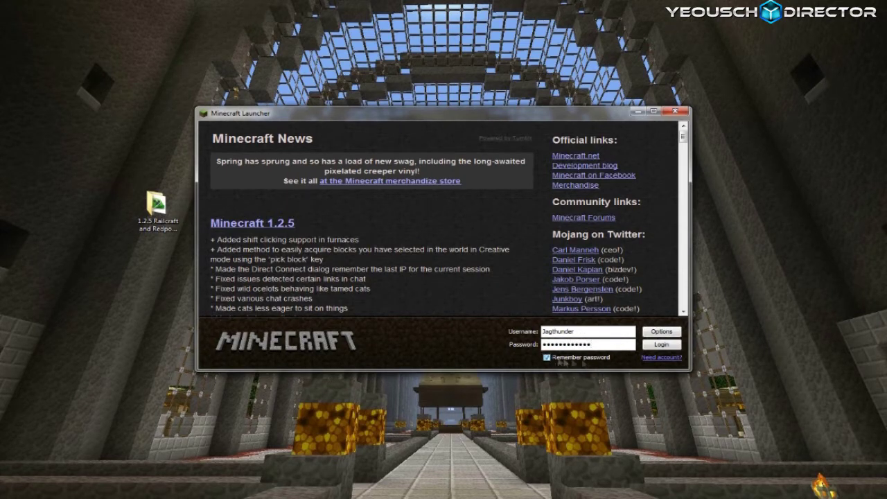
click(653, 346)
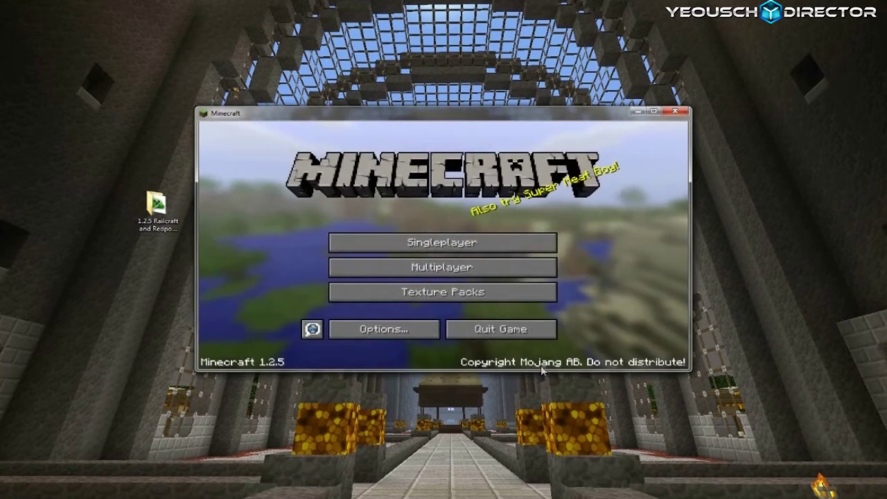
click(674, 111)
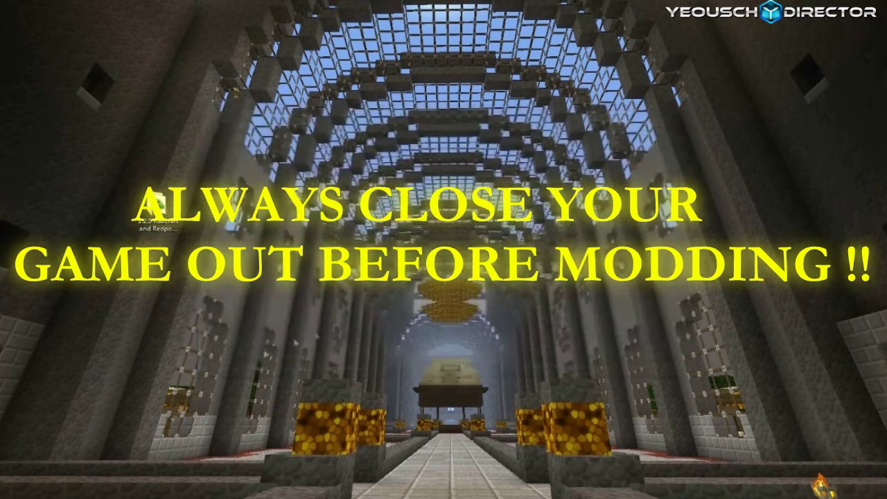
Step: Open the minecraft archive in the bin folder of the new .minecraft folder under AppData Roaming
click(15, 489)
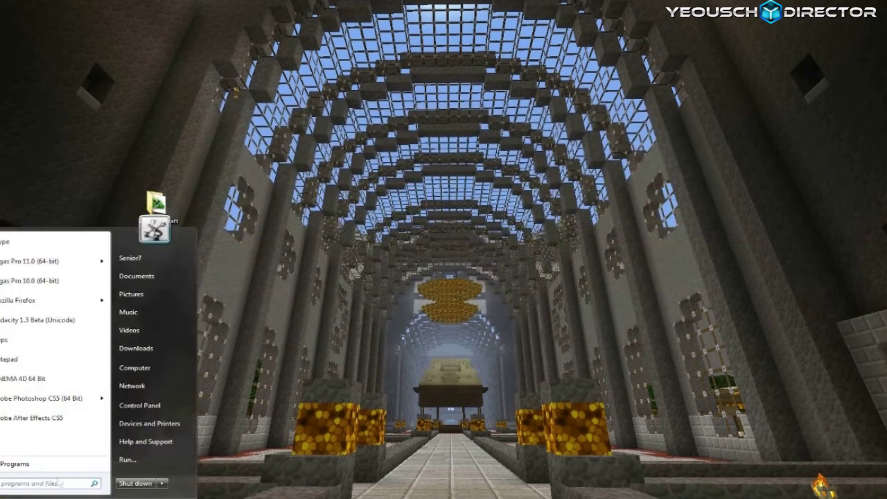
click(127, 457)
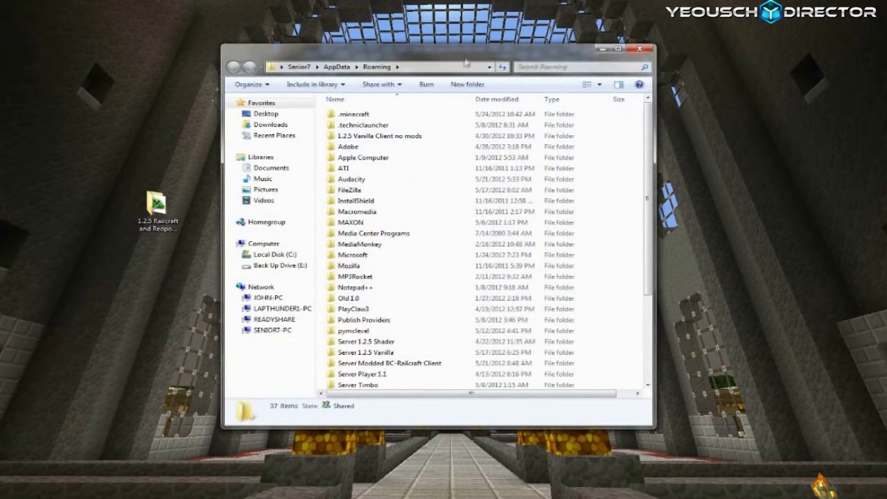
drag(471, 62, 694, 32)
double_click(586, 87)
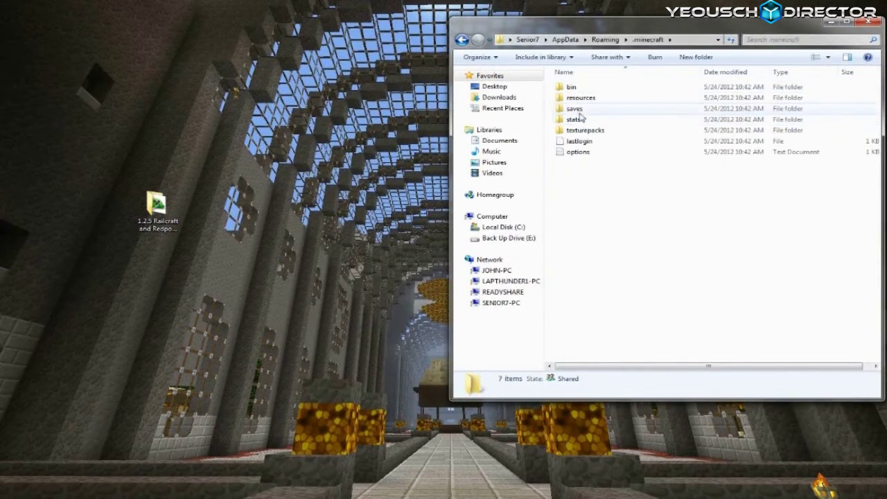
double_click(571, 88)
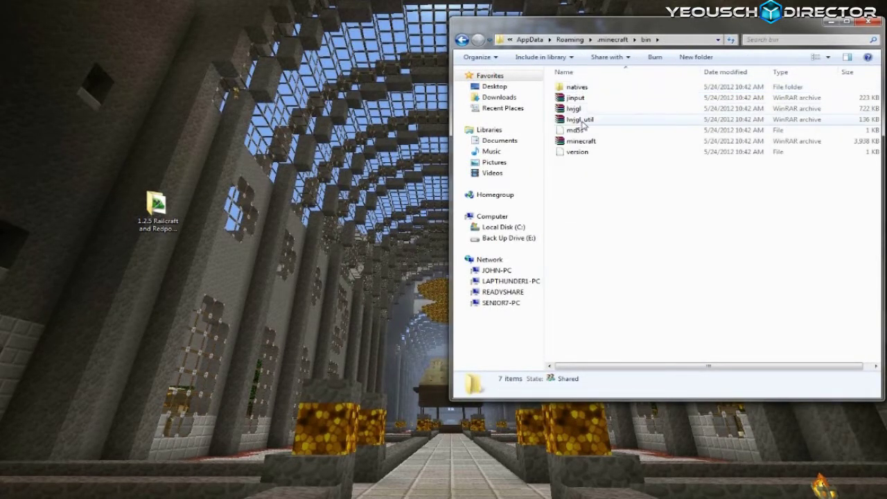
double_click(582, 141)
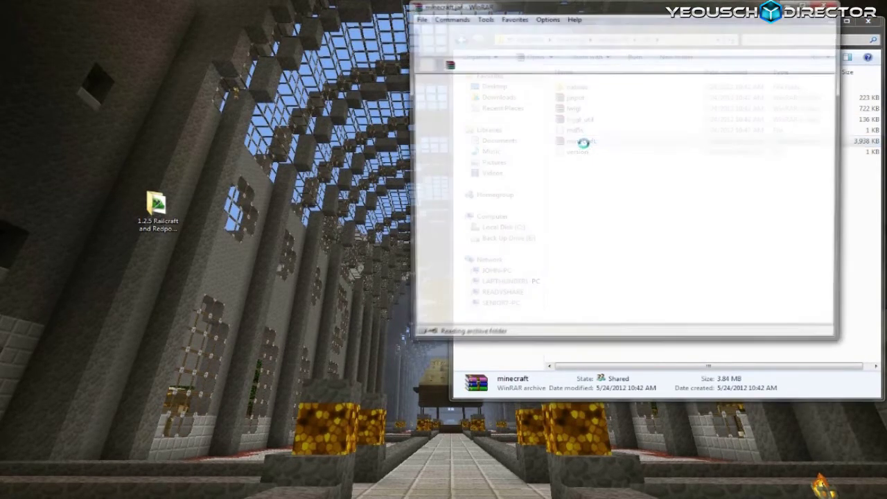
Step: Delete the META-INF folder from minecraft.jar
click(454, 190)
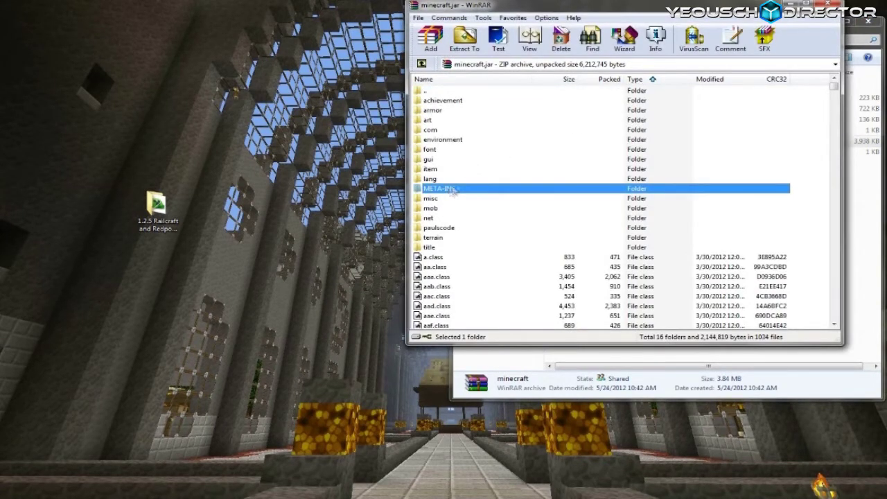
click(560, 38)
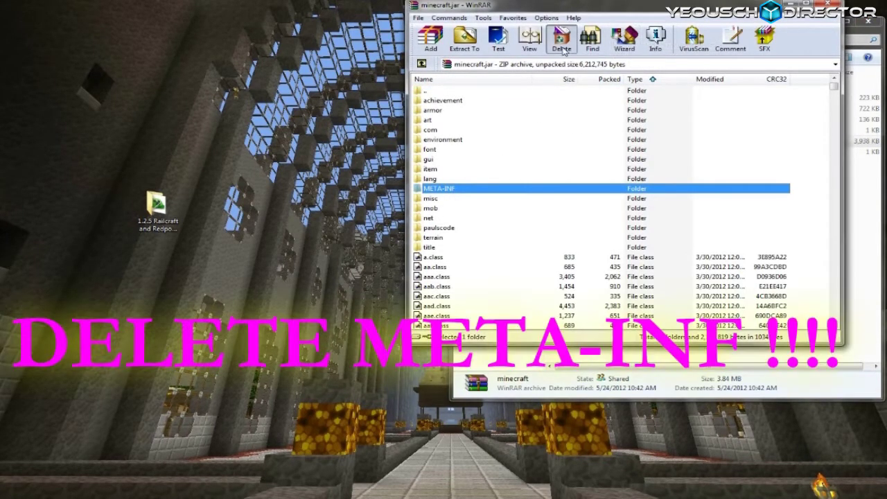
click(457, 276)
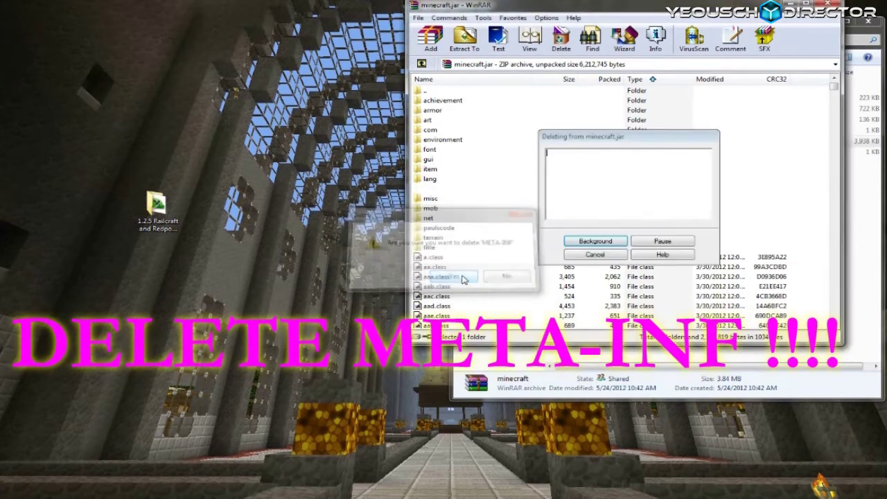
Step: Open the 1.2.5 Railcraft and Redpower folder from the desktop and place its window beside the minecraft.jar archive window
drag(471, 5, 496, 34)
click(158, 207)
double_click(158, 207)
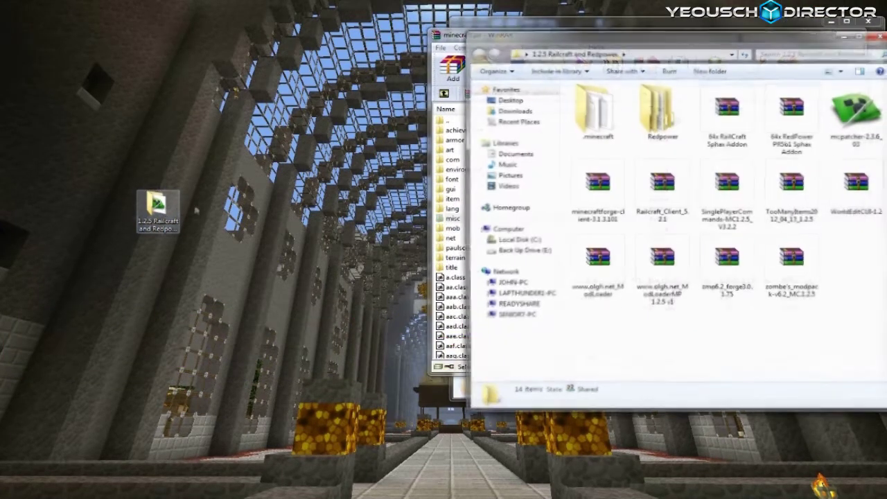
drag(596, 42, 136, 32)
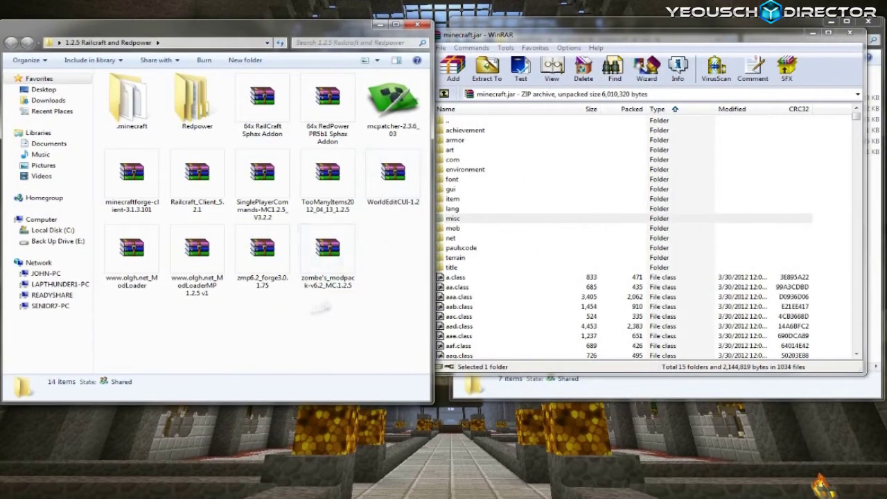
double_click(132, 248)
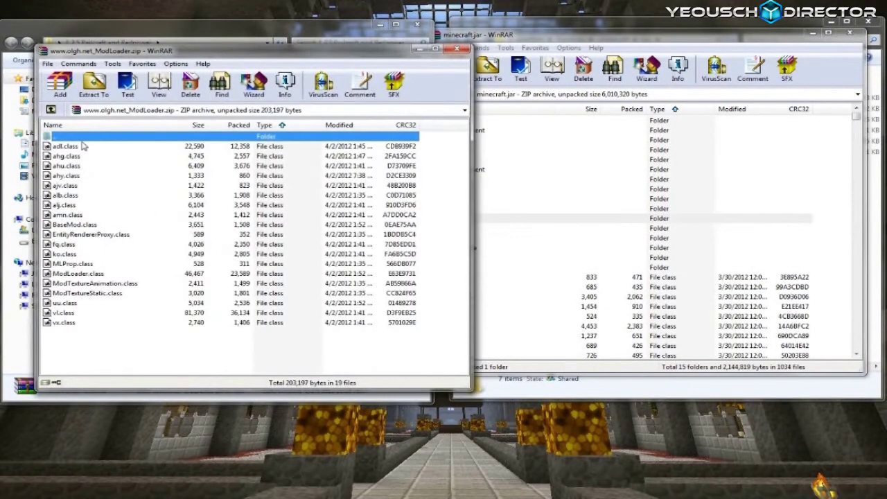
click(82, 145)
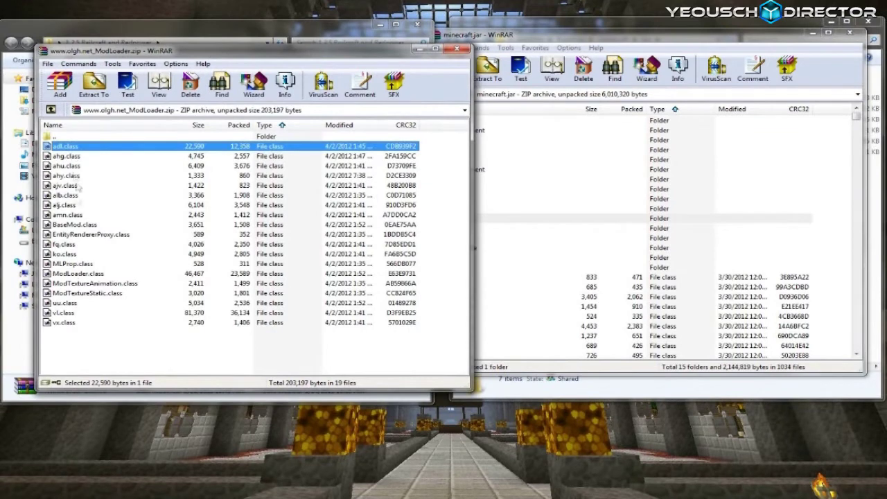
shift+click(75, 324)
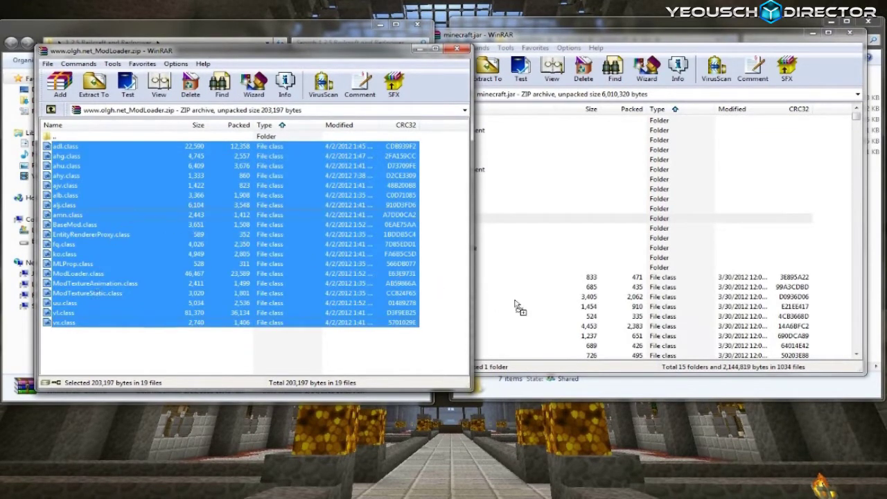
drag(539, 336, 539, 336)
click(460, 339)
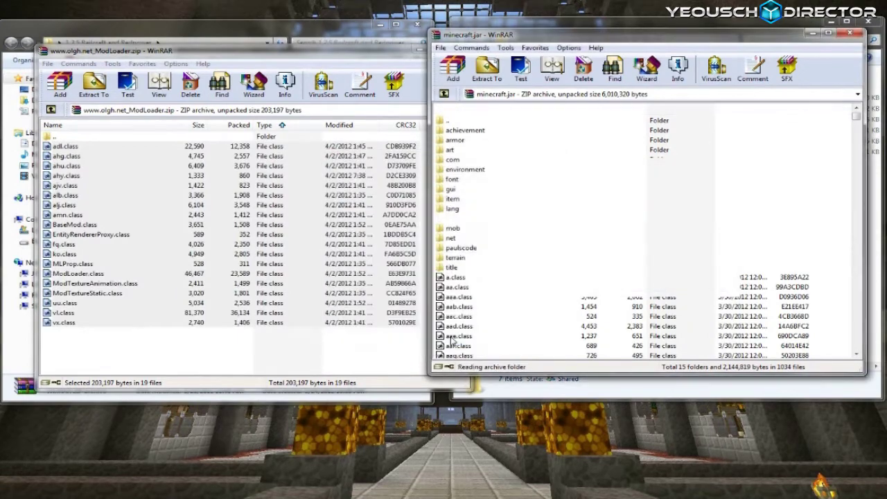
click(396, 54)
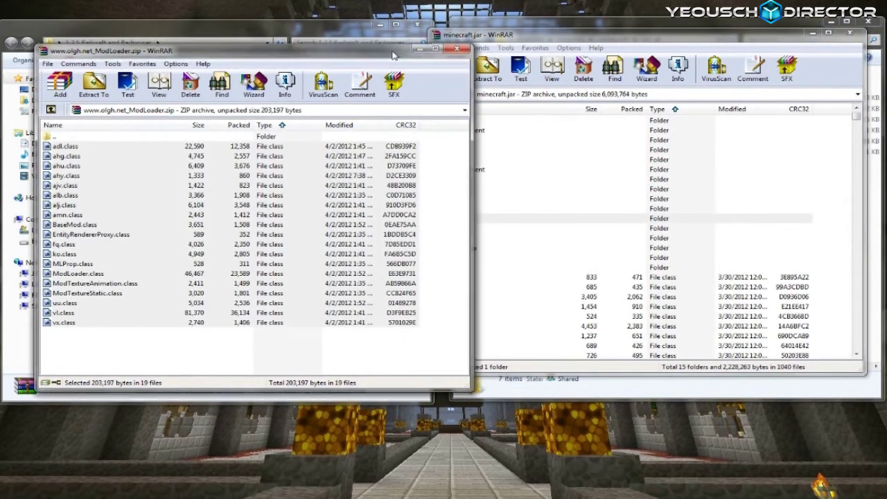
click(418, 50)
double_click(196, 251)
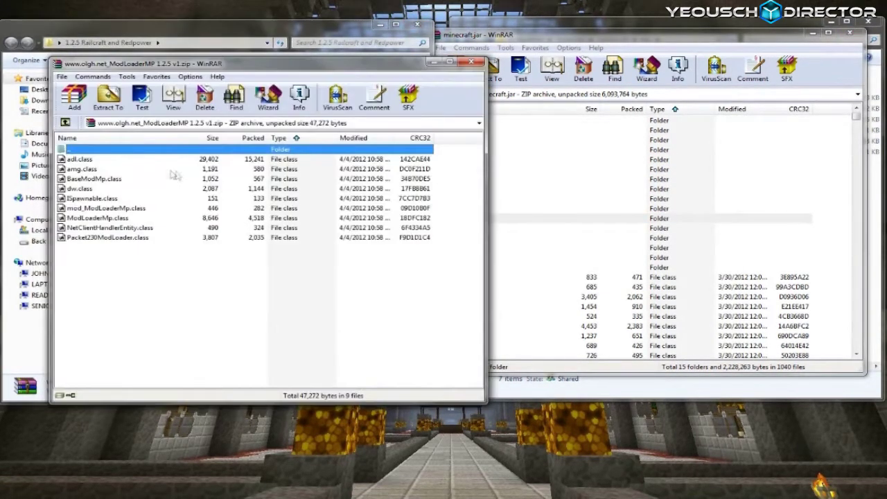
click(118, 163)
shift+click(129, 237)
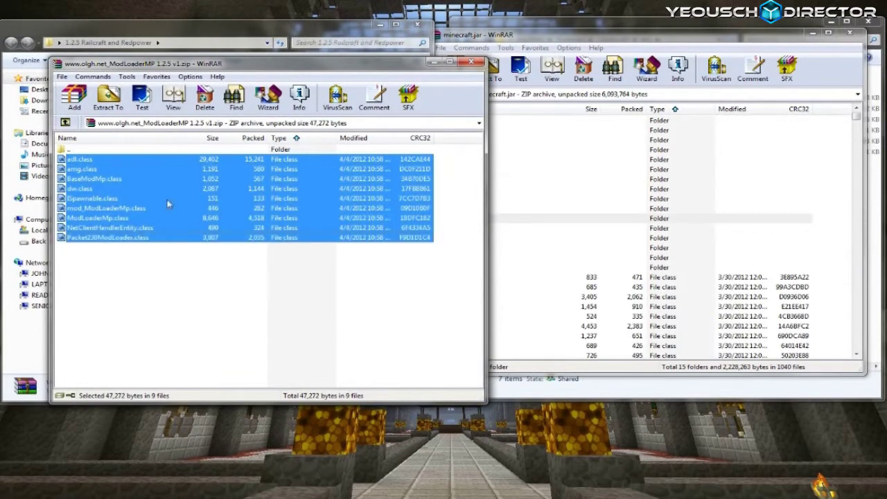
drag(529, 334, 529, 334)
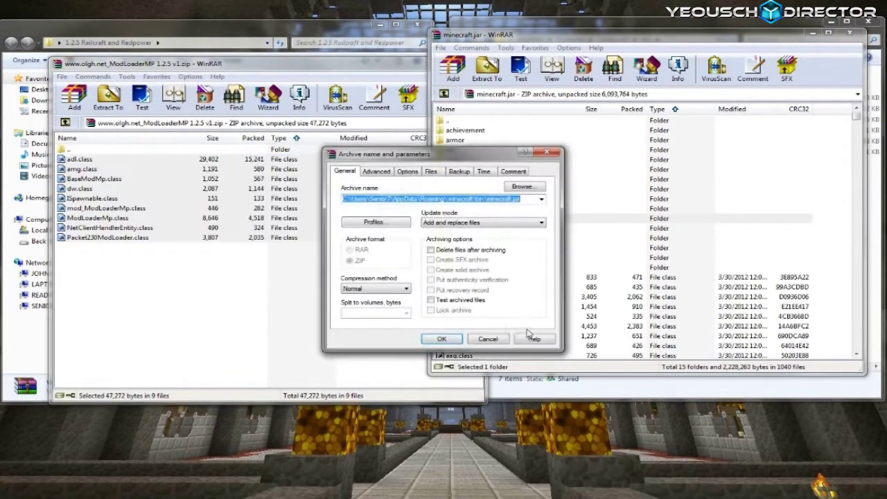
click(442, 339)
click(362, 89)
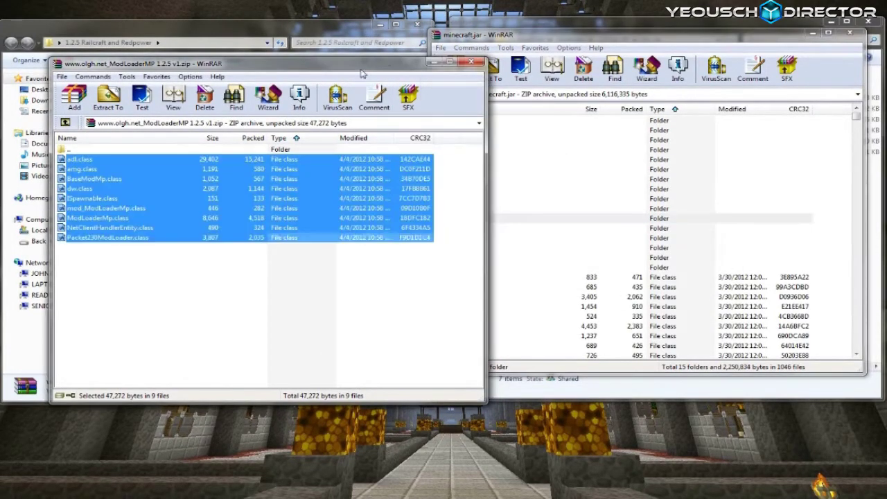
click(475, 63)
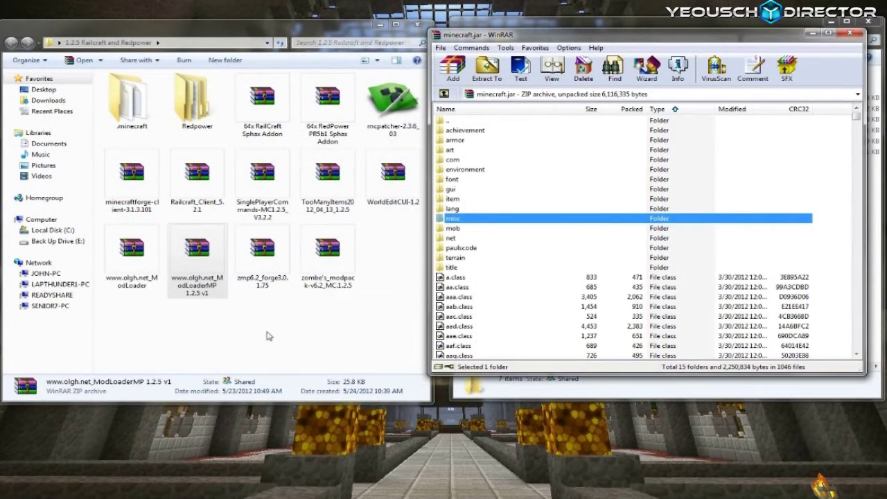
Step: Add the forge and net folders and all class files from minecraftforge-client-3.1.3.101 to minecraft.jar, leaving out the credits text file, and close the Forge archive
double_click(135, 186)
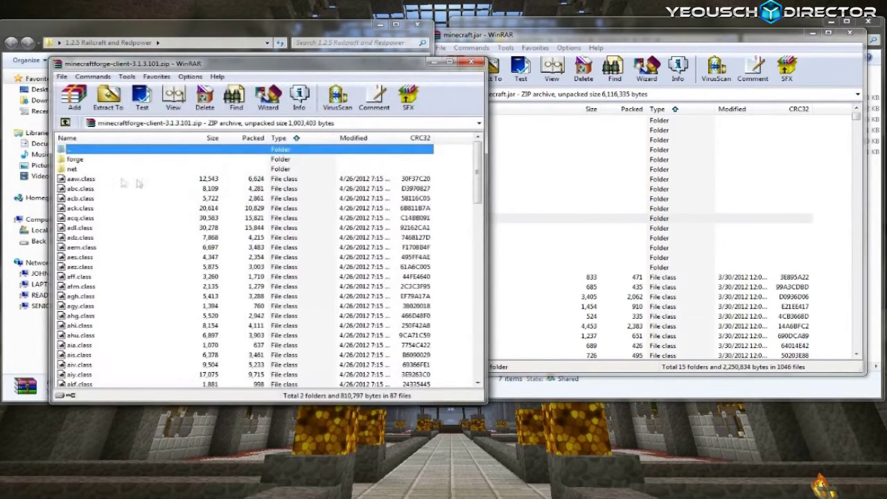
click(96, 169)
click(94, 161)
scroll(135, 263, down, 6)
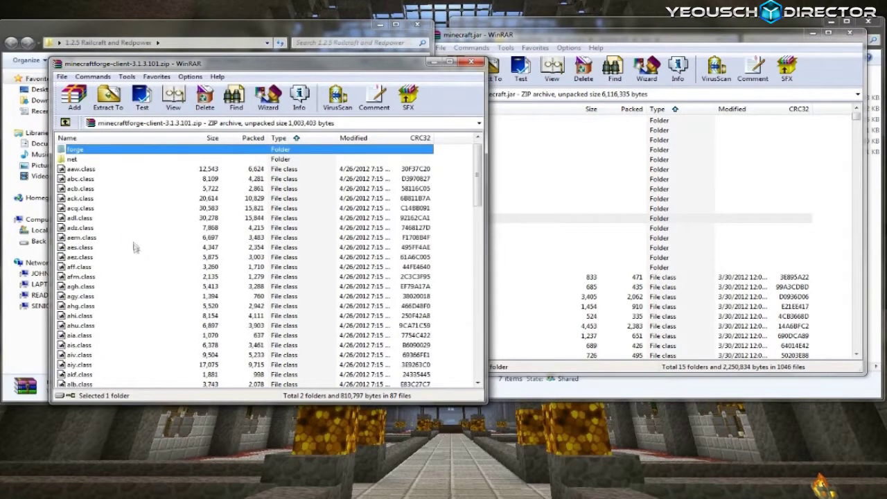
scroll(136, 293, down, 12)
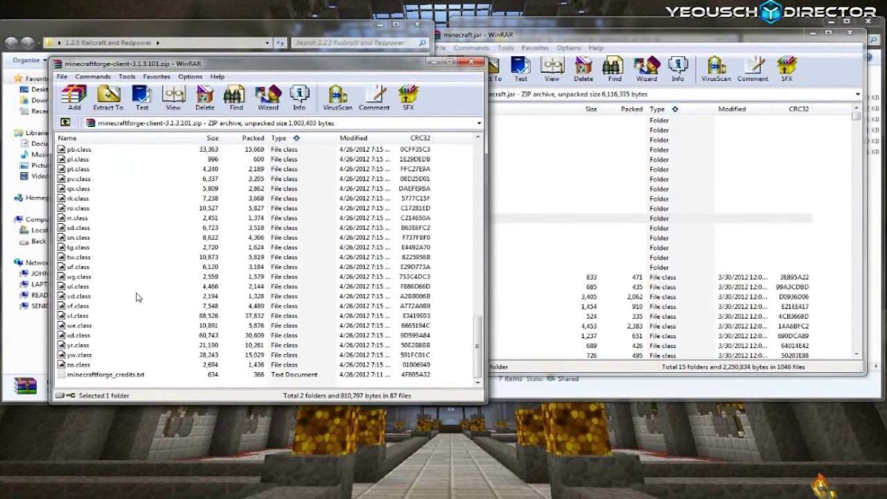
shift+click(87, 366)
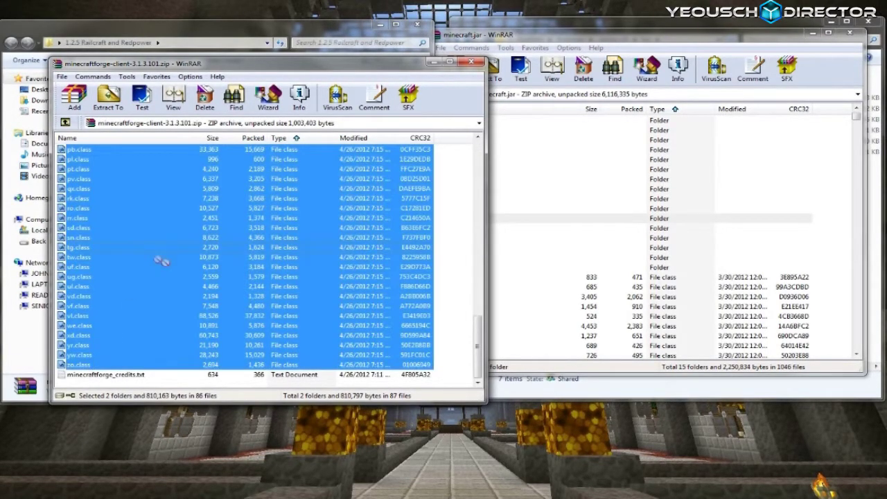
drag(543, 337, 543, 337)
click(453, 339)
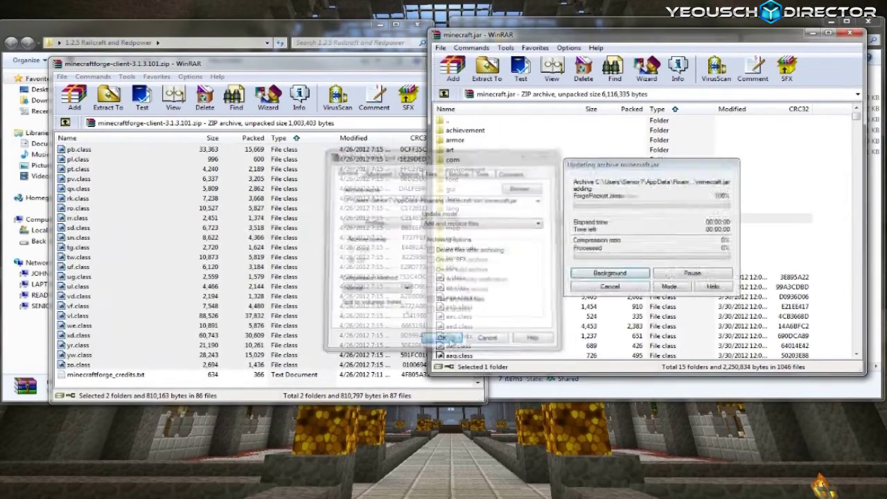
click(335, 66)
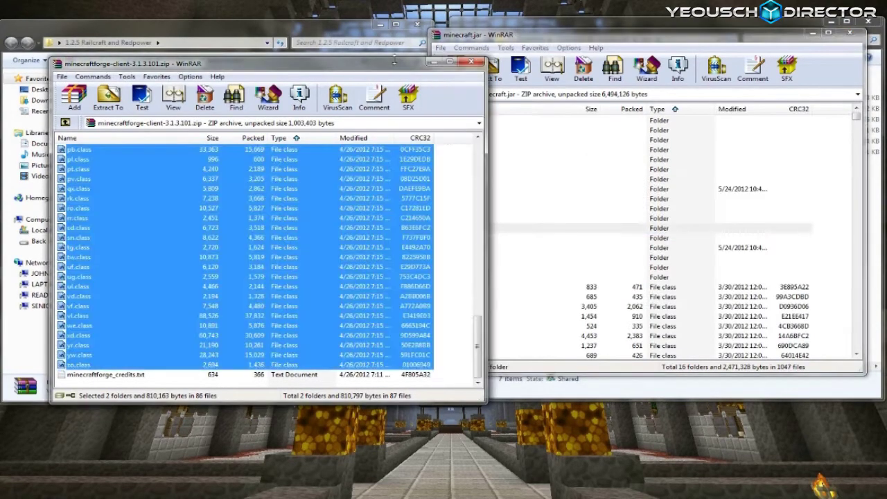
click(475, 64)
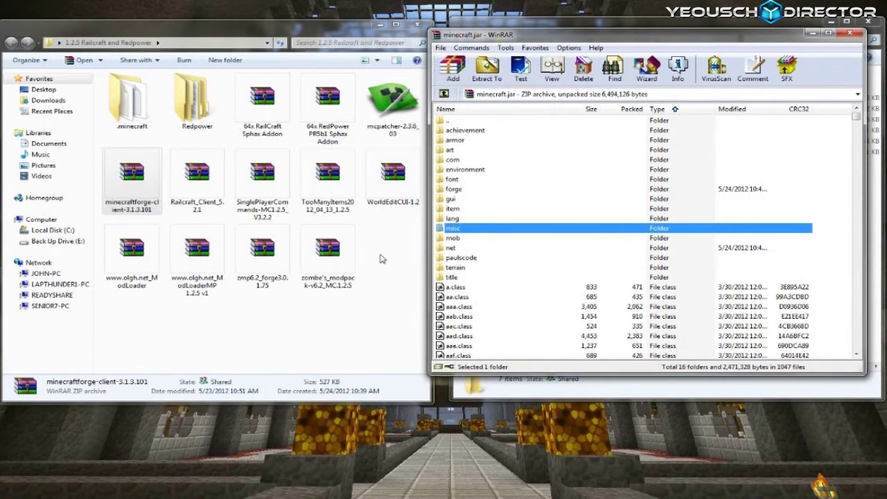
Step: Close the mod download folder and minecraft.jar, and create a folder named mods in the .minecraft folder
click(417, 24)
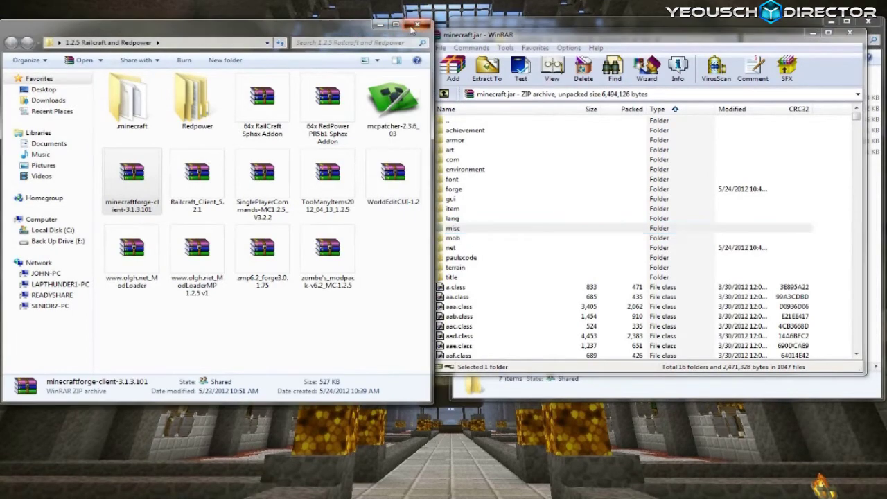
click(851, 34)
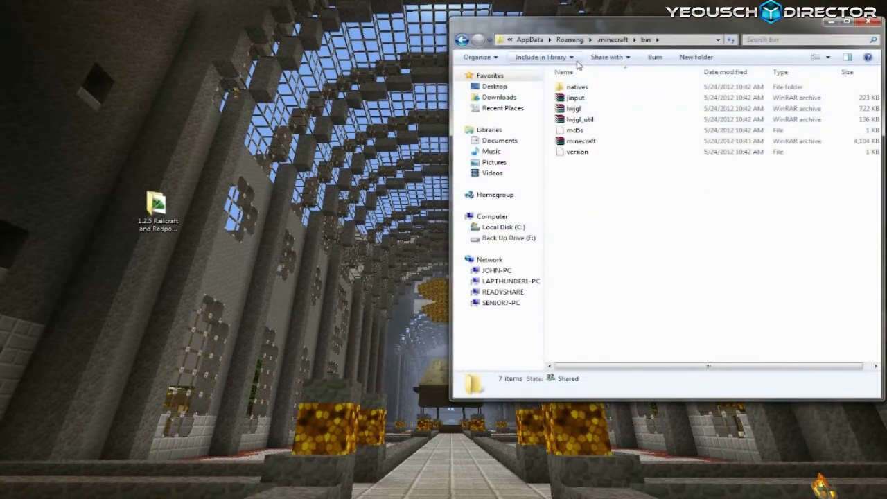
click(463, 40)
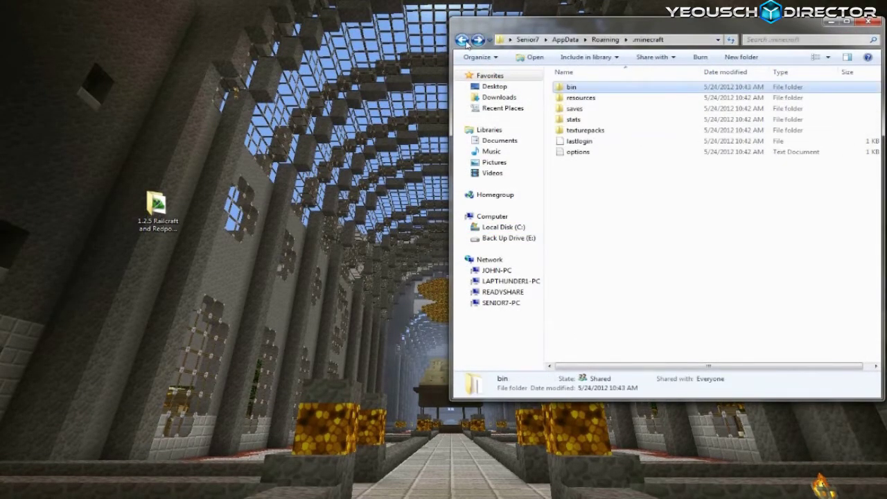
click(741, 58)
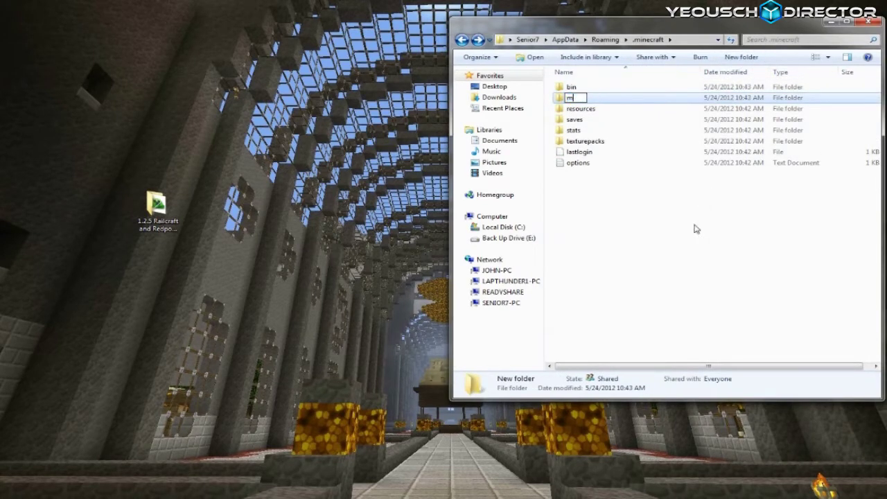
key(Return)
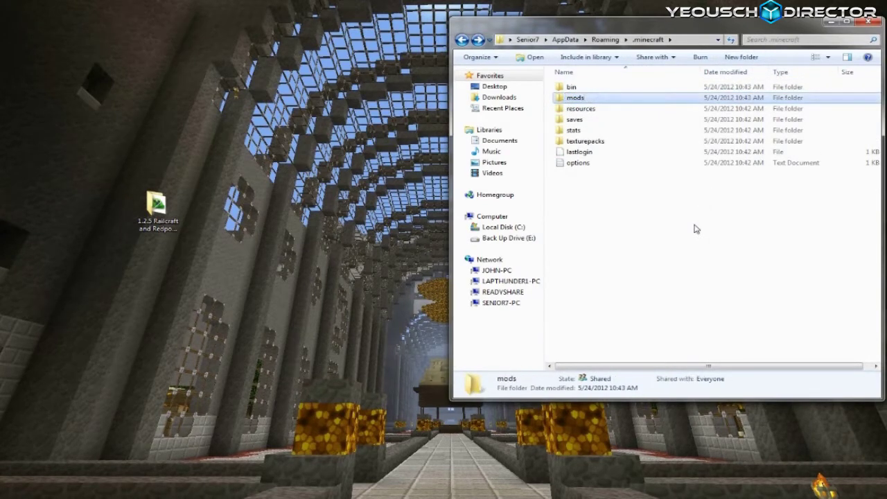
Step: Copy all seven RedPower 2.0pr5b2 archives from the desktop mod folder's Redpower subfolder into the .minecraft mods folder
double_click(587, 99)
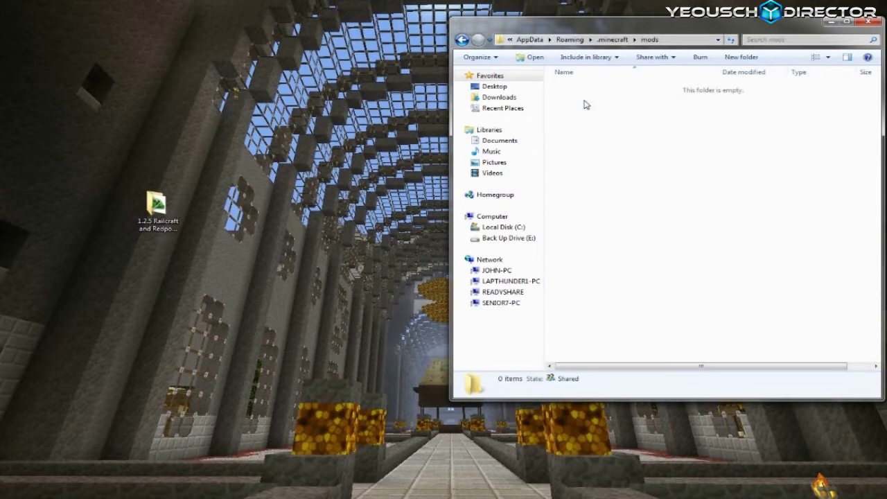
double_click(160, 211)
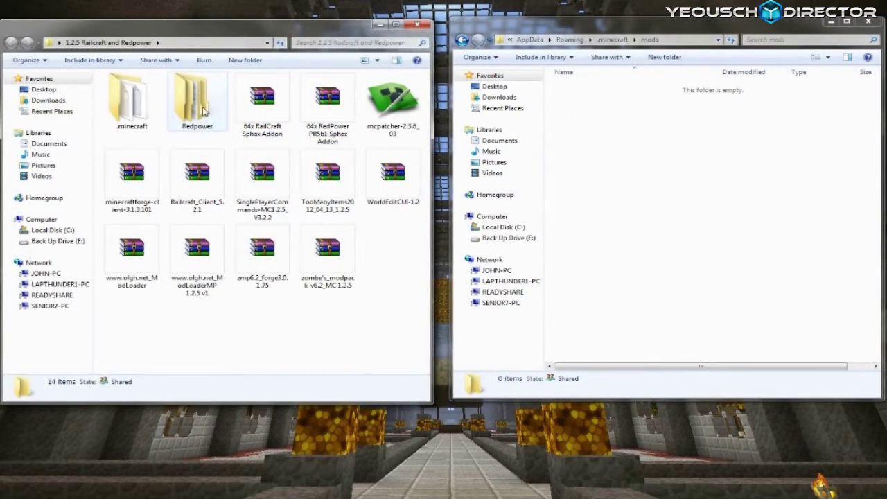
click(205, 111)
double_click(204, 111)
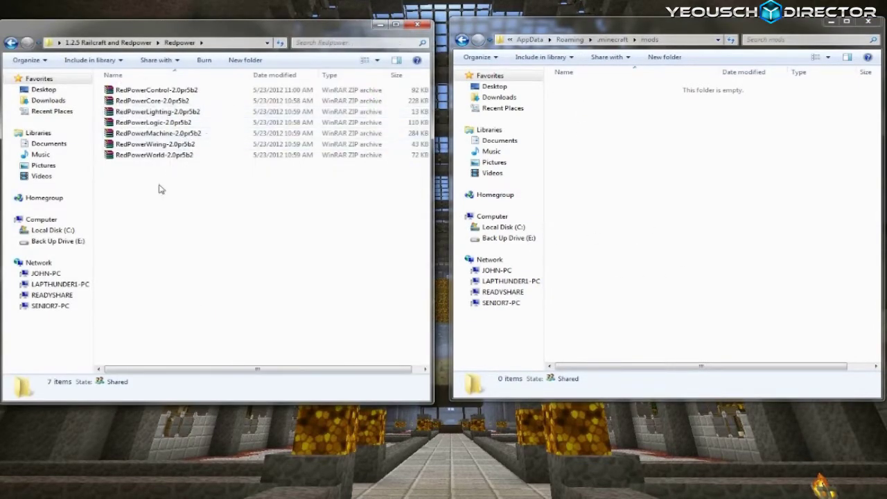
drag(160, 180, 183, 86)
right_click(205, 108)
click(233, 259)
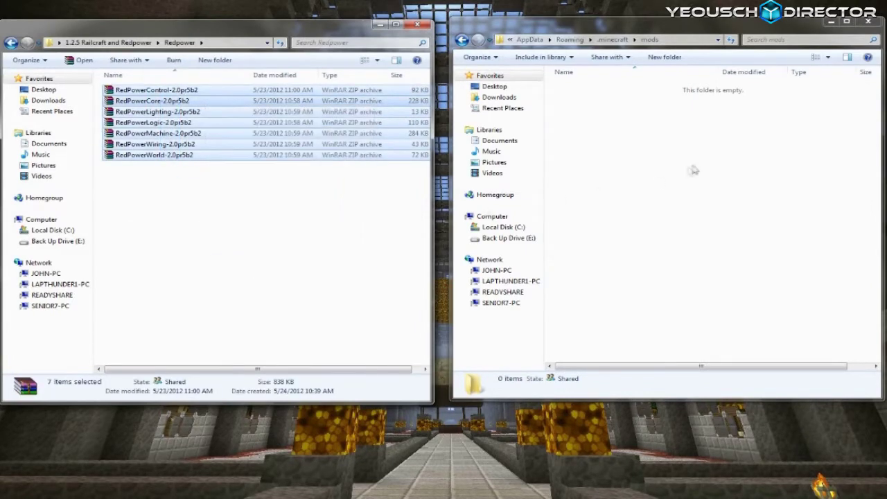
right_click(694, 168)
click(722, 250)
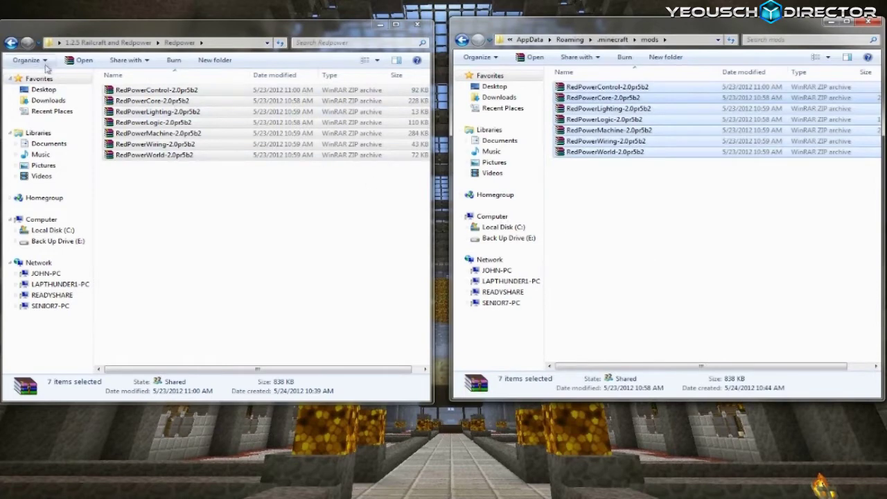
Step: Copy the Railcraft_Client_5.2.1 archive from the 1.2.5 Railcraft and Redpower folder into the mods folder, and close both folder windows
click(11, 43)
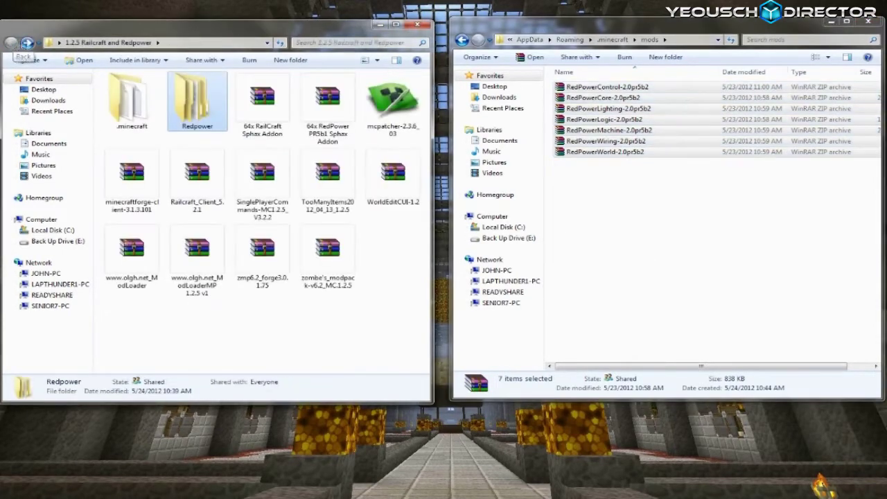
click(197, 179)
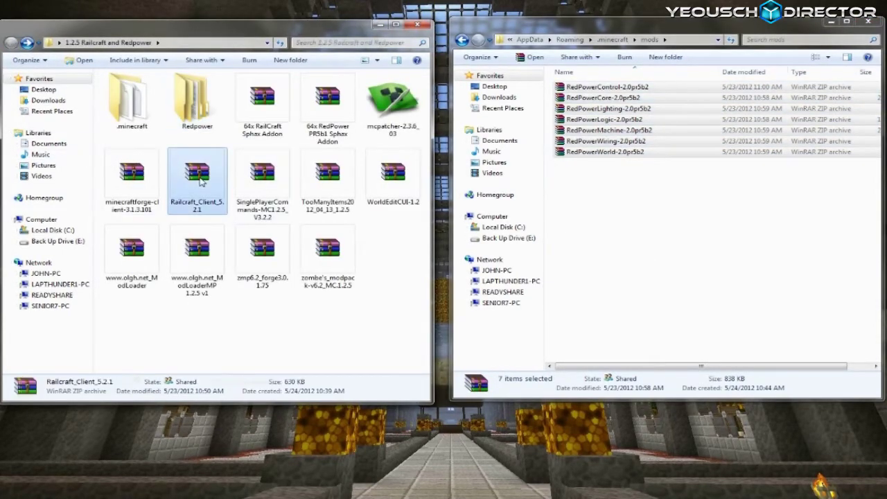
right_click(198, 178)
click(261, 307)
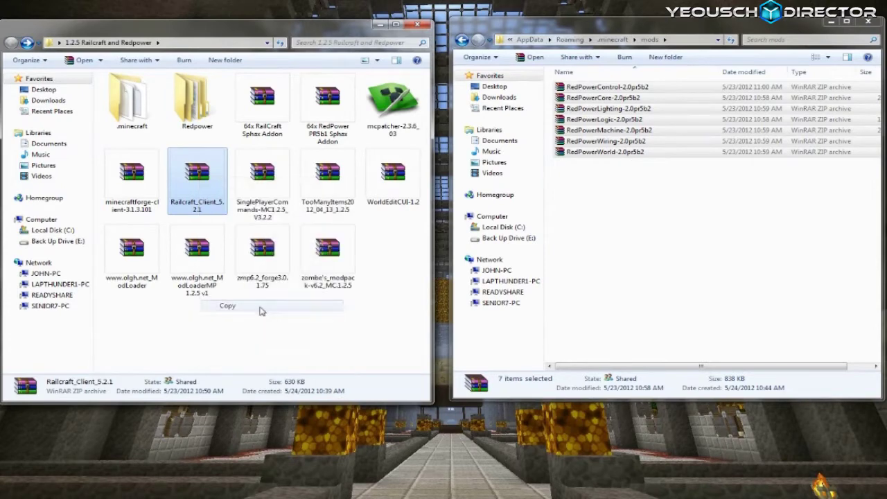
right_click(606, 237)
click(634, 320)
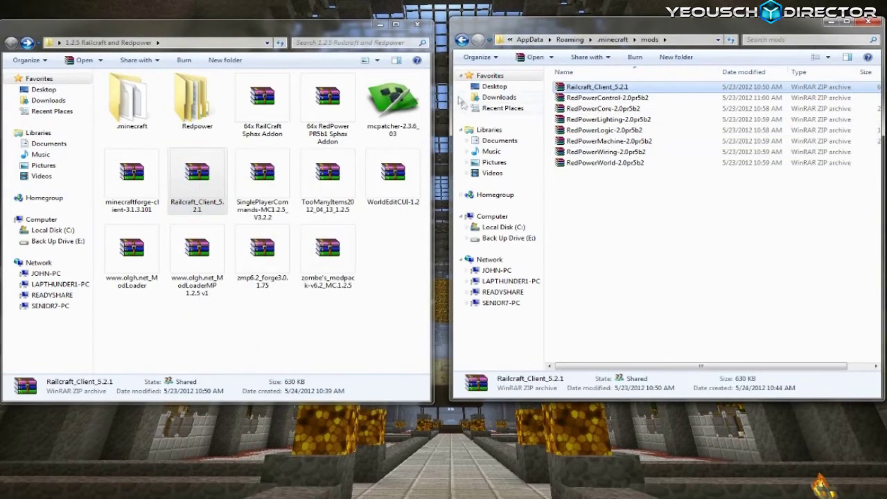
click(417, 24)
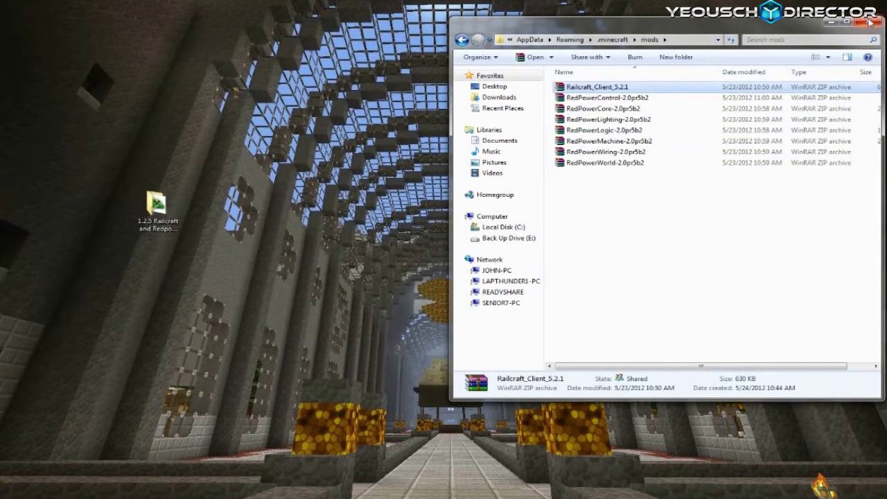
click(870, 23)
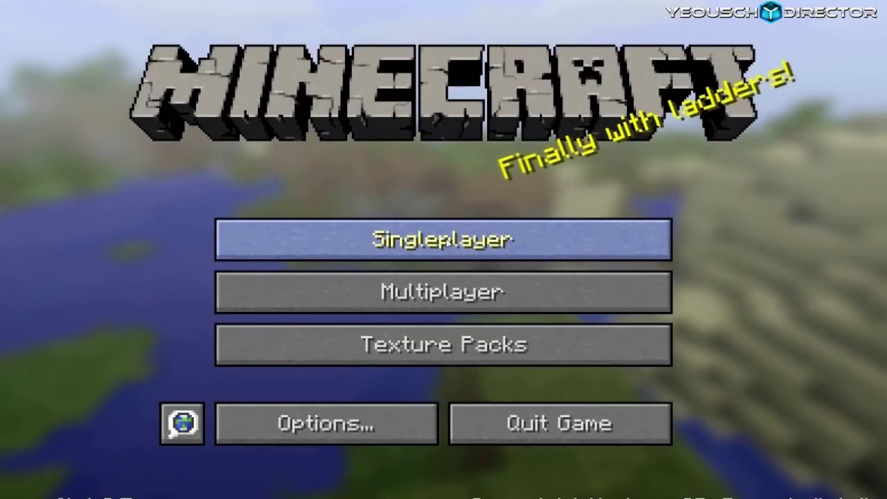
Step: In Minecraft, create a singleplayer world named New World with the game mode set to Creative
click(449, 239)
click(557, 443)
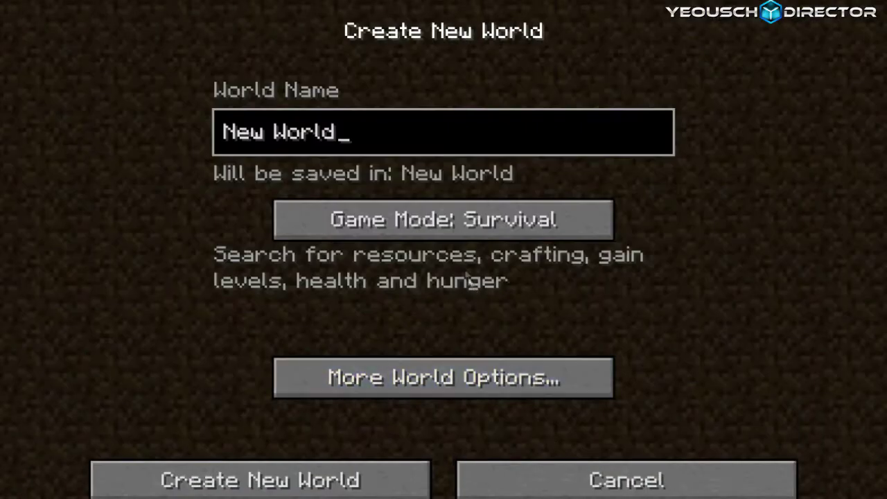
click(465, 223)
click(465, 224)
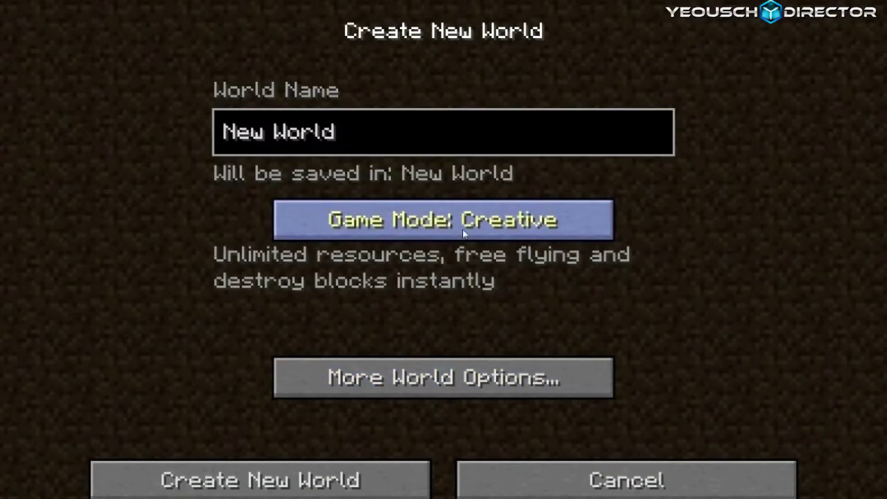
click(344, 473)
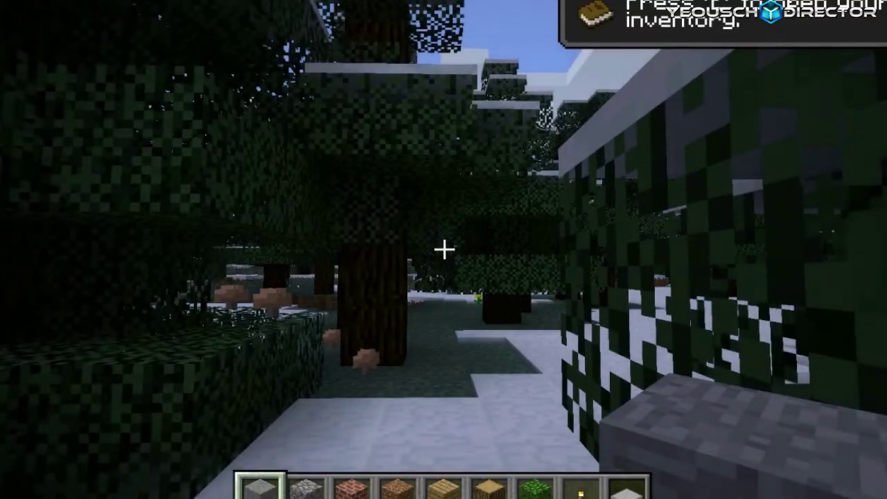
Step: Look through the creative item selection for the RedPower wires, gates and machines and the Railcraft tracks
key(e)
scroll(426, 250, down, 8)
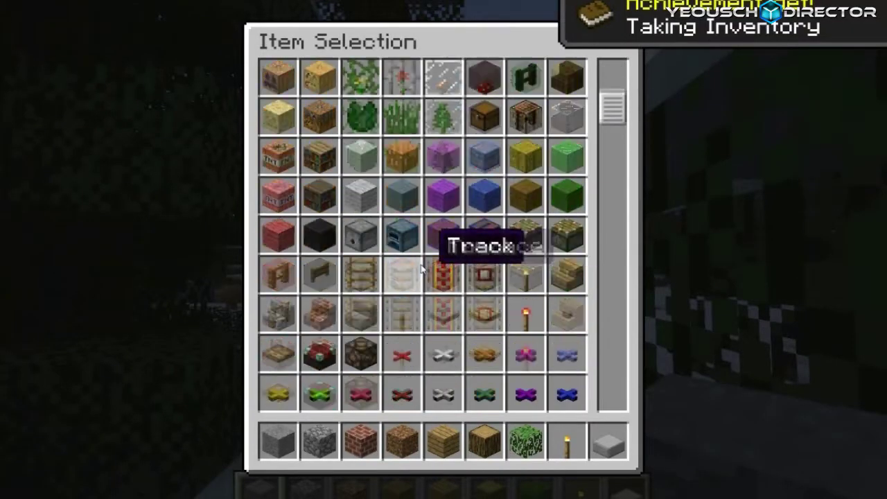
scroll(485, 250, down, 2)
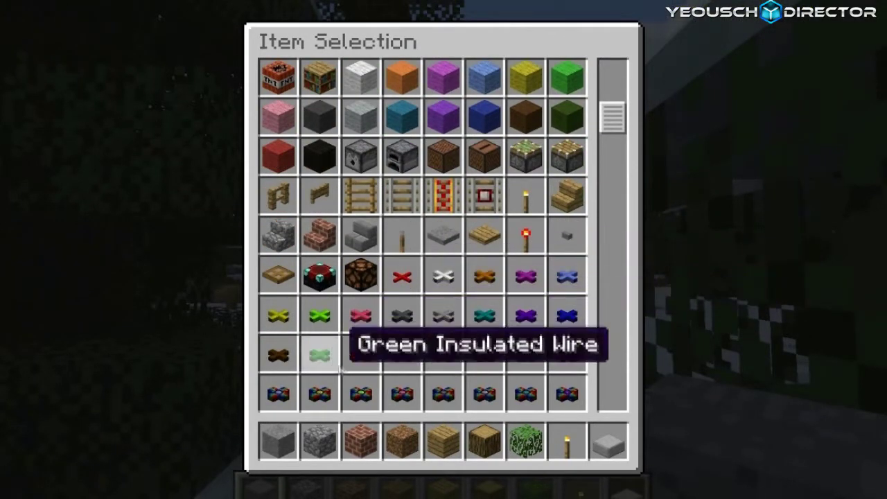
scroll(498, 311, down, 6)
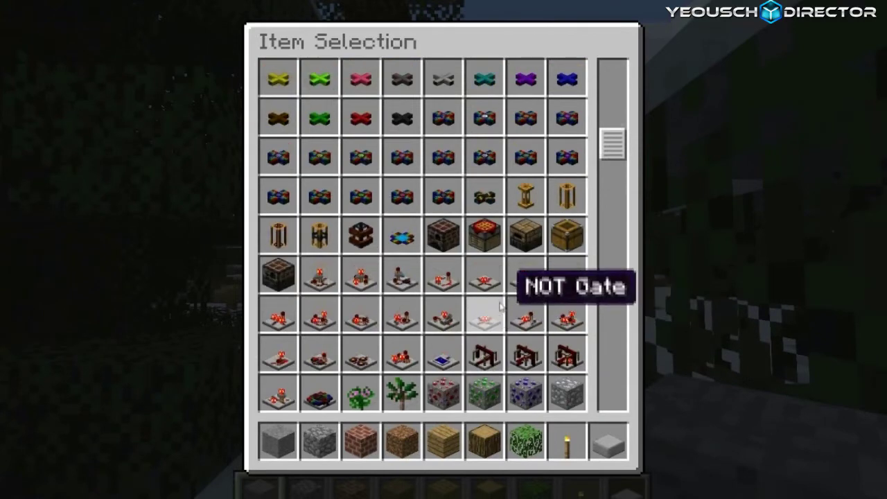
scroll(500, 306, down, 1)
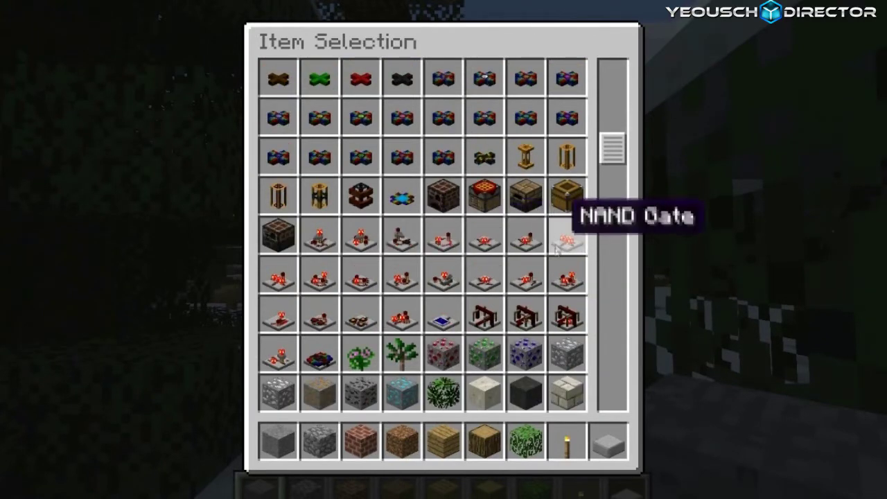
scroll(433, 295, down, 7)
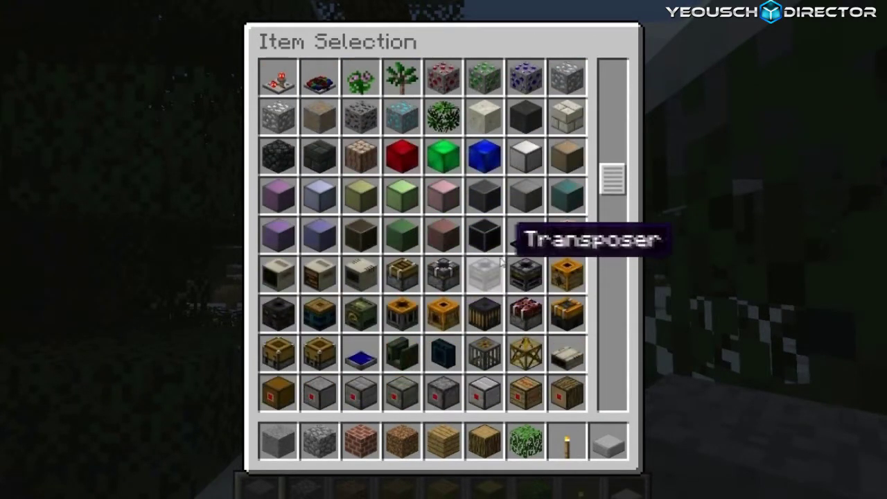
scroll(502, 260, down, 2)
scroll(554, 234, down, 1)
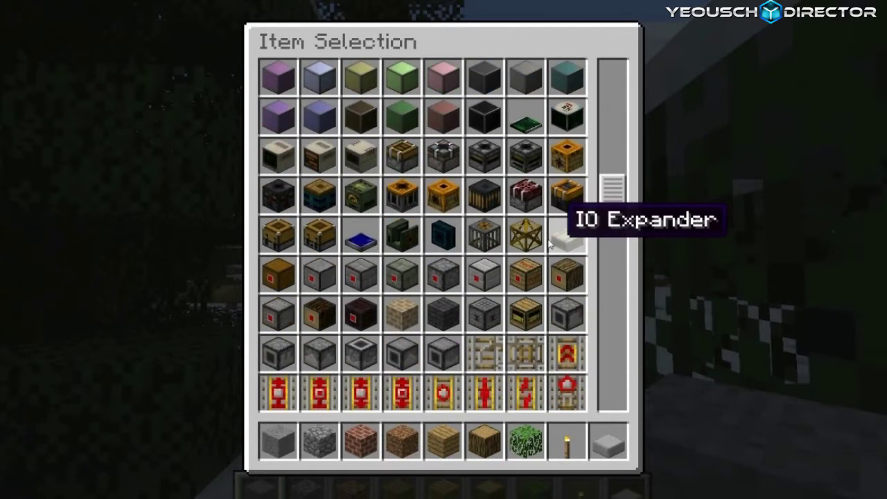
scroll(549, 242, down, 3)
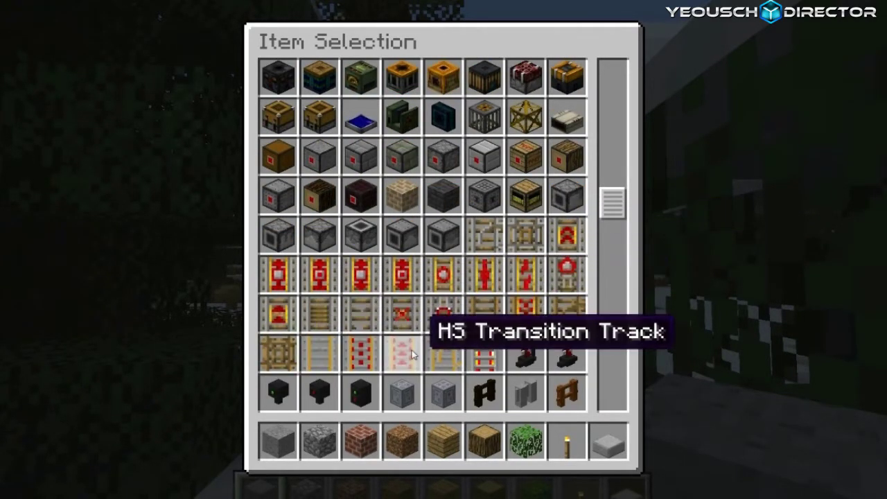
scroll(464, 346, down, 3)
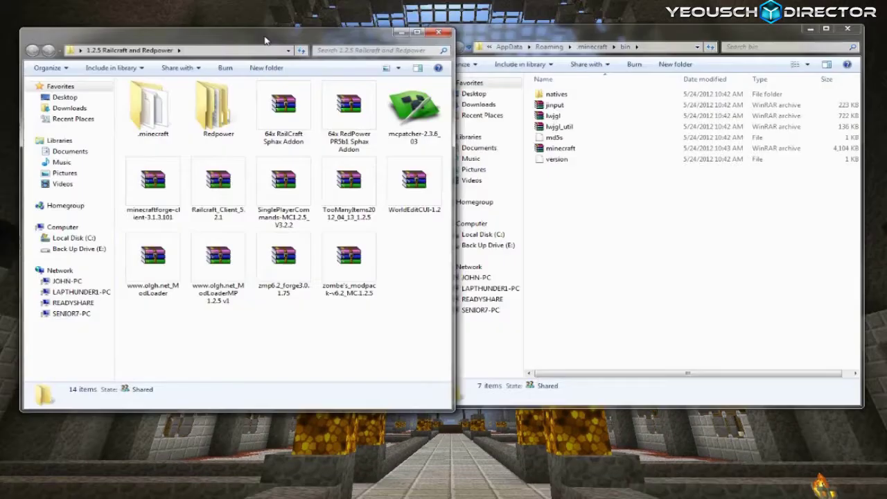
Step: Run mcpatcher-2.3.6_03 from the 1.2.5 Railcraft and Redpower folder, patch Minecraft with Better Grass also enabled, and close the patcher
double_click(424, 139)
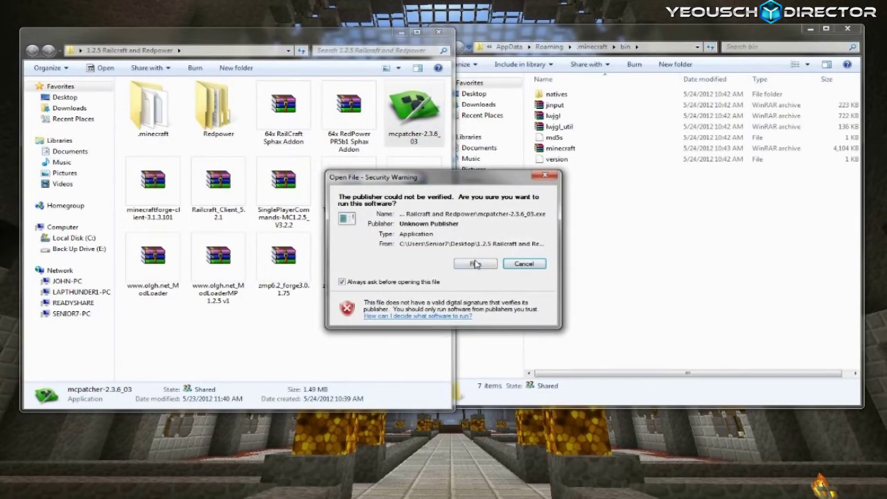
click(475, 264)
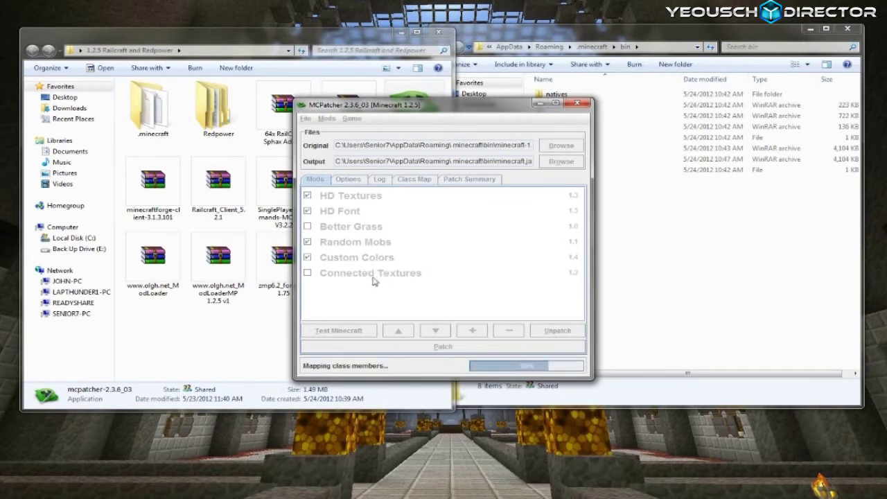
click(428, 300)
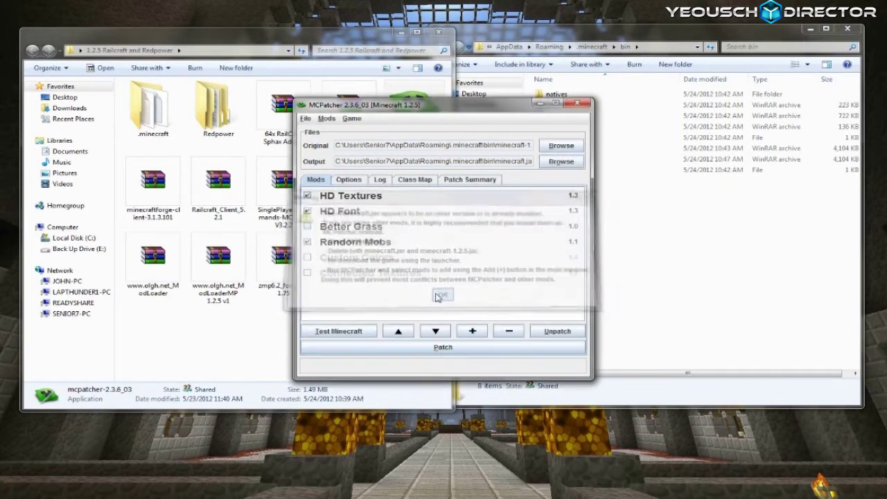
click(310, 229)
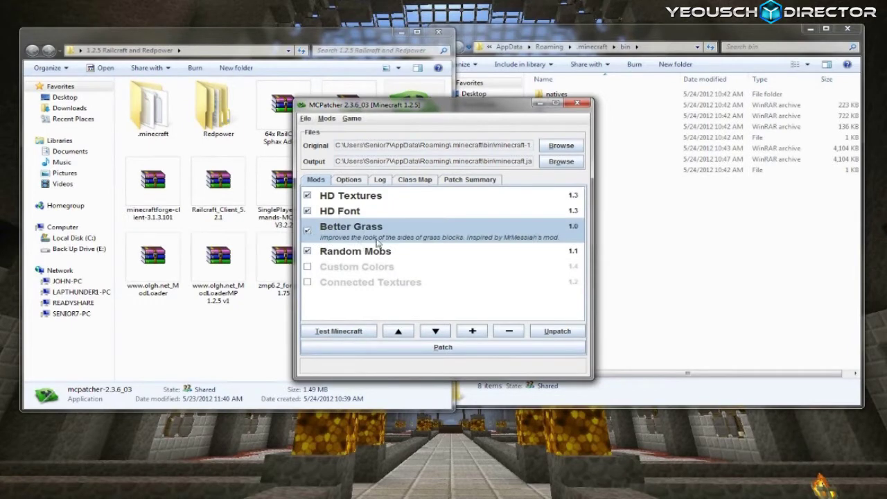
click(442, 346)
click(576, 106)
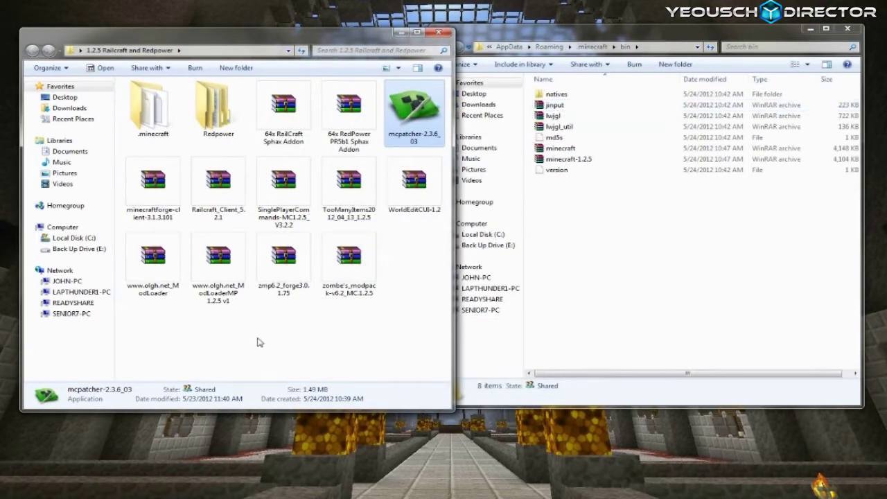
Step: Open the SinglePlayerCommands-MC1.2.5_V3.2.2 archive and the minecraft archive from the bin folder side by side
double_click(291, 194)
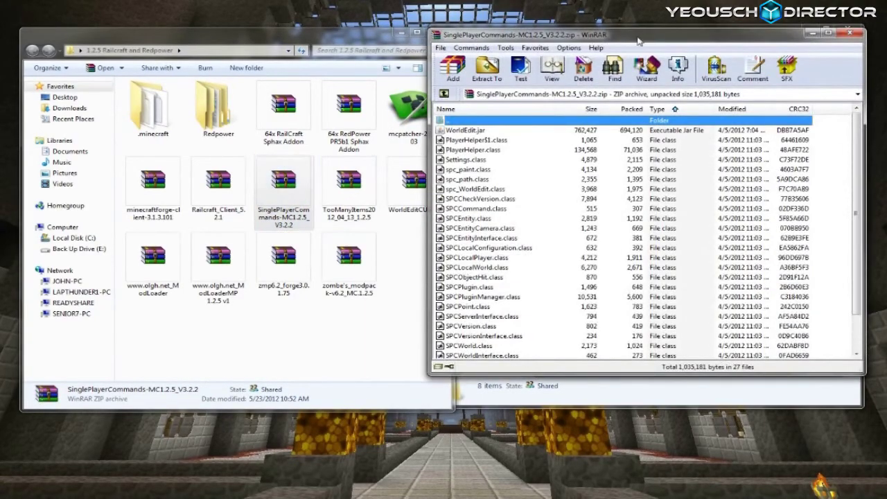
drag(639, 41, 230, 45)
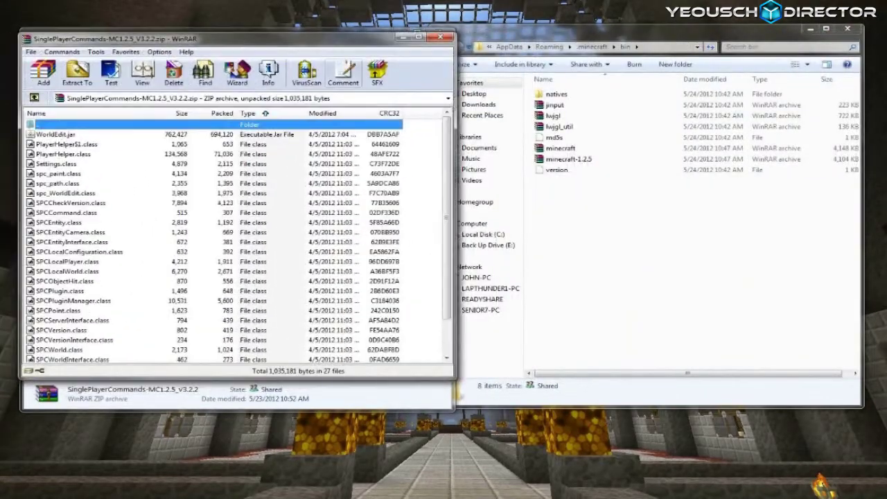
double_click(572, 149)
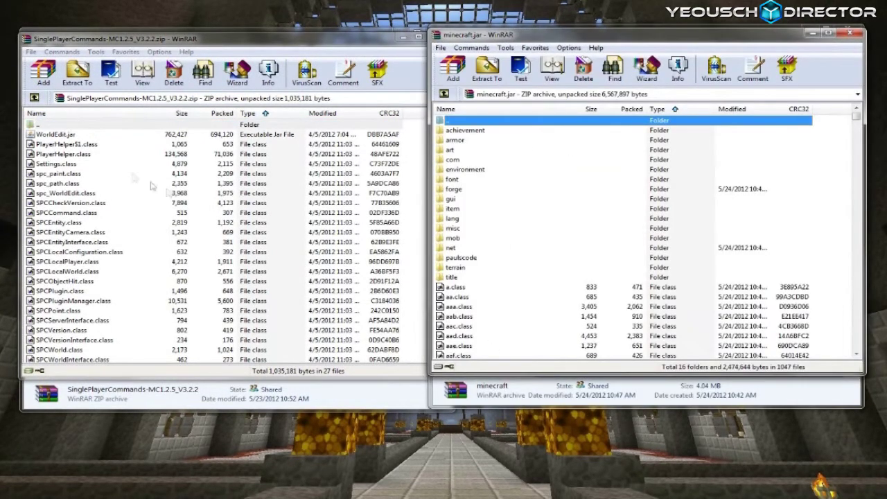
Step: Add the SinglePlayerCommands class files from PlayerHelper$1.class through WorldEditPlugin.class to minecraft.jar, and close the SinglePlayerCommands archive
click(66, 144)
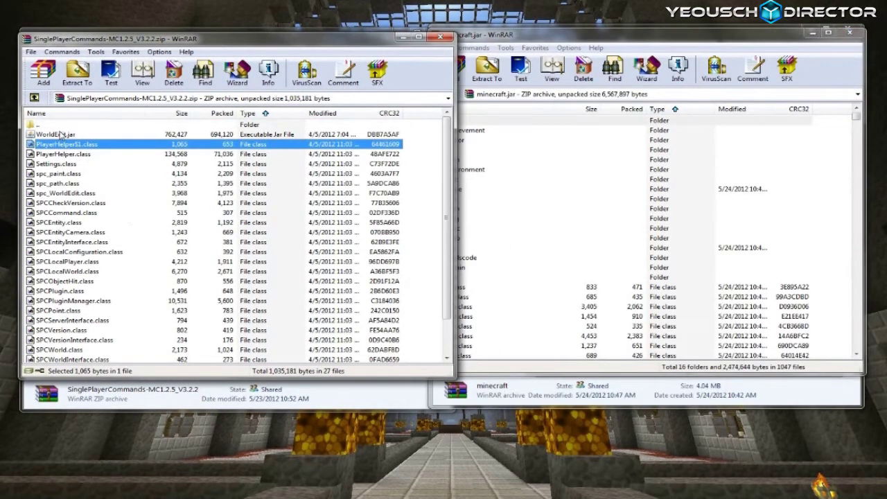
click(61, 134)
click(77, 144)
scroll(155, 238, down, 2)
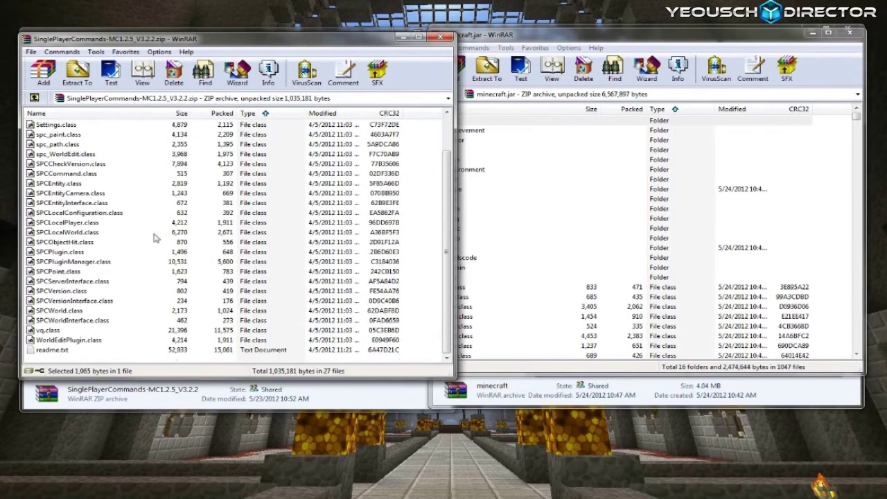
shift+click(84, 341)
drag(547, 339, 546, 337)
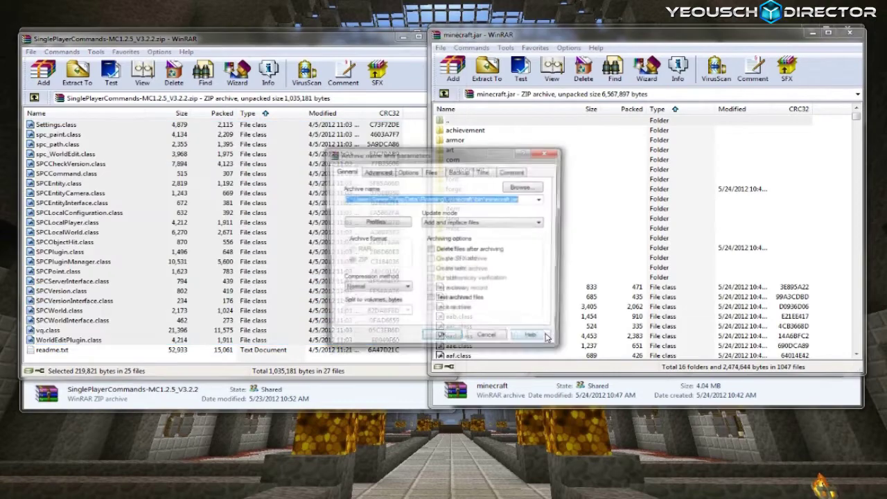
click(459, 340)
click(383, 47)
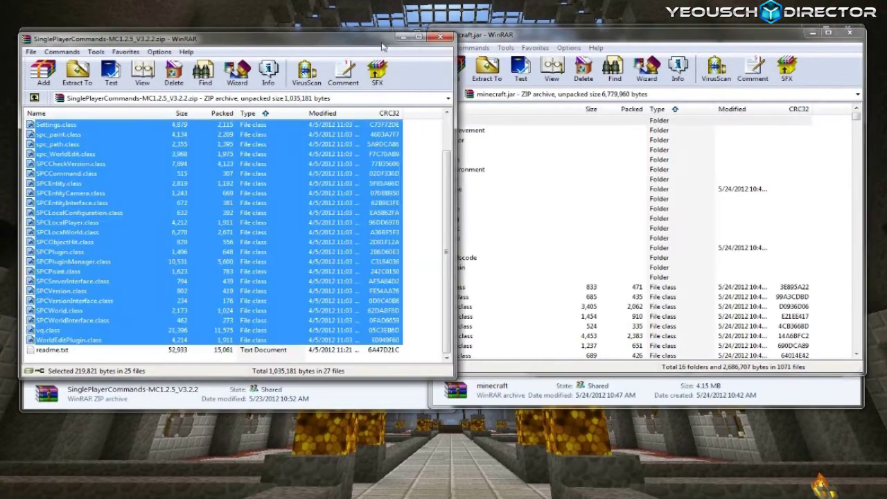
click(438, 38)
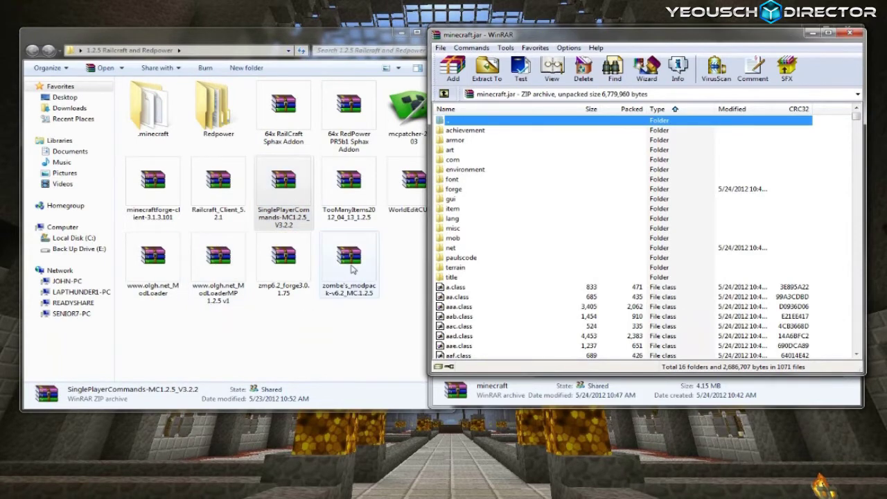
Step: Add all class files from the classes folder of the zombe's_modpack-v6.2_MC.1.2.5 archive to minecraft.jar
double_click(350, 262)
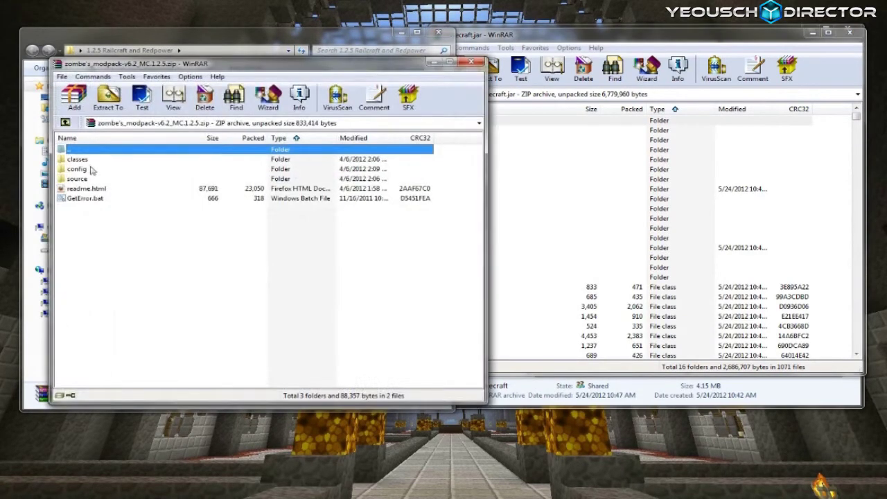
double_click(78, 160)
click(97, 160)
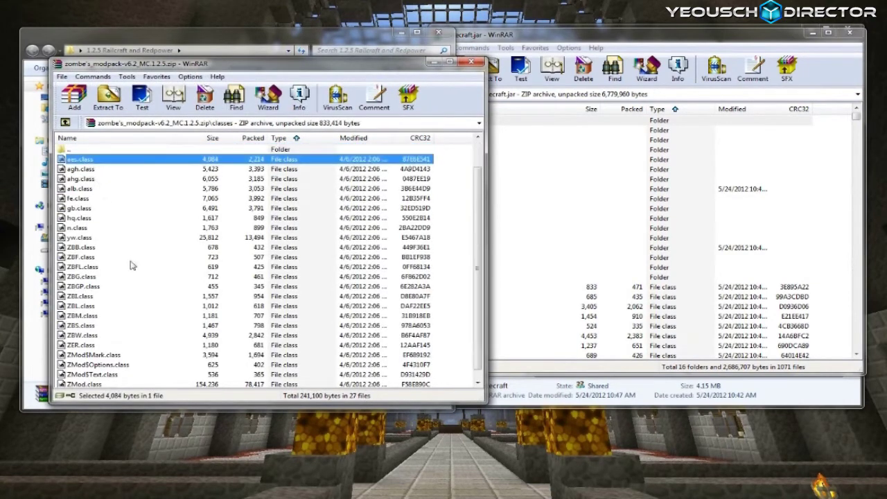
scroll(132, 271, down, 2)
key(ctrl+a)
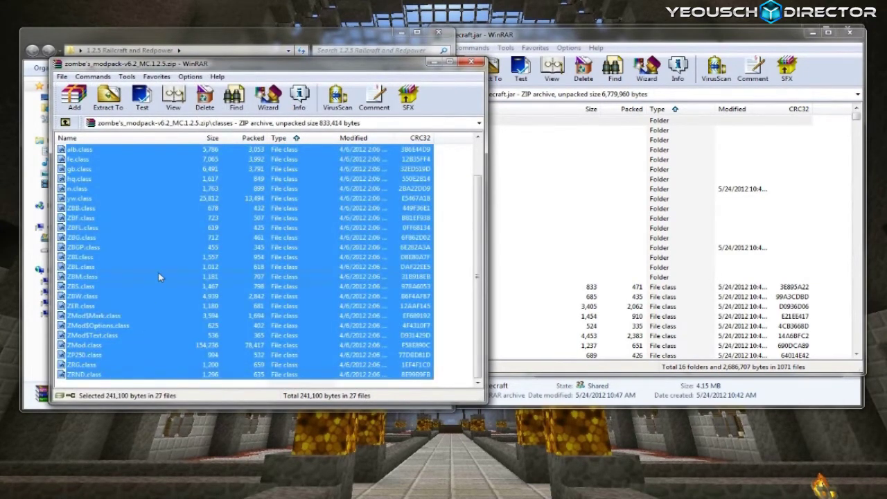
drag(484, 325, 535, 338)
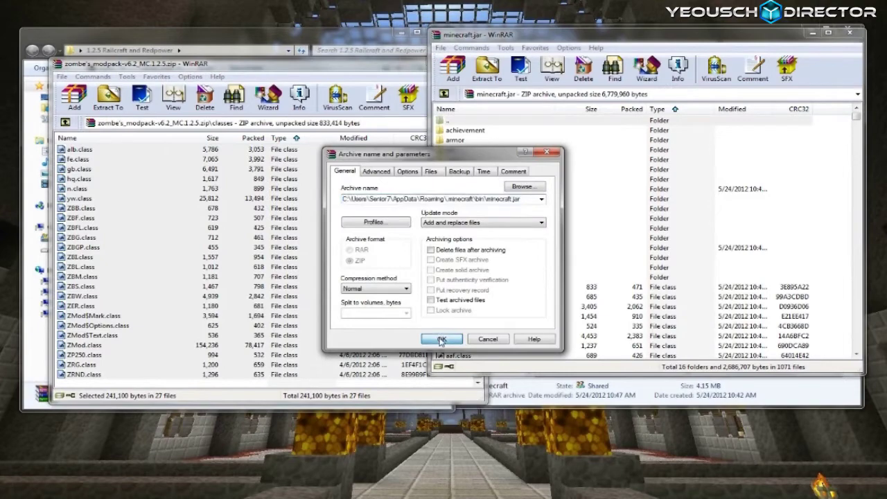
click(442, 340)
Step: Add the seven class files of the zmp6.2_forge3.0.1.75 archive to minecraft.jar, leaving out the source folder, and close that archive
click(353, 45)
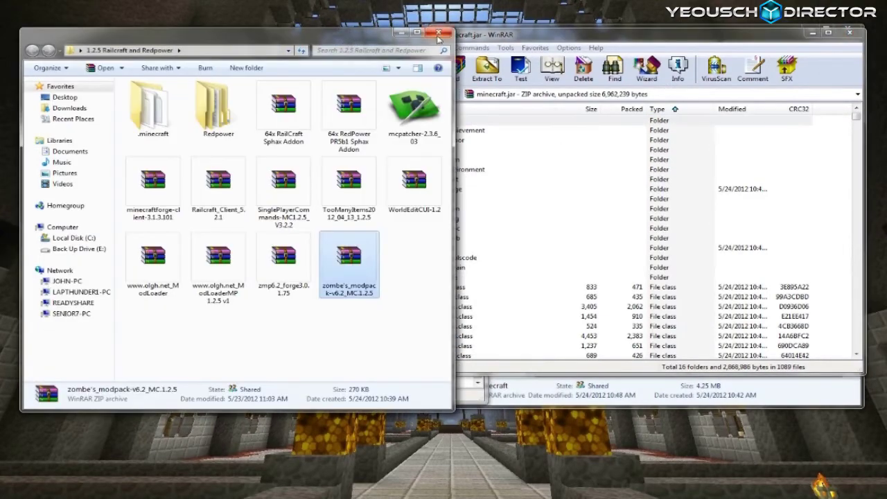
double_click(284, 265)
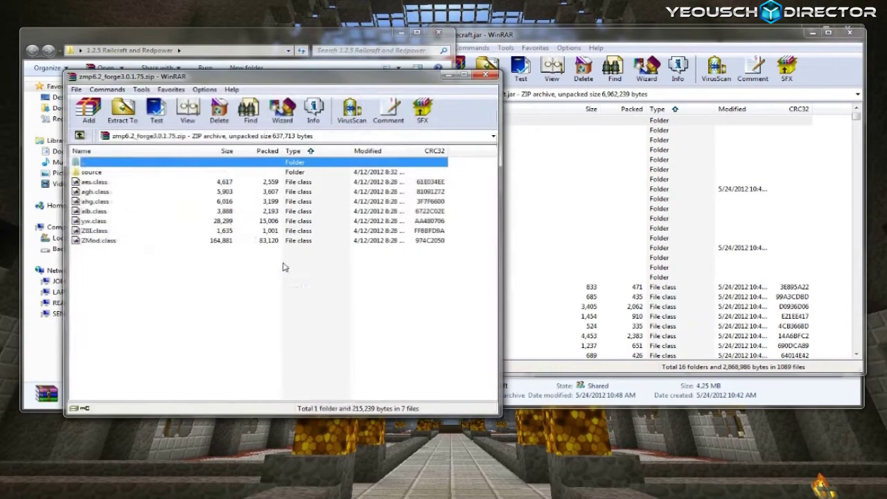
click(108, 184)
shift+click(130, 240)
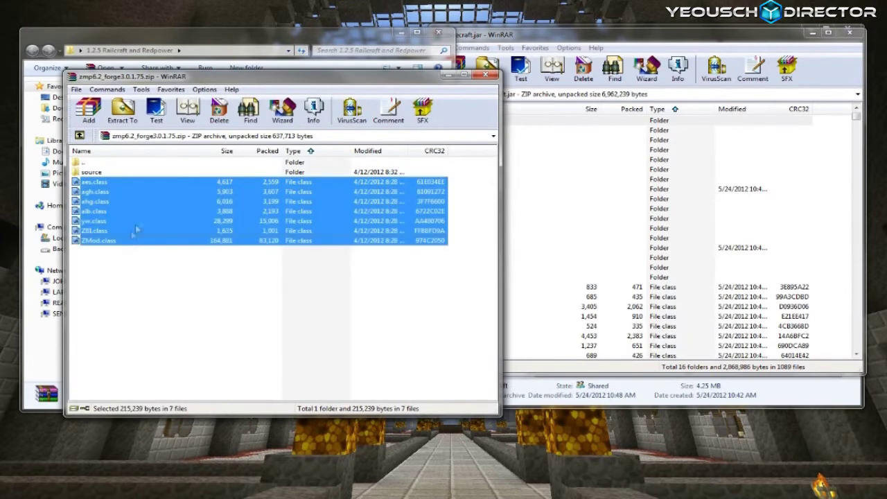
drag(544, 333, 546, 335)
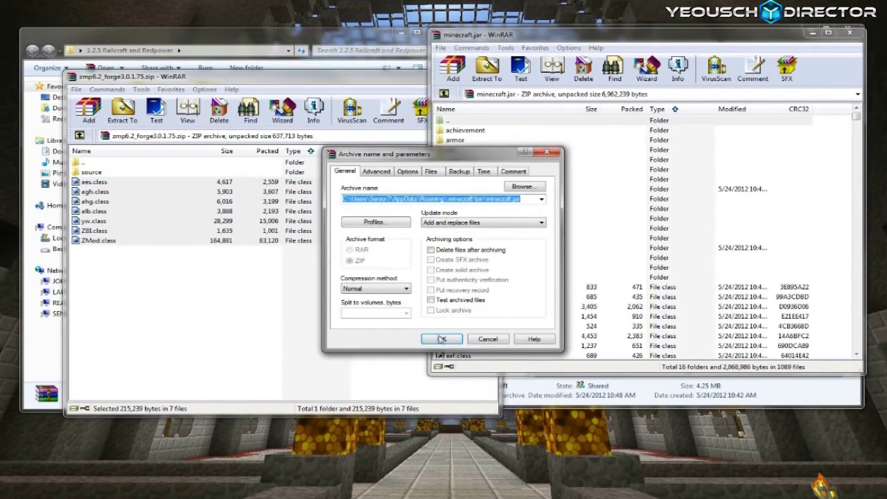
click(442, 339)
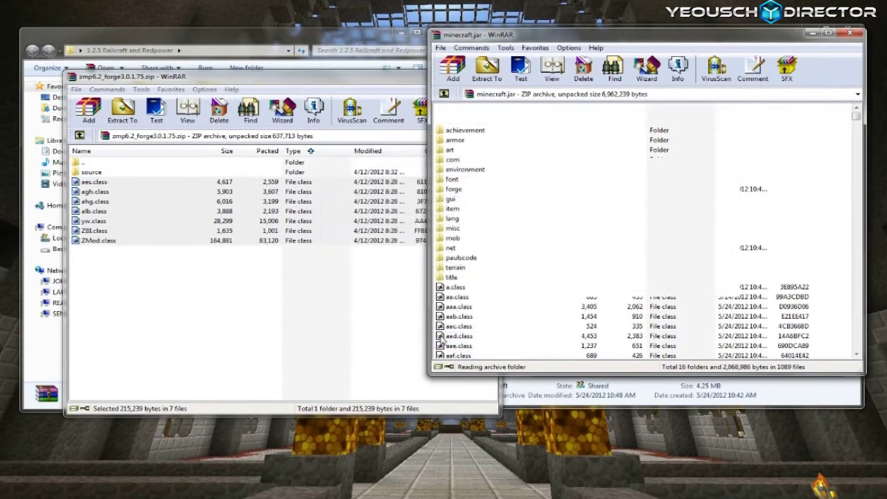
click(325, 79)
click(487, 77)
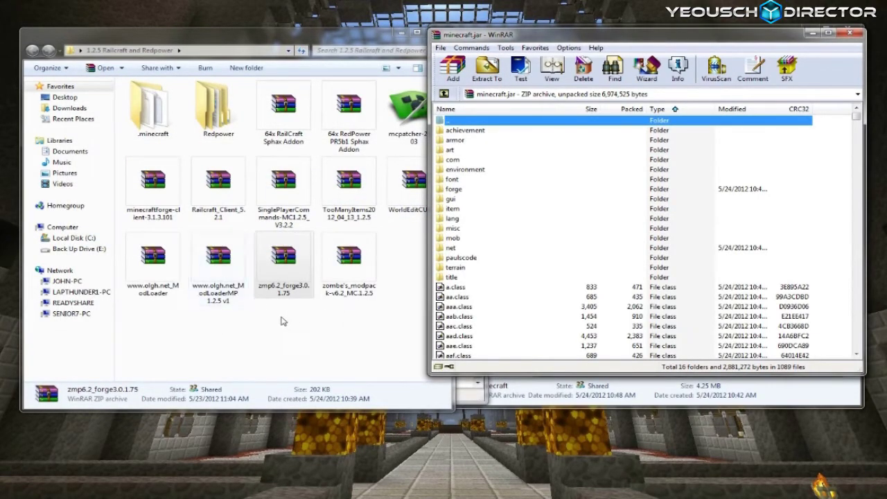
Step: Add all 22 files of the TooManyItems2012_04_13_1.2.5 archive to minecraft.jar
double_click(349, 198)
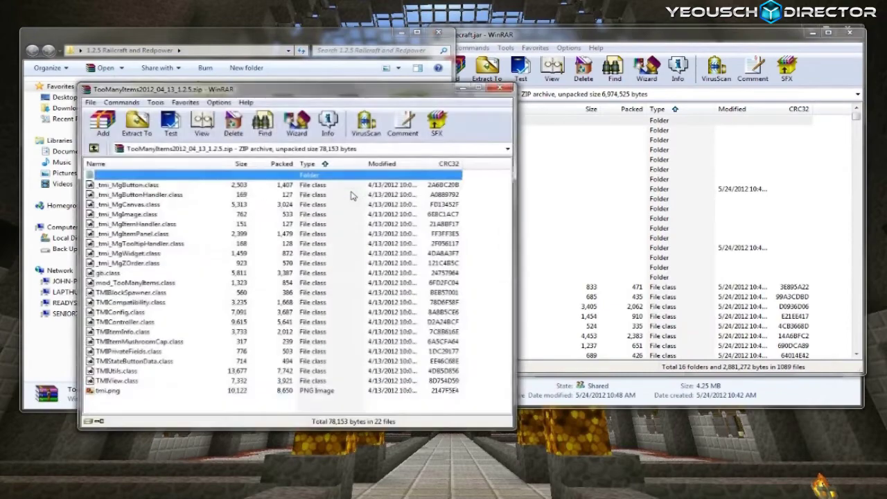
click(162, 186)
shift+click(134, 392)
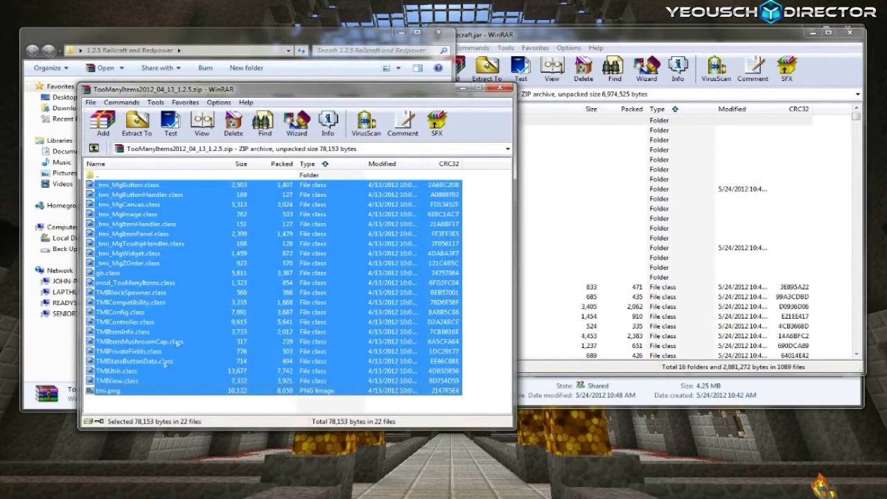
drag(208, 275, 549, 337)
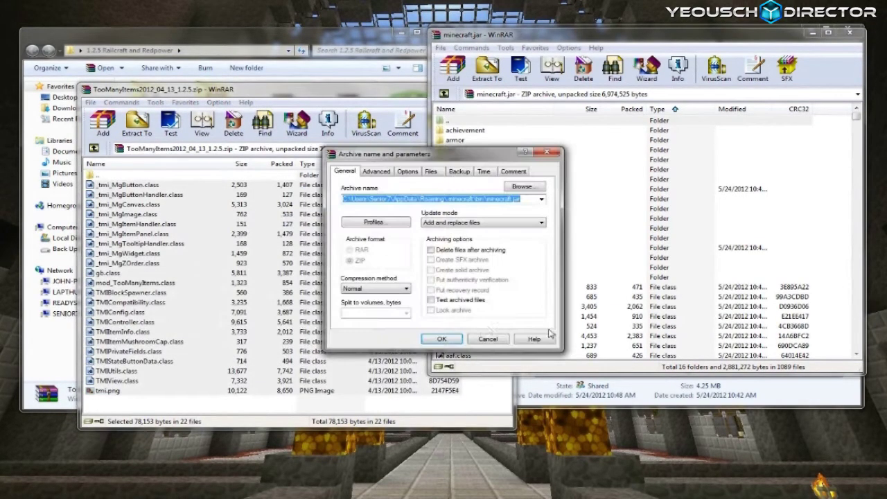
click(442, 339)
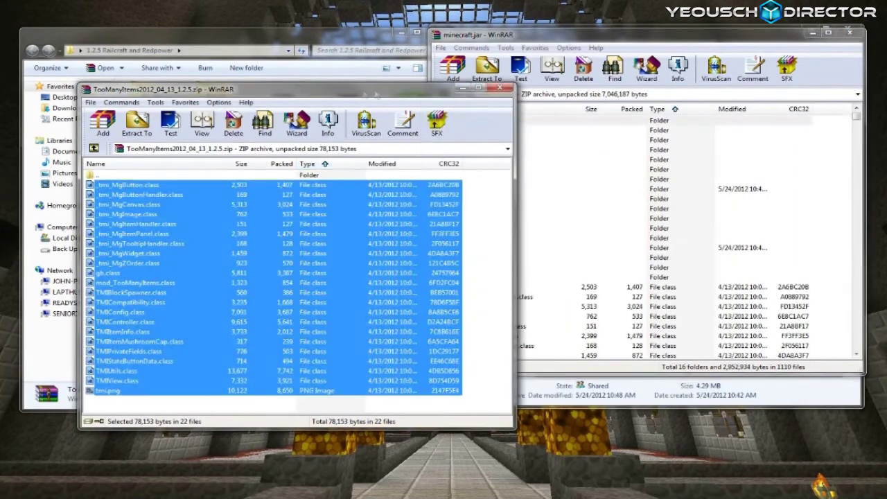
Step: Close the TooManyItems2012_04_13_1.2.5 and minecraft.jar archives and return to the .minecraft bin folder
click(498, 90)
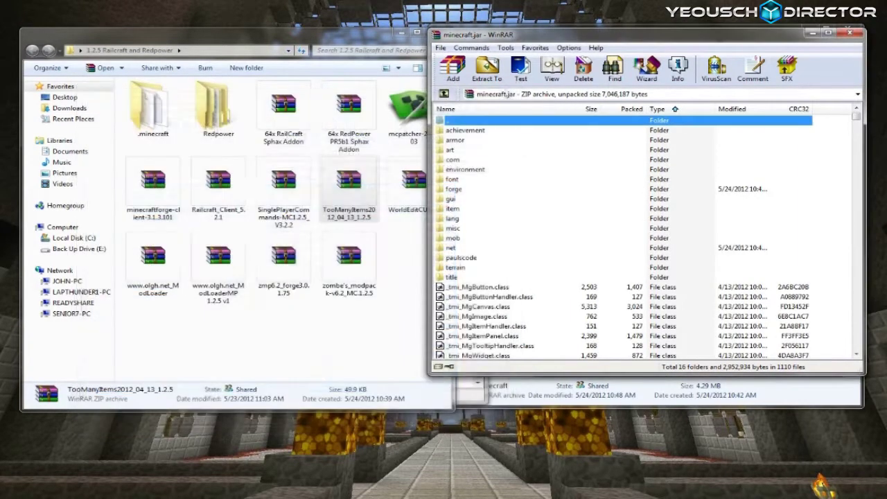
click(848, 32)
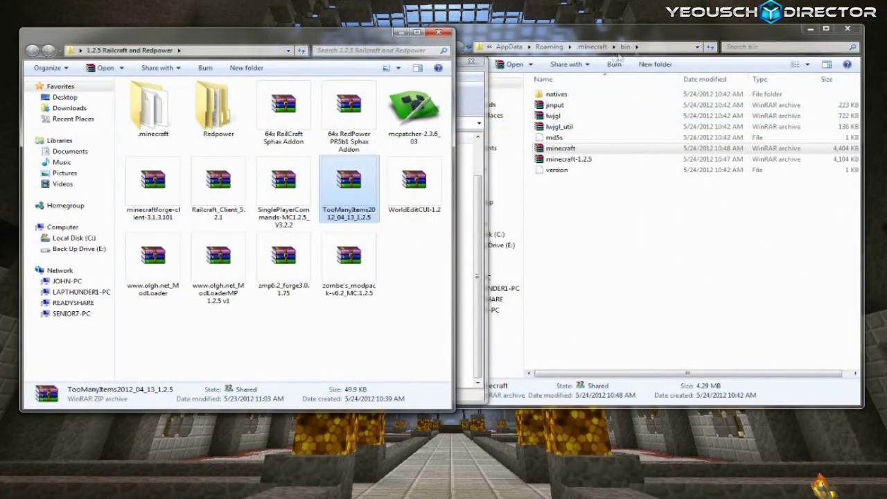
click(654, 35)
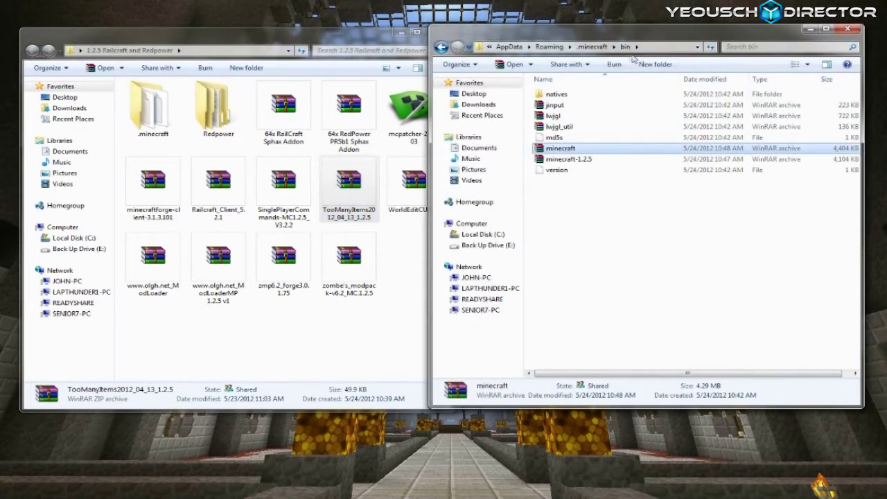
Step: Create a folder named zombe inside the mods folder of .minecraft
click(597, 50)
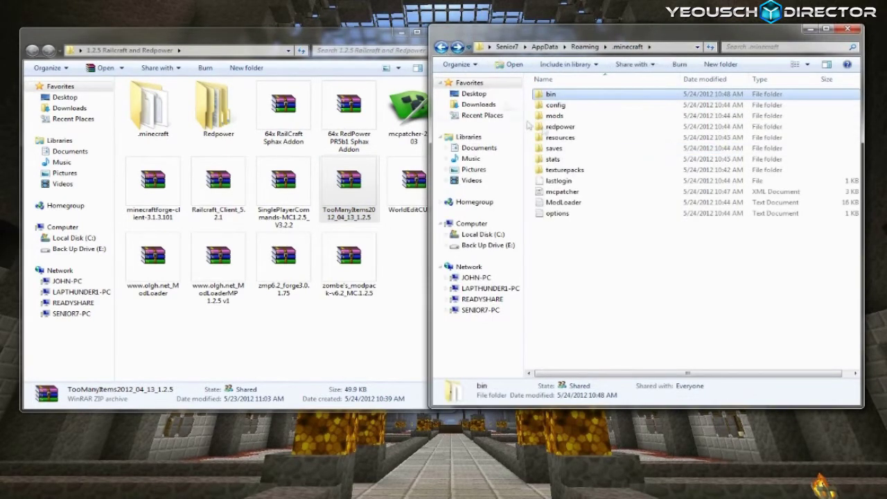
double_click(594, 115)
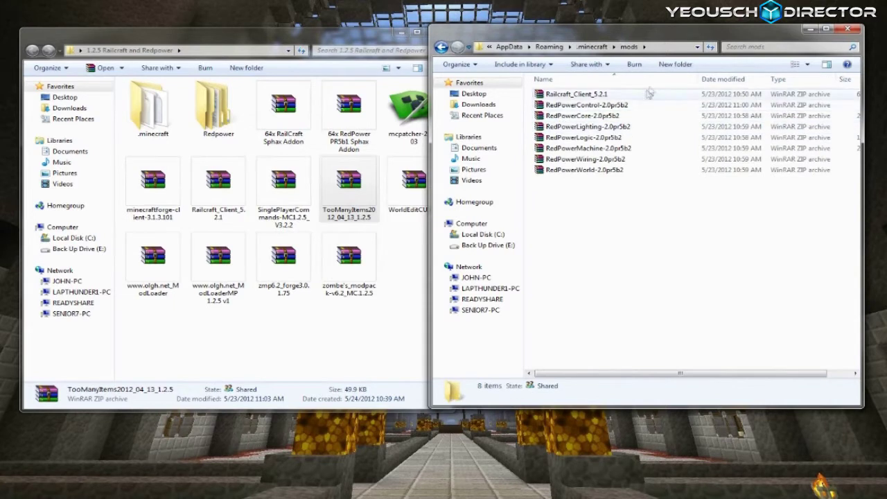
click(665, 65)
text(1)
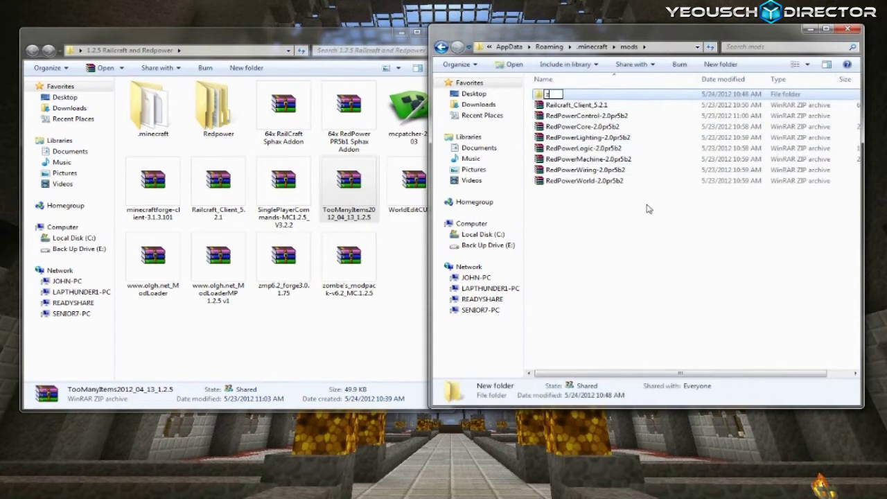
key(Return)
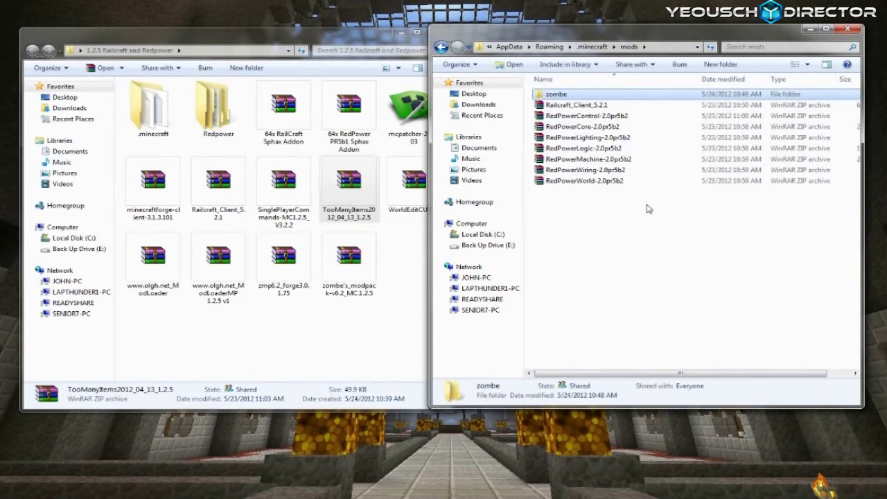
Step: Copy all 15 text files from the config folder of the zombe's_modpack-v6.2_MC.1.2.5 archive into the zombe folder, and close the archive
double_click(567, 95)
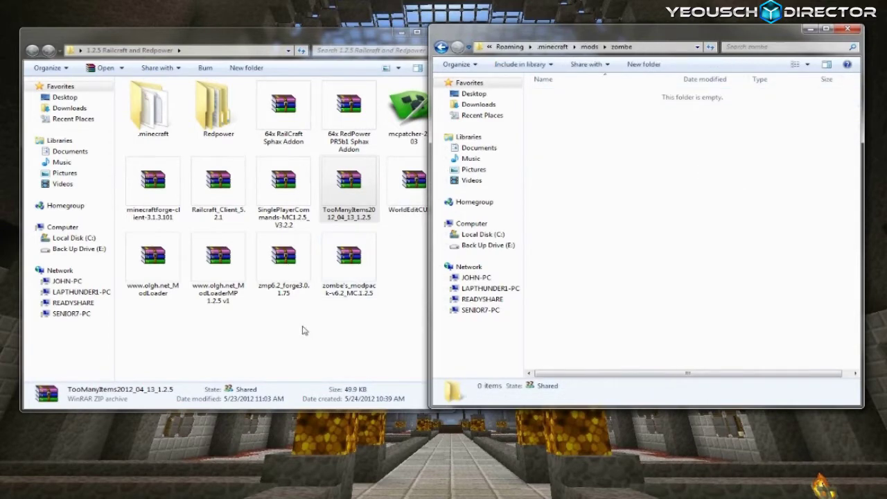
double_click(346, 287)
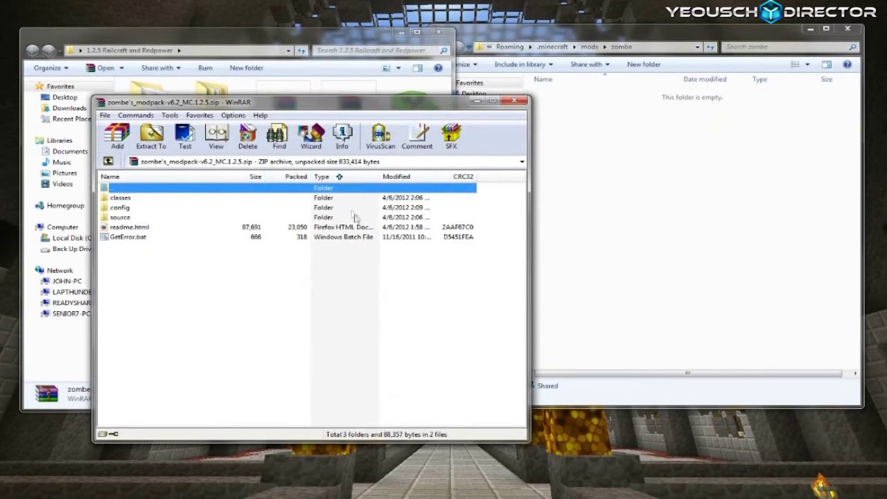
double_click(132, 208)
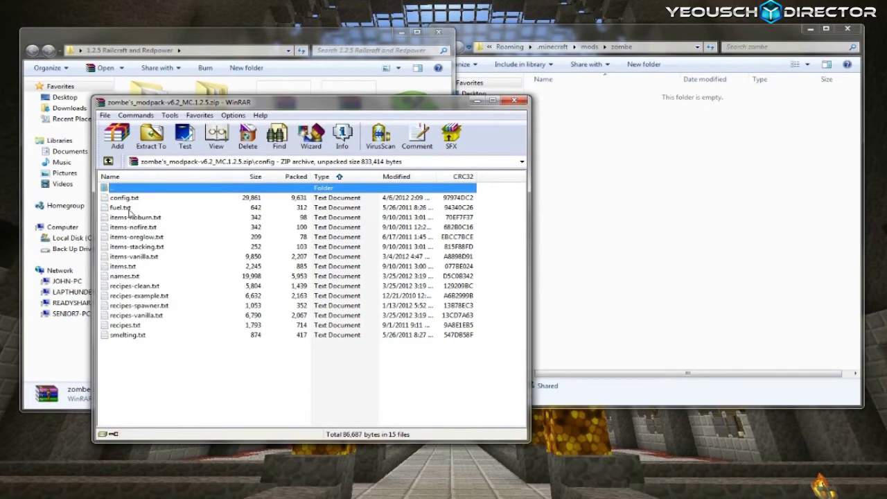
click(135, 199)
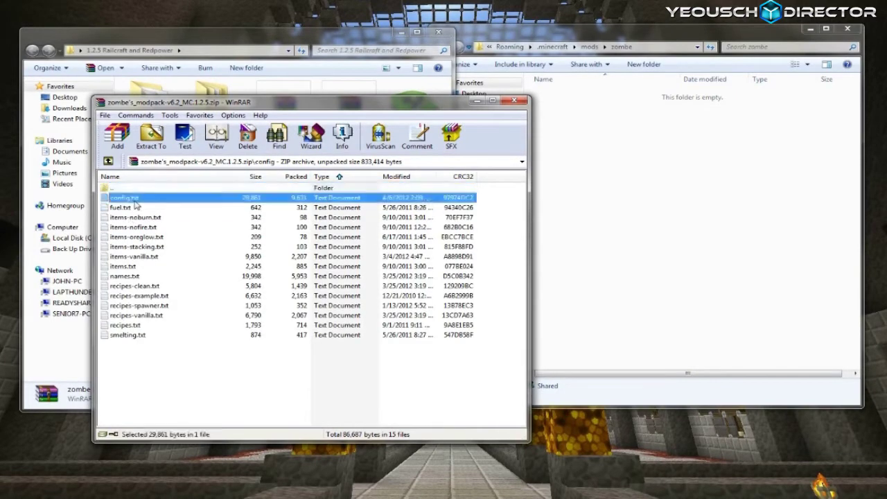
shift+click(145, 336)
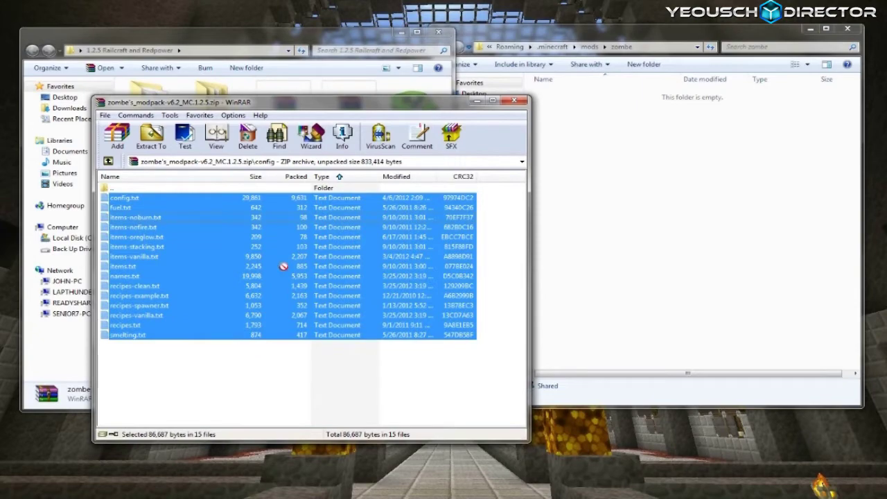
drag(283, 266, 594, 249)
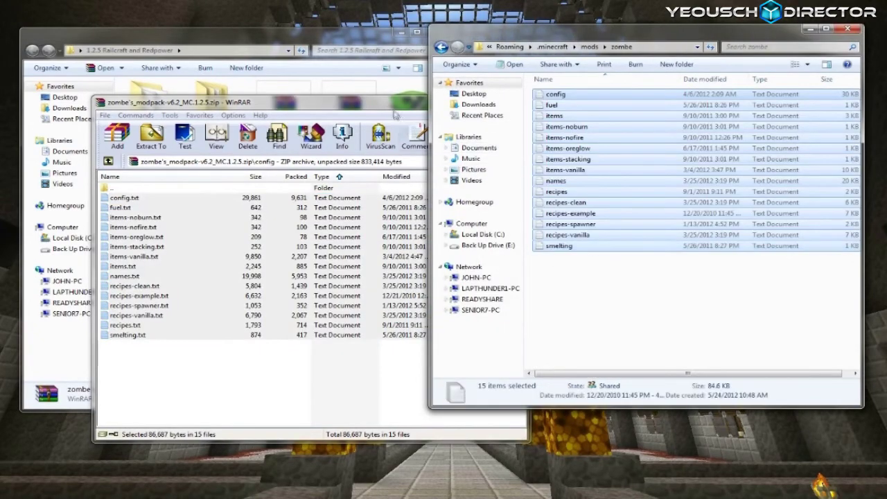
click(422, 113)
click(507, 103)
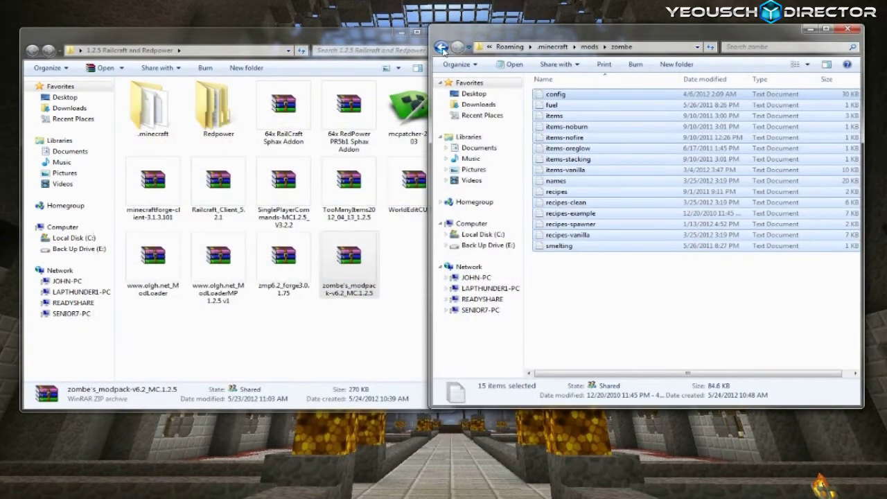
Step: Copy WorldEdit.jar from the SinglePlayerCommands-MC1.2.5_V3.2.2 archive into the .minecraft bin folder, and close the archive
click(441, 46)
click(441, 46)
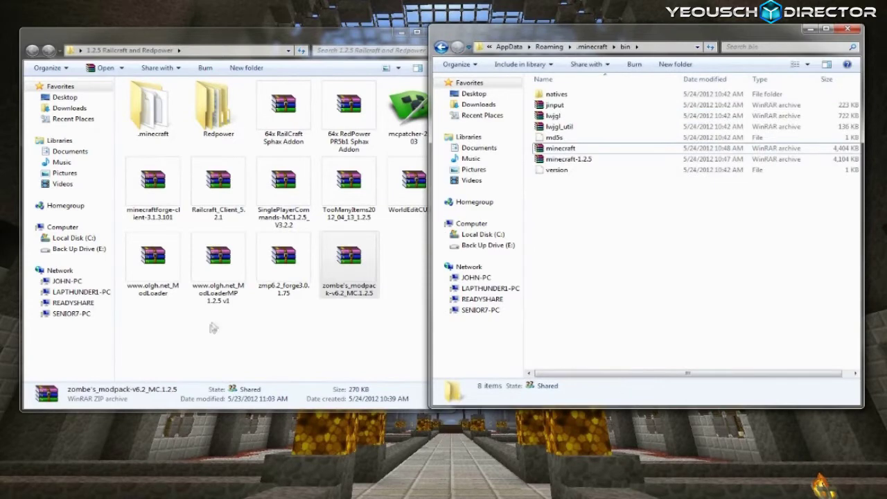
double_click(283, 184)
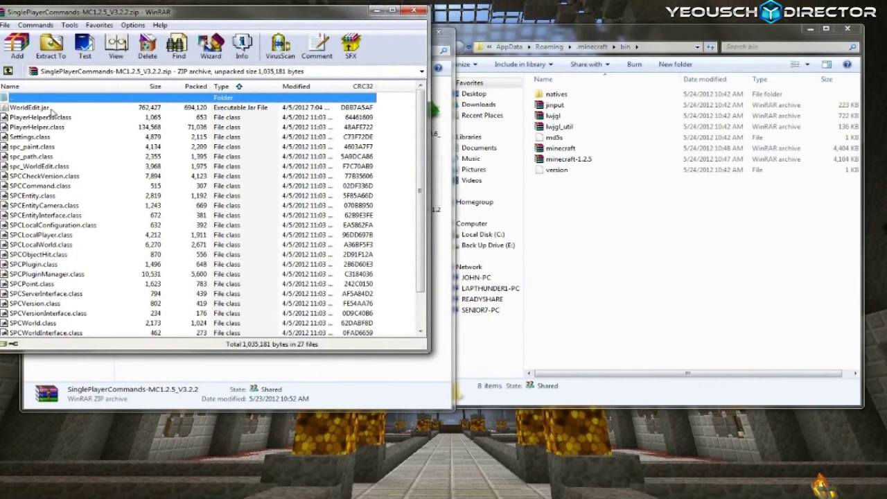
drag(31, 109, 596, 249)
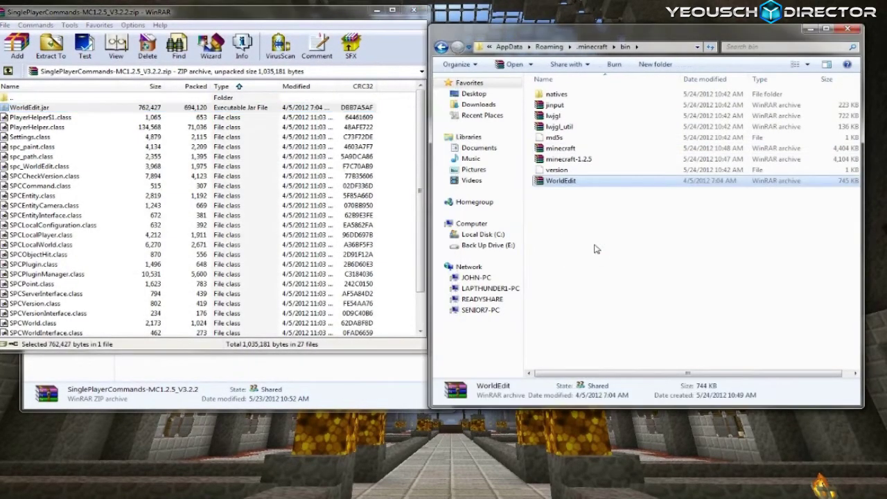
click(414, 10)
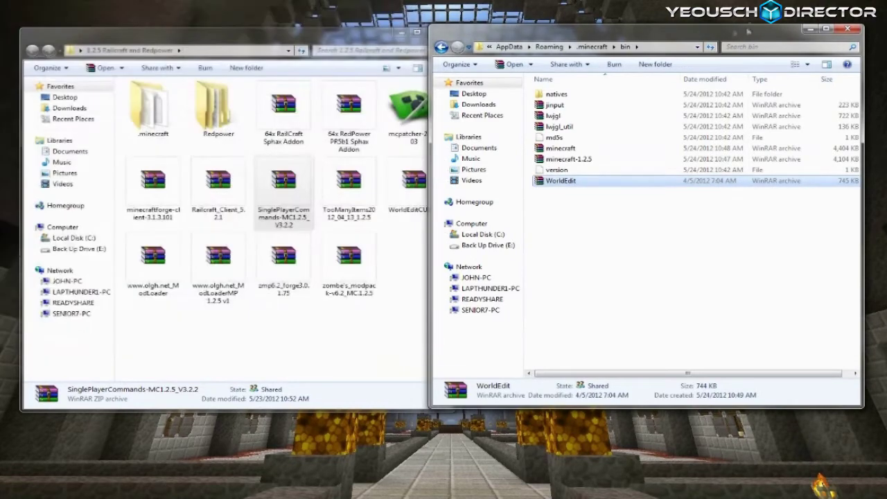
Step: Close the bin folder and the remaining zombe's modpack archive, and open the %appdata% folder
click(847, 29)
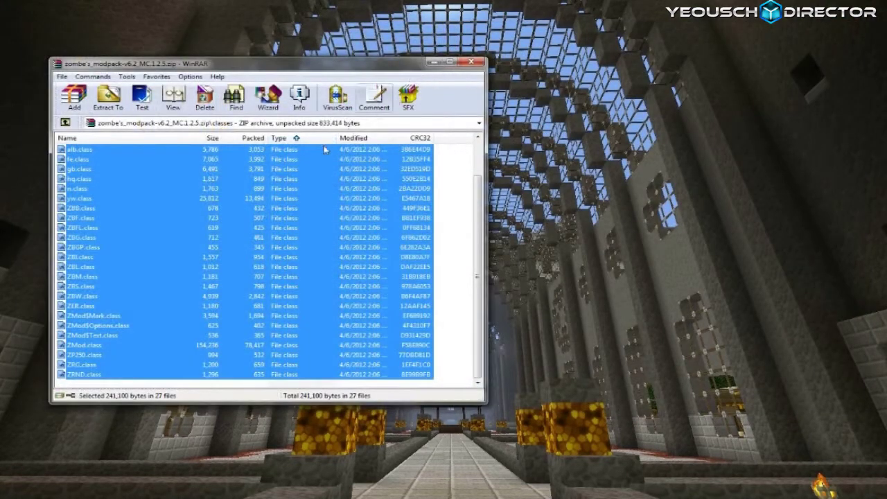
click(470, 63)
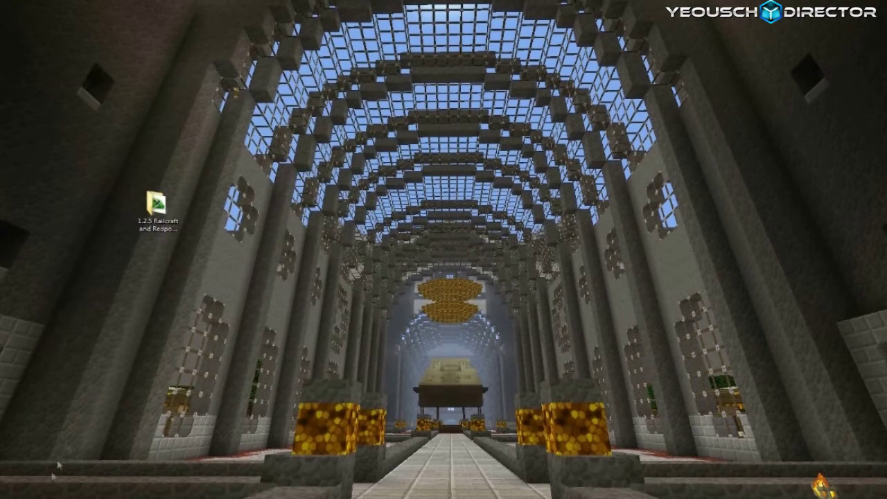
key(super)
click(128, 459)
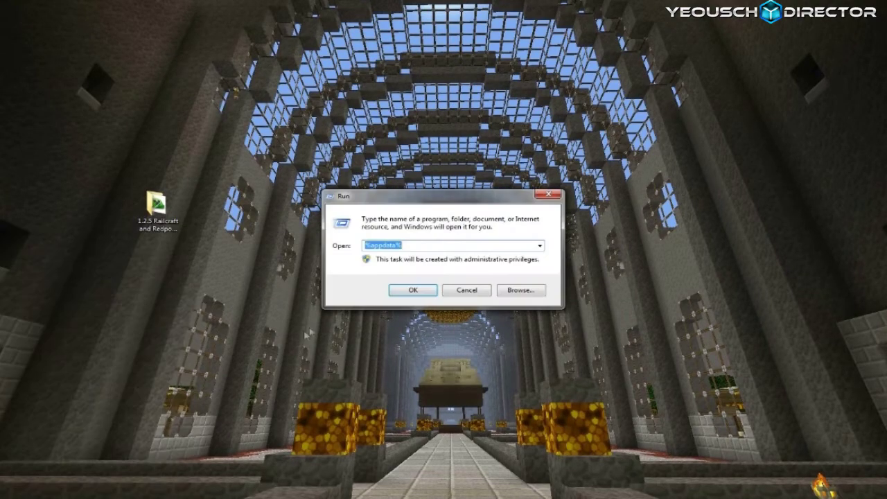
click(412, 290)
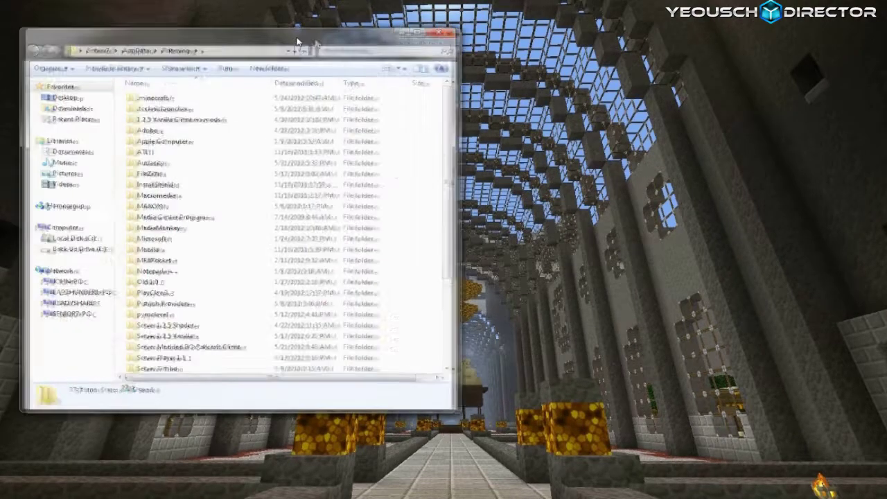
Step: Open the config text file in the zombe folder under .minecraft mods
drag(299, 40, 621, 42)
double_click(498, 98)
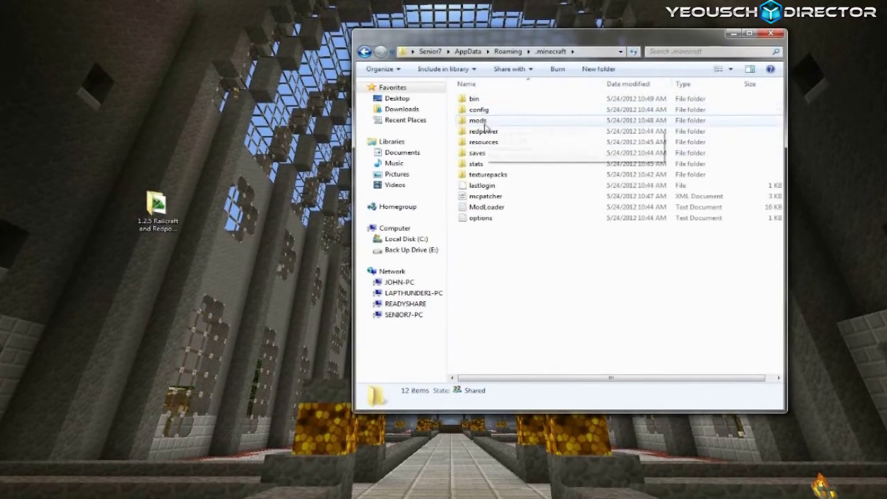
double_click(481, 121)
click(485, 109)
double_click(482, 98)
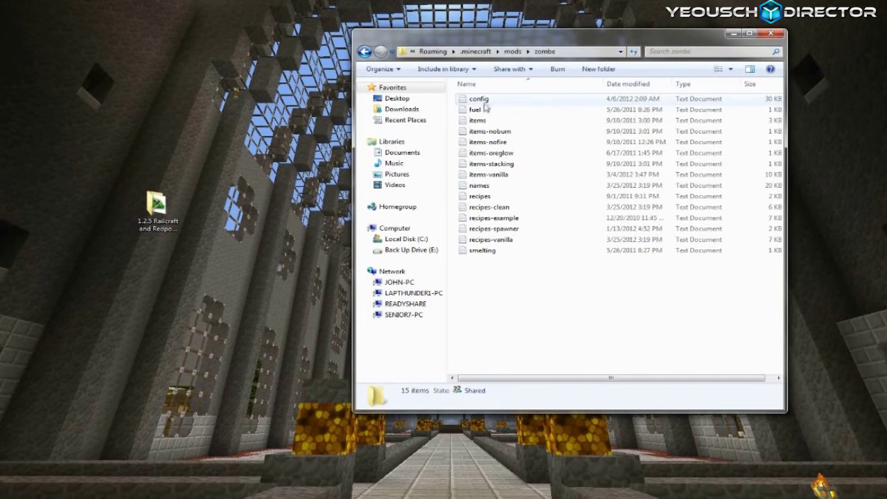
click(489, 101)
double_click(489, 100)
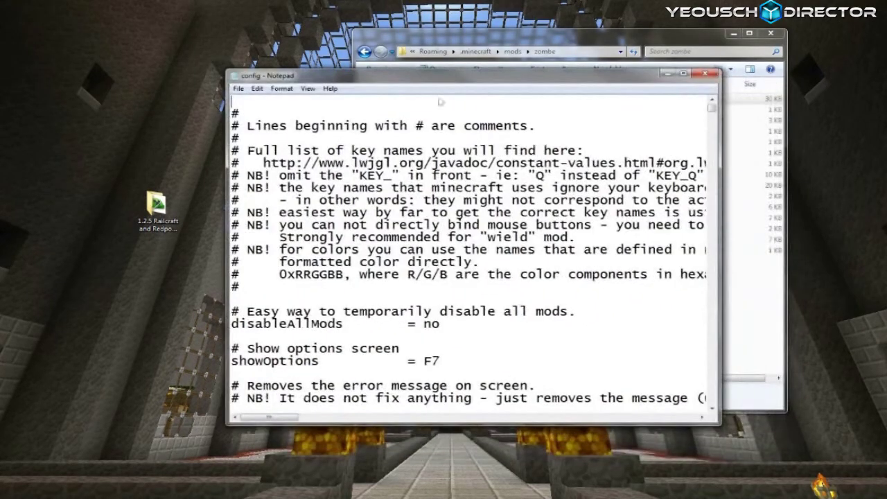
Step: Enable the Classic Building mod in the config file by uncommenting its modBuildEnabled line
scroll(471, 257, down, 13)
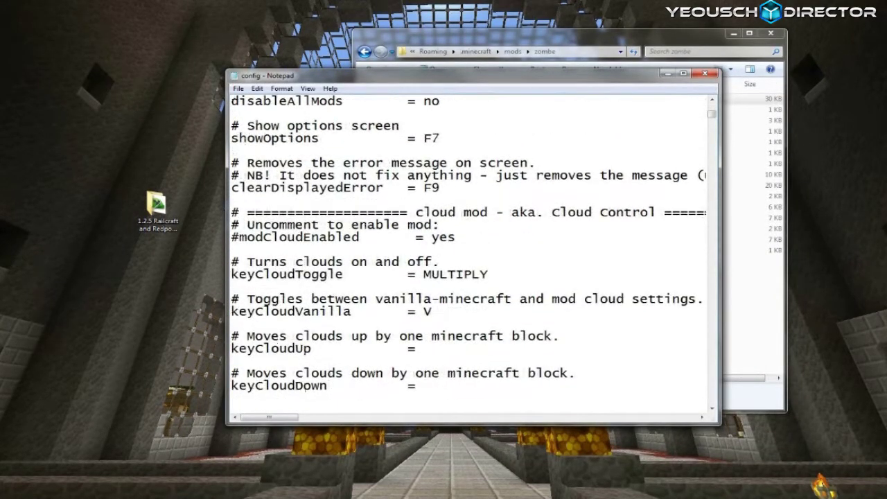
scroll(471, 256, down, 2)
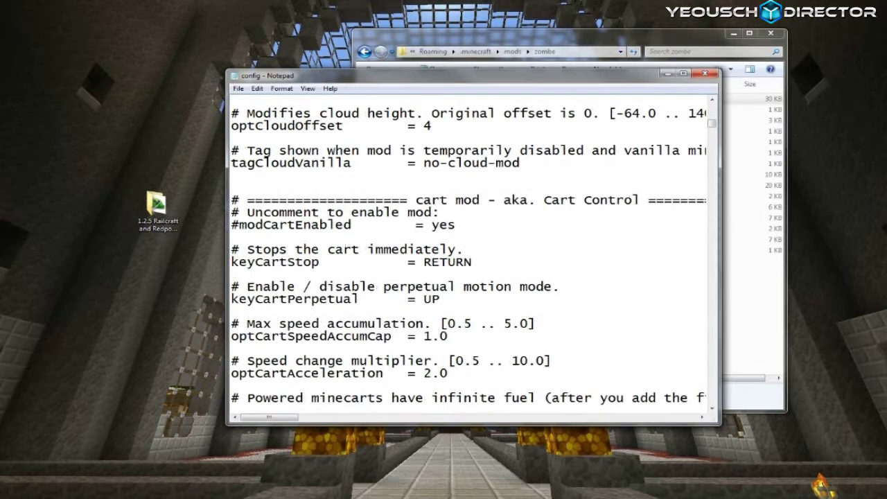
scroll(471, 256, down, 6)
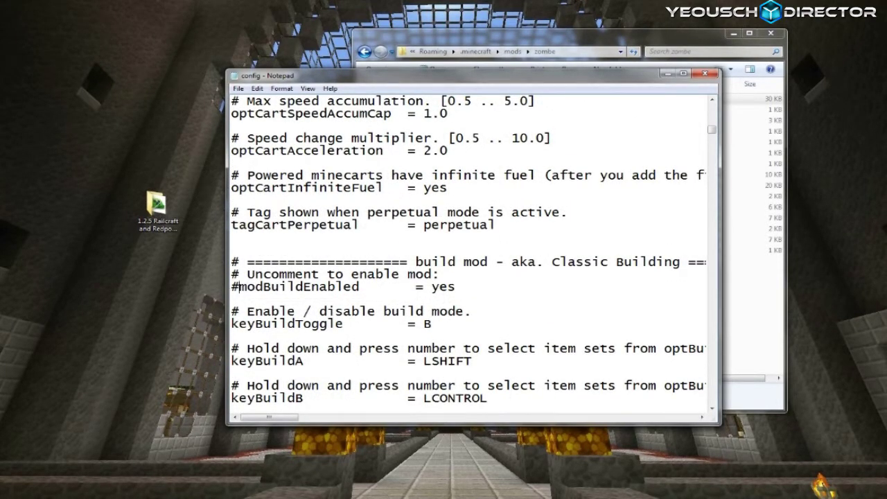
click(231, 286)
key(Delete)
Step: Set a Classic Building option in the config file to 30
scroll(471, 257, down, 1)
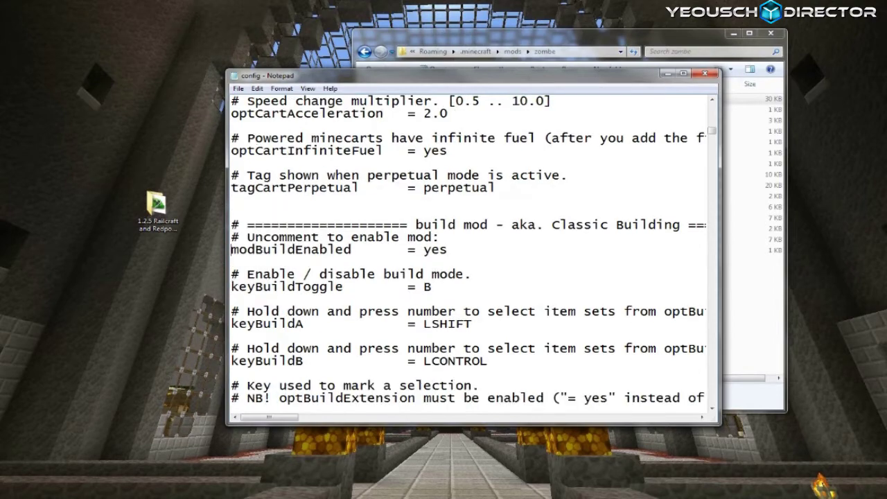
scroll(471, 257, down, 13)
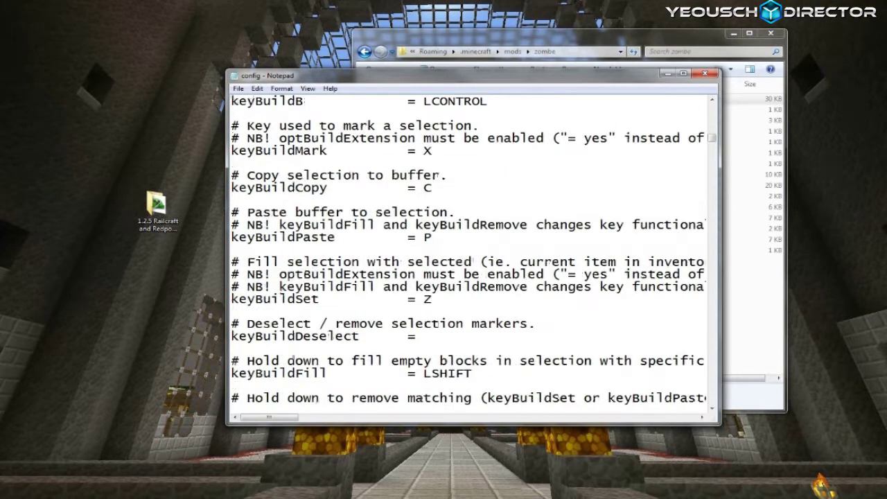
scroll(471, 256, down, 4)
scroll(471, 256, up, 2)
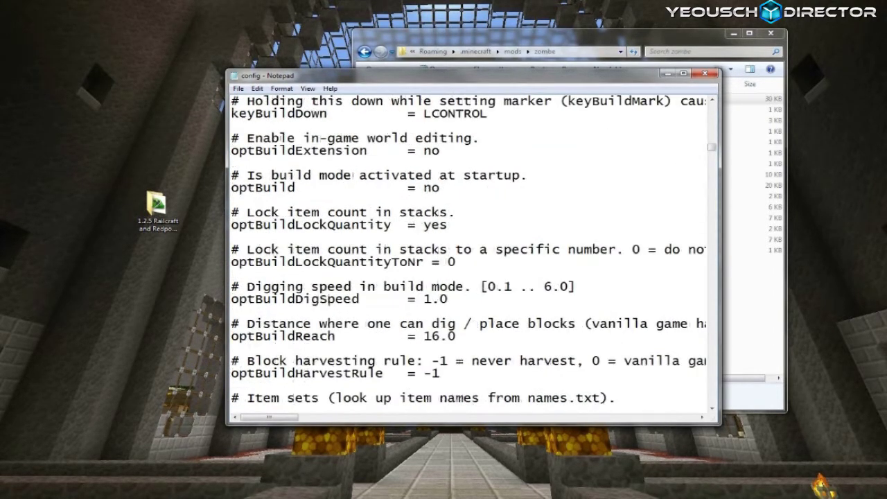
text(30)
Step: Enable the Flying mod in the config file by uncommenting its modFlyEnabled line, and look over its key settings
scroll(471, 257, down, 18)
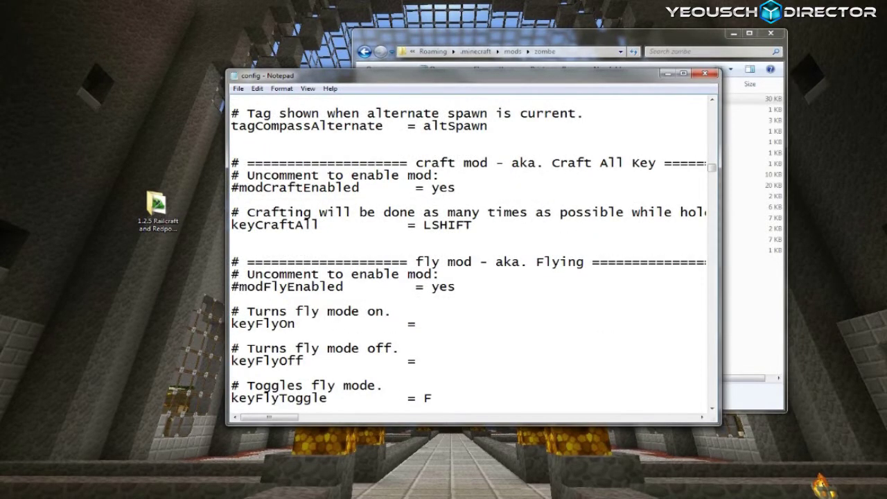
key(BackSpace)
scroll(473, 256, down, 3)
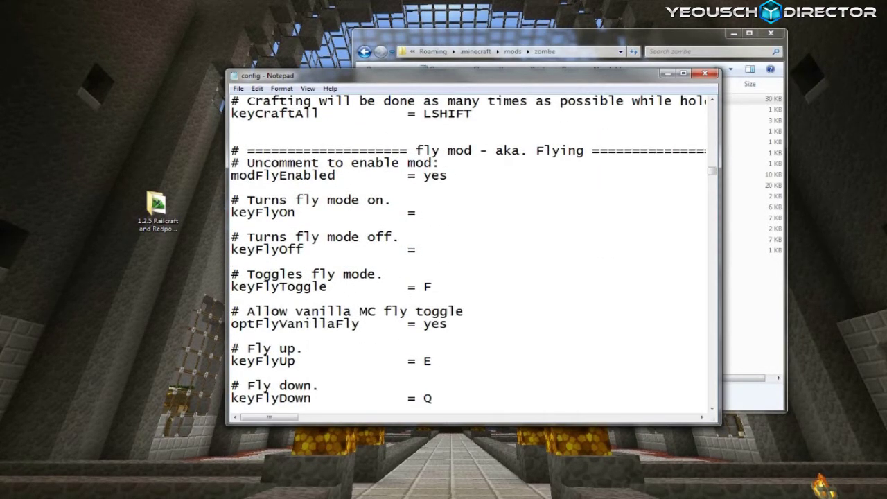
scroll(473, 256, down, 1)
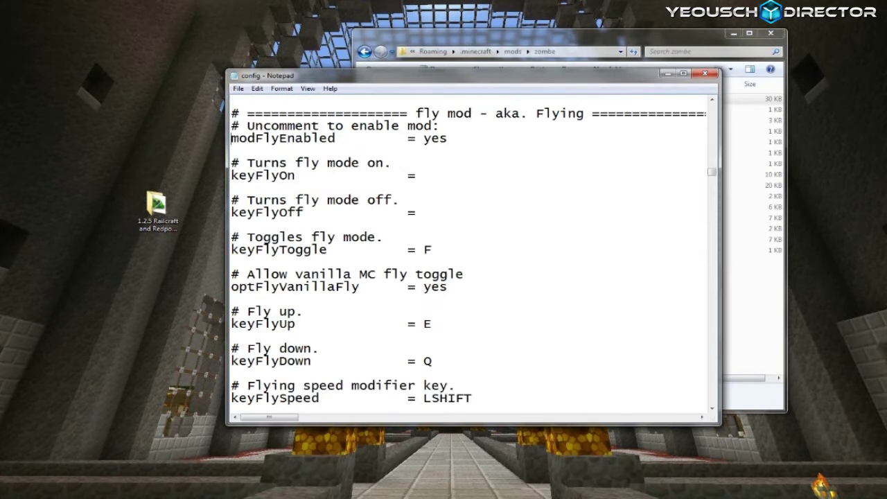
scroll(473, 256, down, 2)
scroll(473, 256, up, 1)
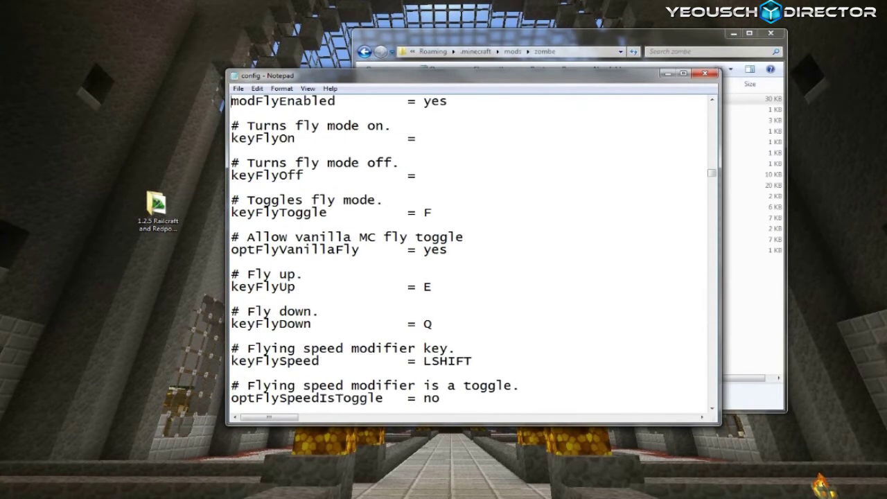
Step: Set the Flying mod's toggle key to J, the fly-up key to N and the fly-down key to M in the config file
scroll(473, 256, up, 1)
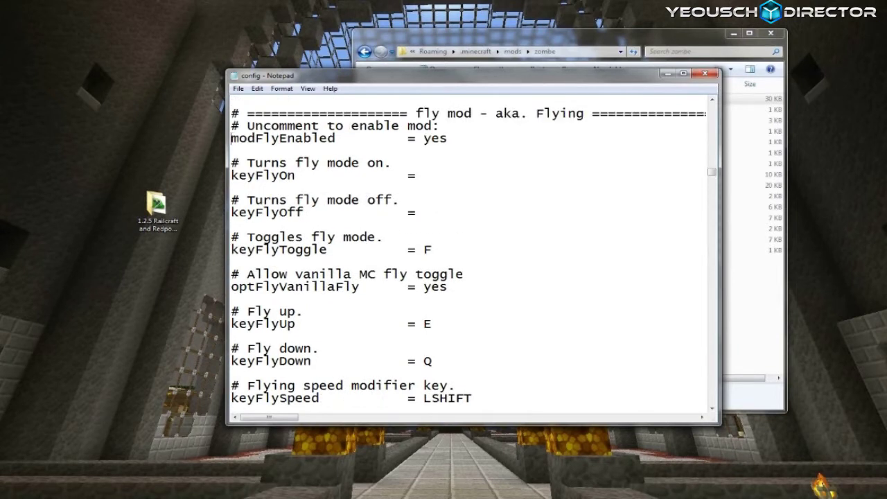
scroll(473, 257, down, 1)
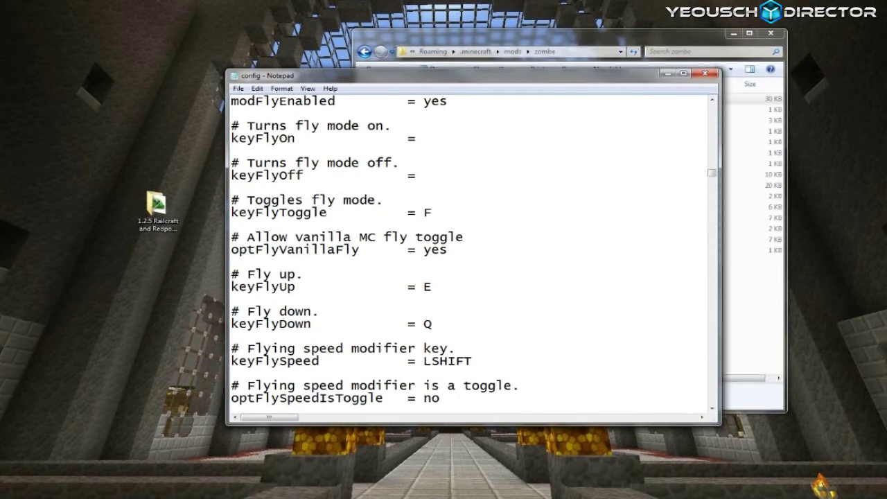
scroll(474, 256, down, 1)
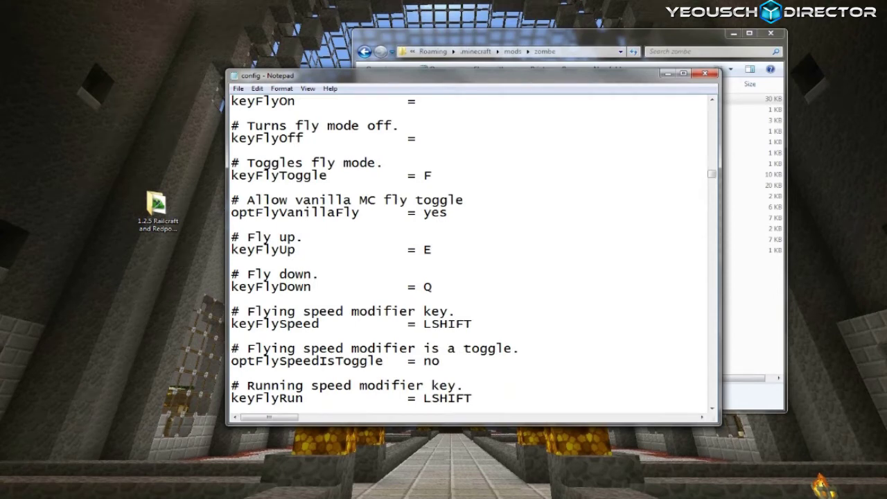
scroll(473, 257, up, 1)
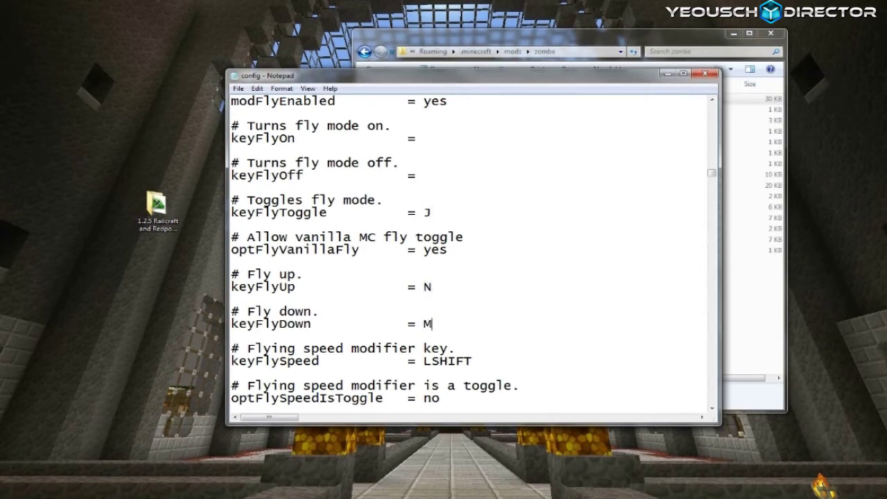
Step: Set optFlySpeedMulNormal to 3.0 and optFlySpeedVertical to 0.4 in the Flying mod's settings
scroll(473, 257, down, 6)
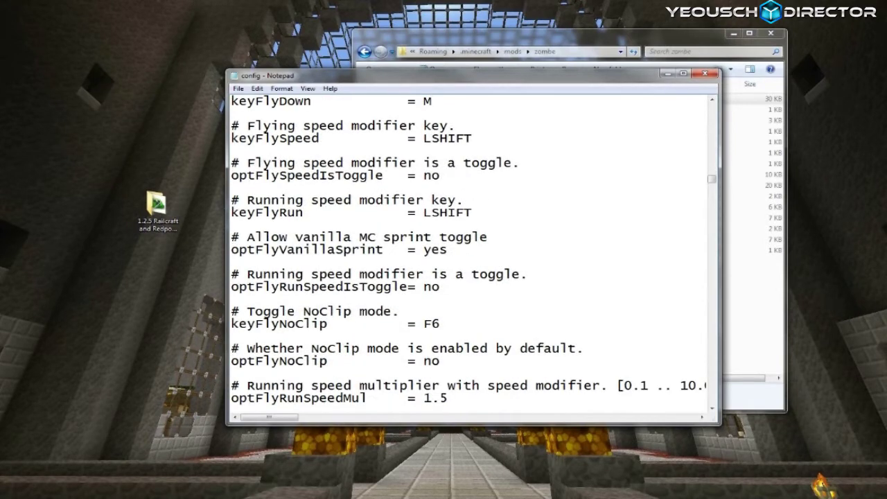
scroll(473, 256, down, 1)
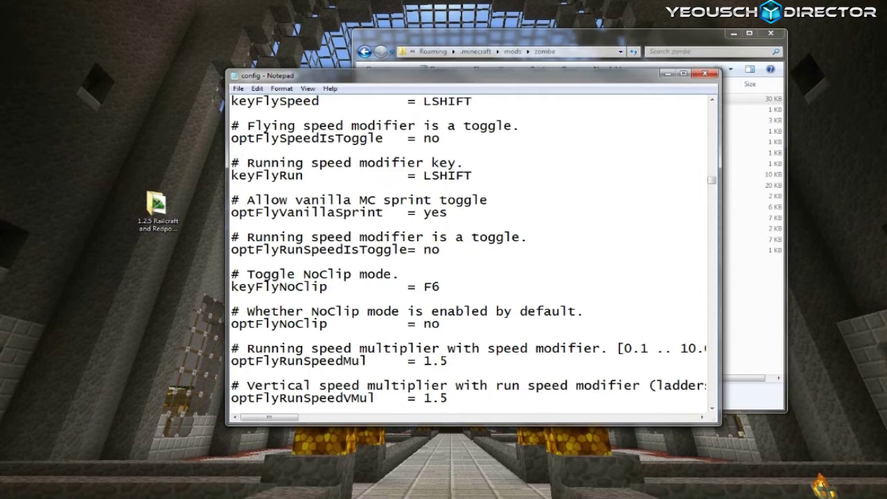
scroll(473, 256, down, 3)
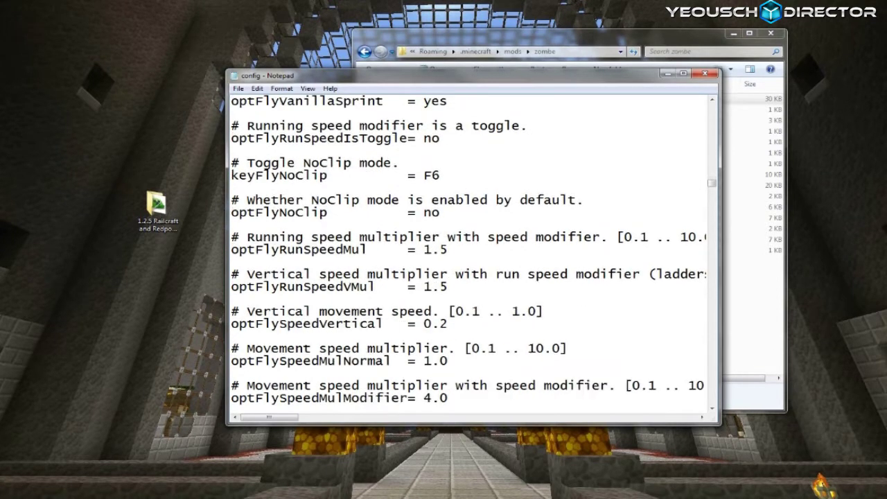
scroll(474, 256, down, 2)
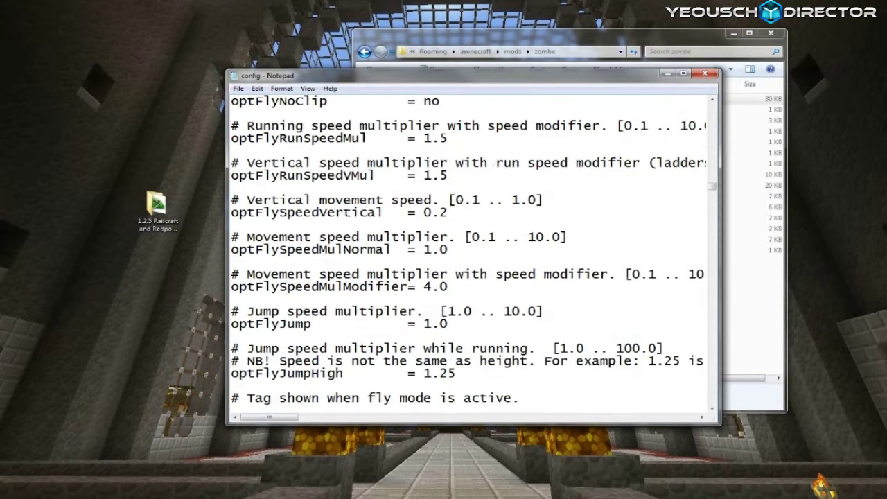
scroll(473, 257, down, 3)
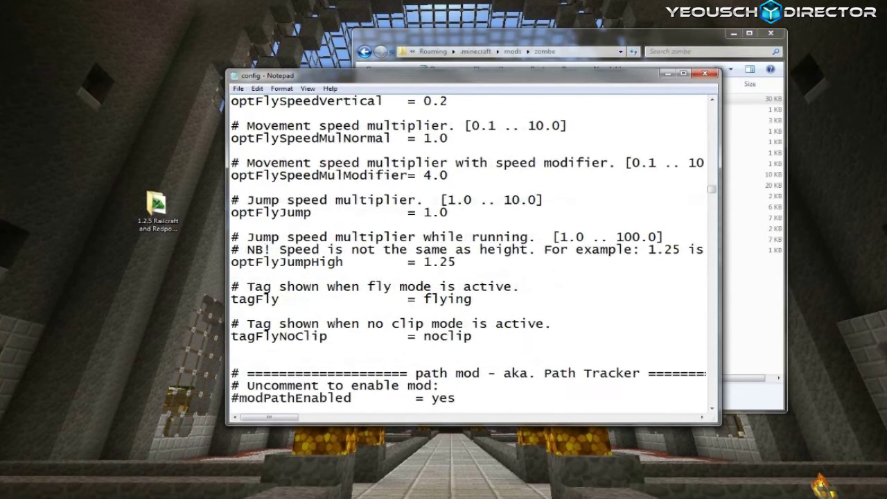
scroll(474, 257, up, 2)
scroll(473, 256, up, 1)
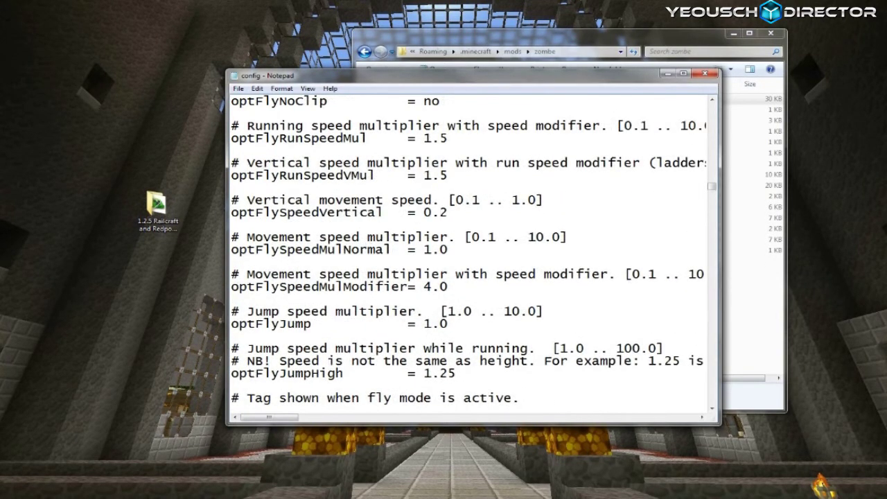
scroll(473, 256, up, 1)
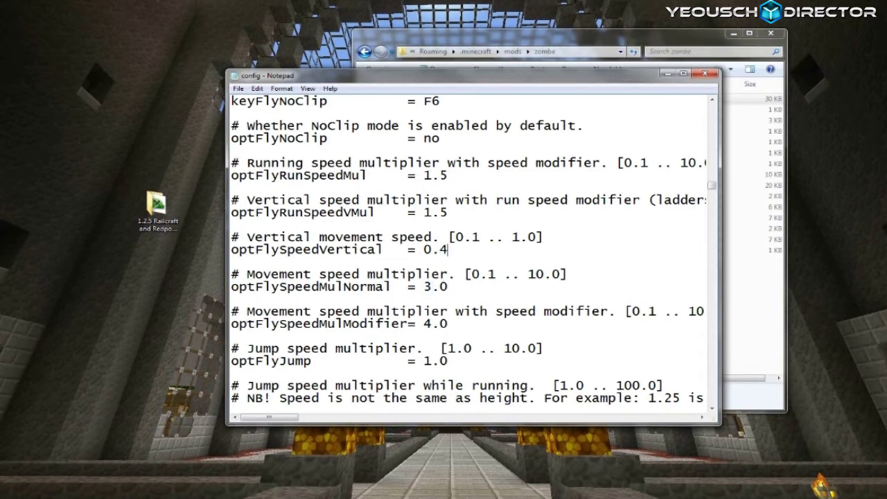
Step: Save and close the config file, close the zombe folder, and log in to Minecraft from the launcher
click(704, 73)
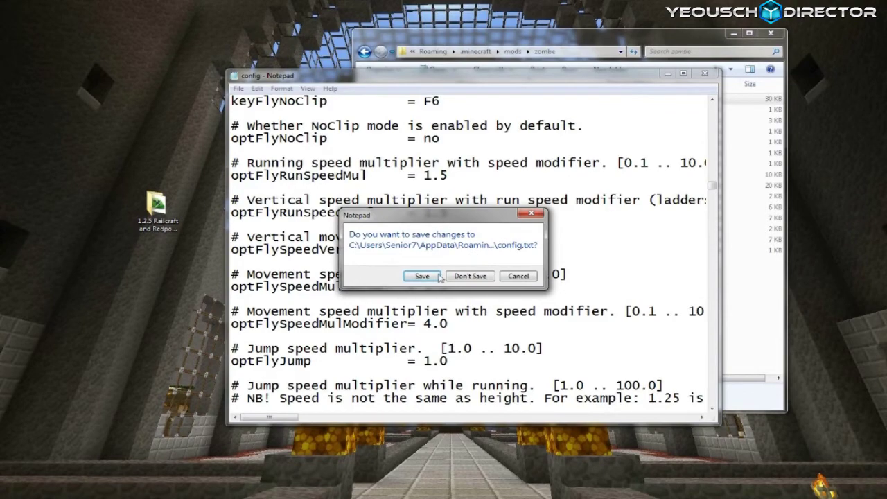
click(423, 276)
click(770, 32)
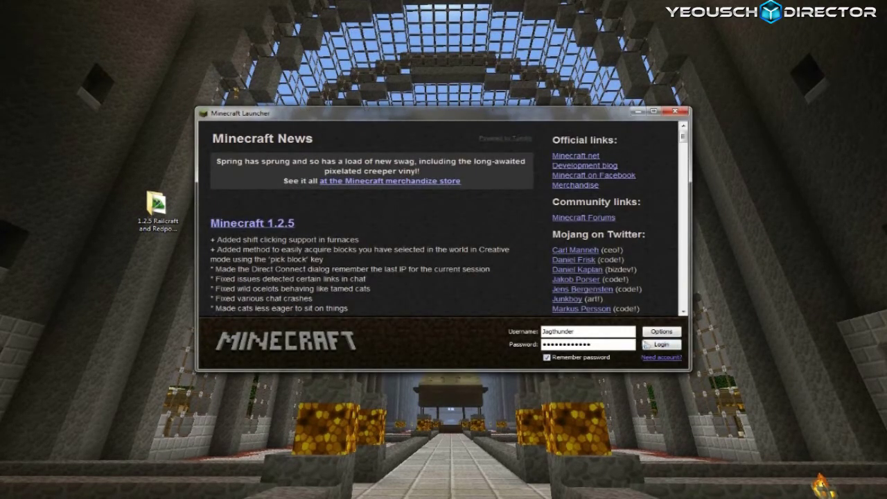
click(646, 344)
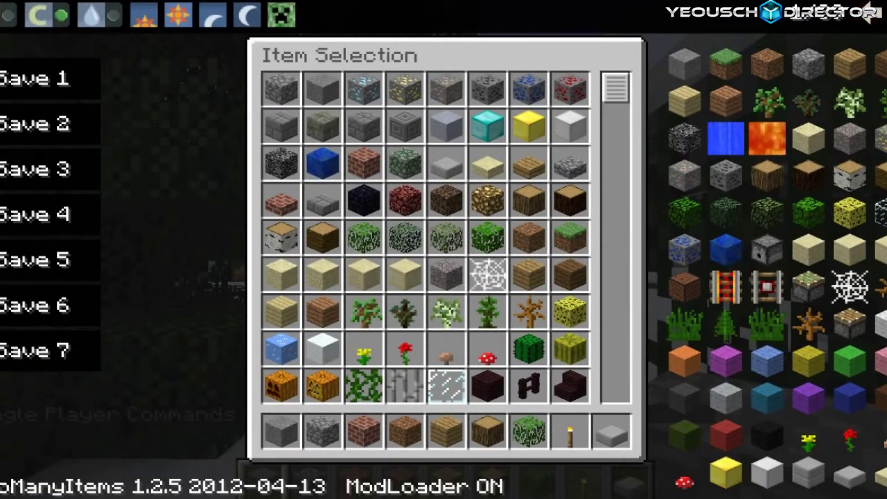
Step: Page through the TooManyItems item list to look over the added mod items, and close the inventory
click(841, 17)
click(842, 17)
click(842, 18)
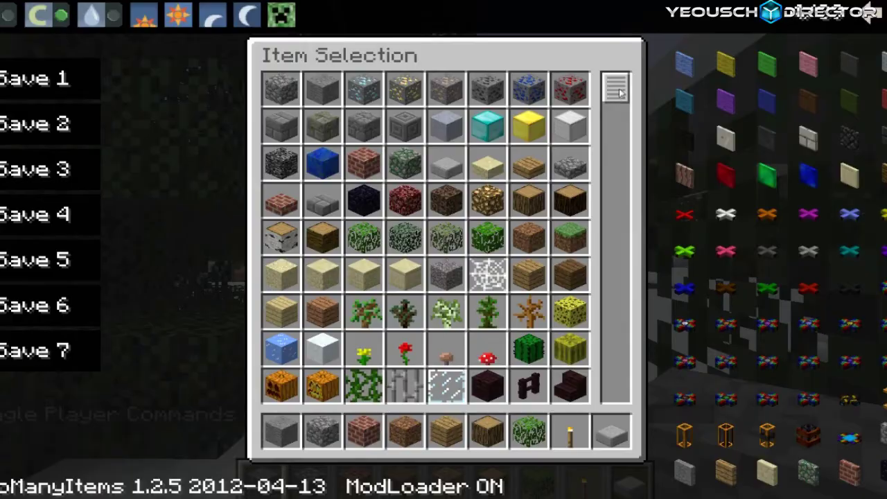
key(e)
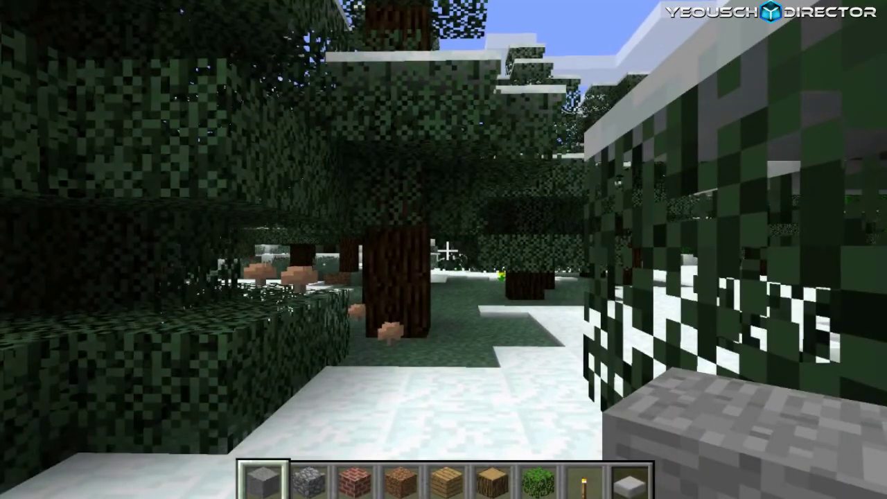
Step: Test the Flying mod by rising above the snowy forest and flying across and down to the desert
key(space)
key(space)
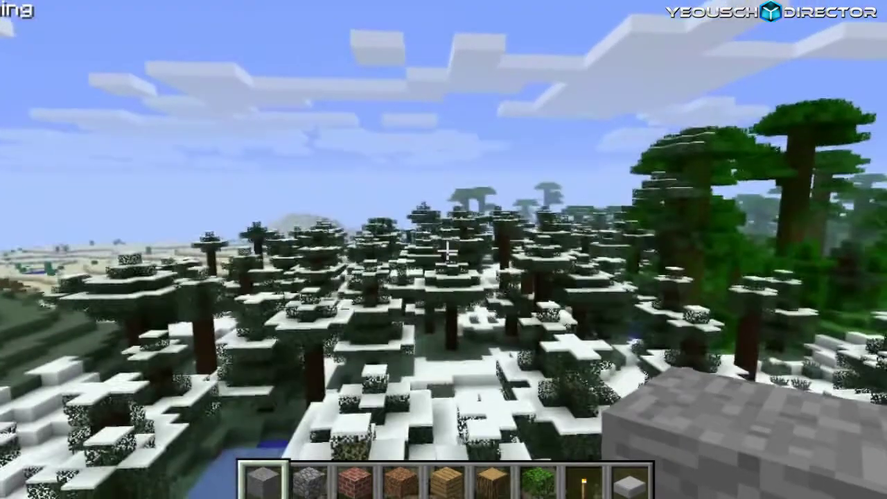
key(w)
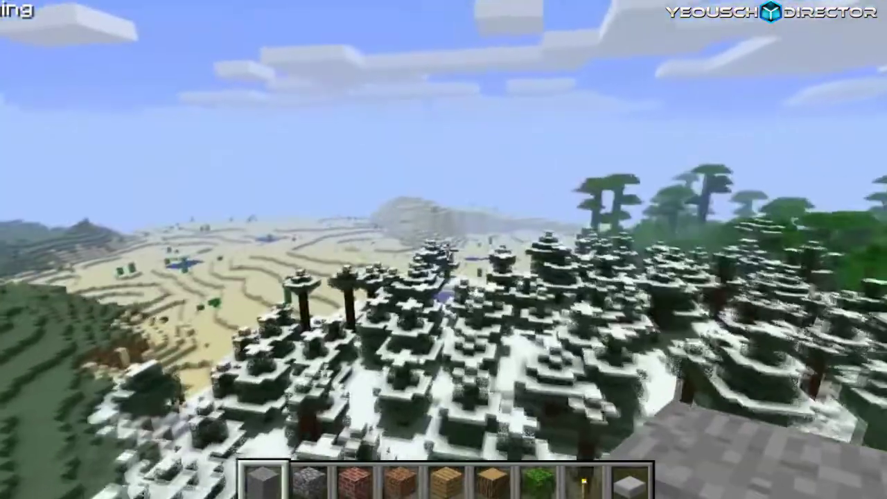
key(w)
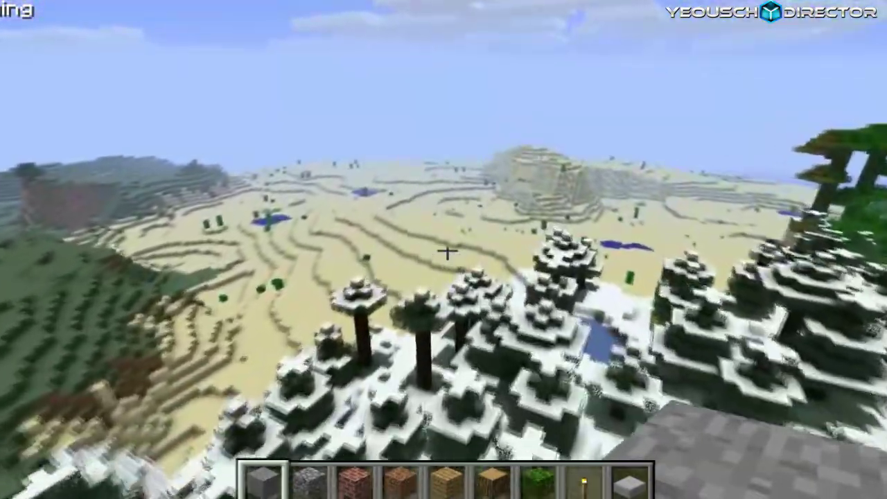
key(shift)
key(w)
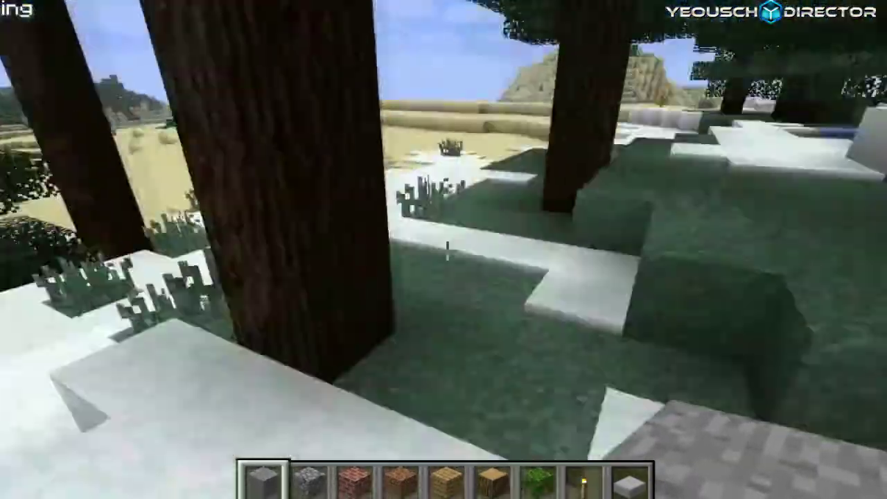
key(w)
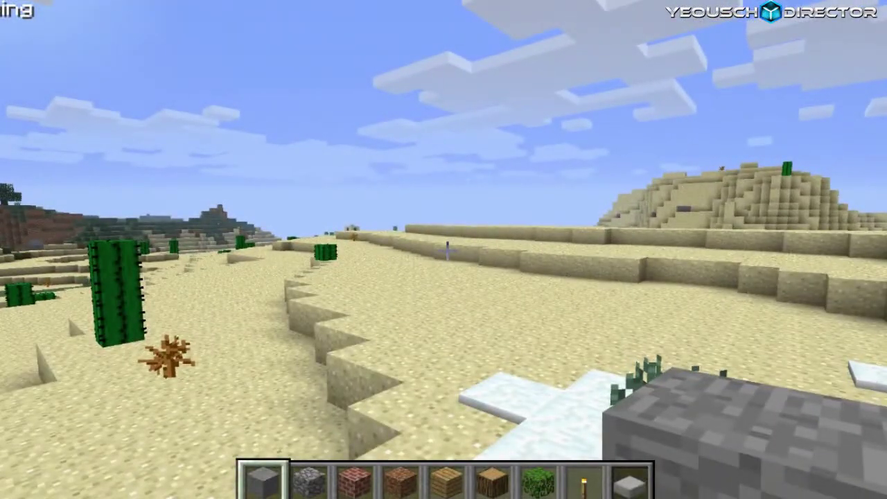
Step: Test noclip mode by flying down through the desert sand into the caves and back up to the surface
key(shift)
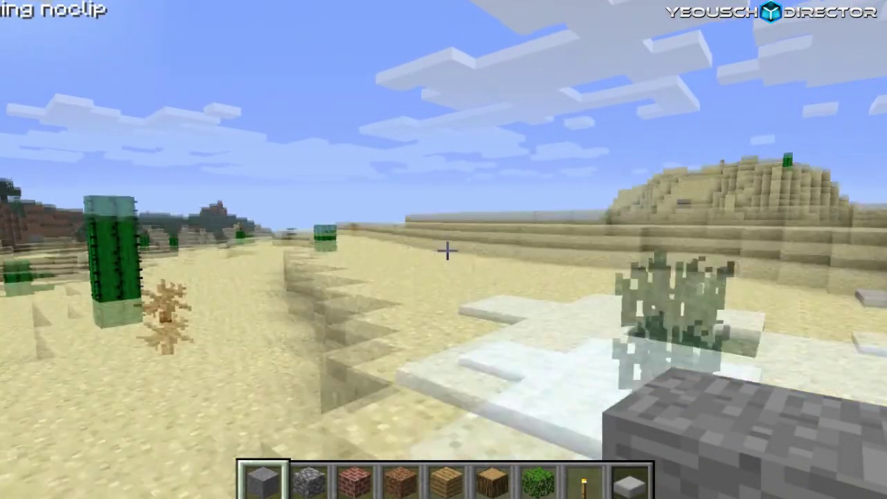
key(shift)
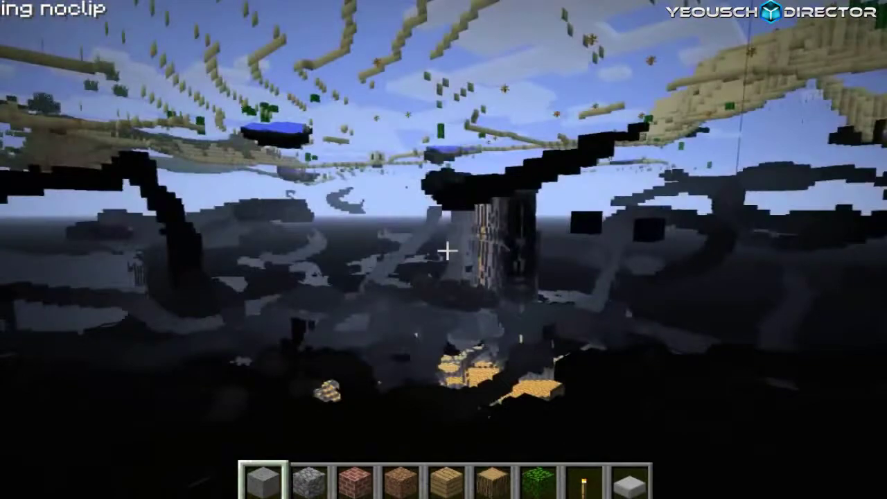
key(space)
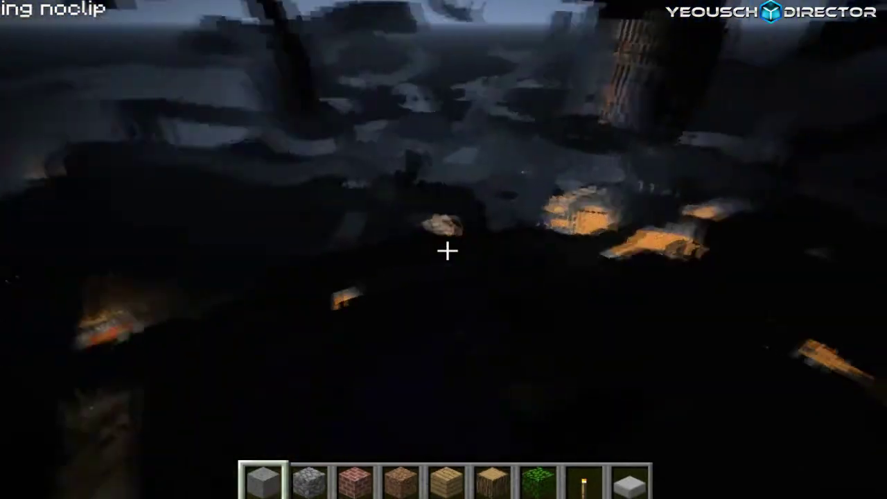
key(shift)
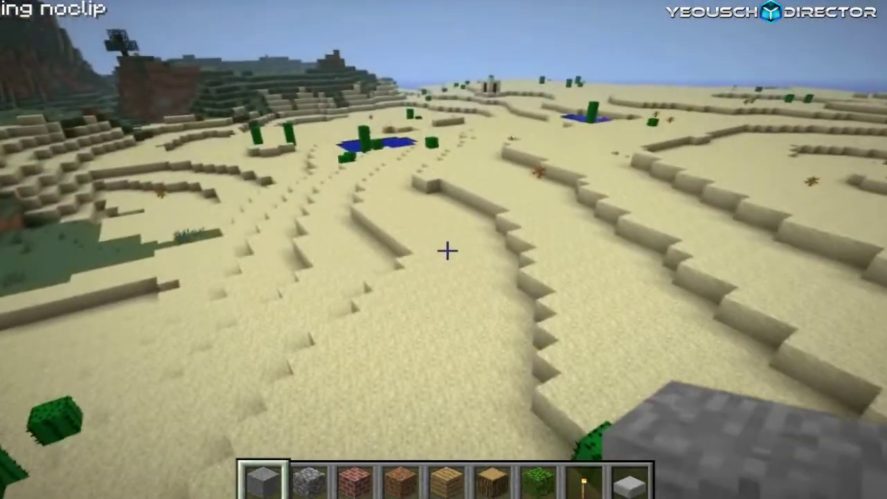
key(shift)
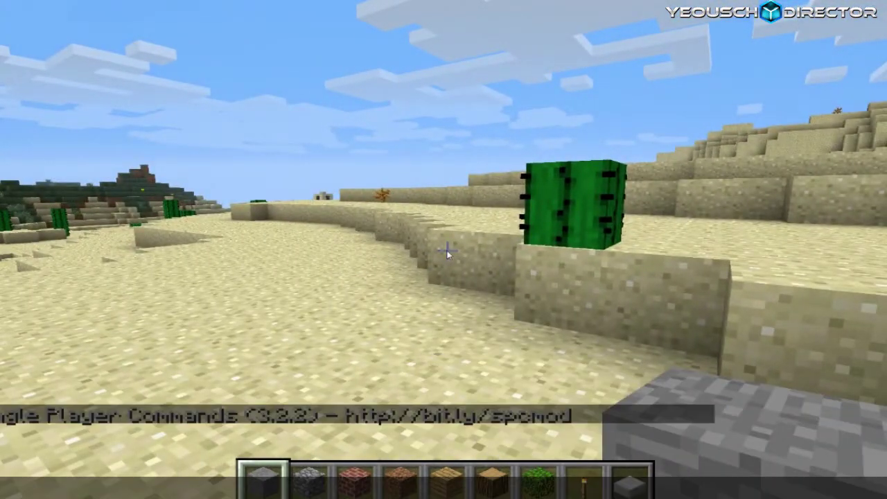
Step: Set the reach distance to 30 with a SinglePlayerCommands command, and test it by breaking distant sand blocks
text(/rea)
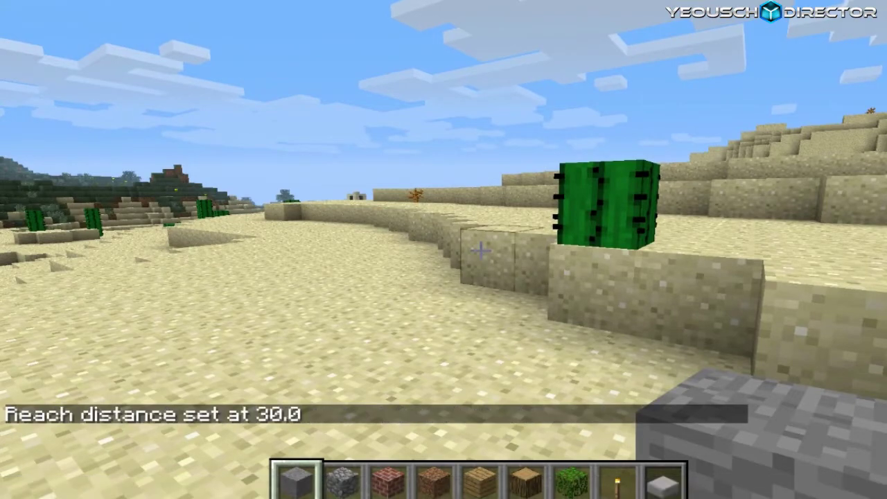
text(s)
click(479, 250)
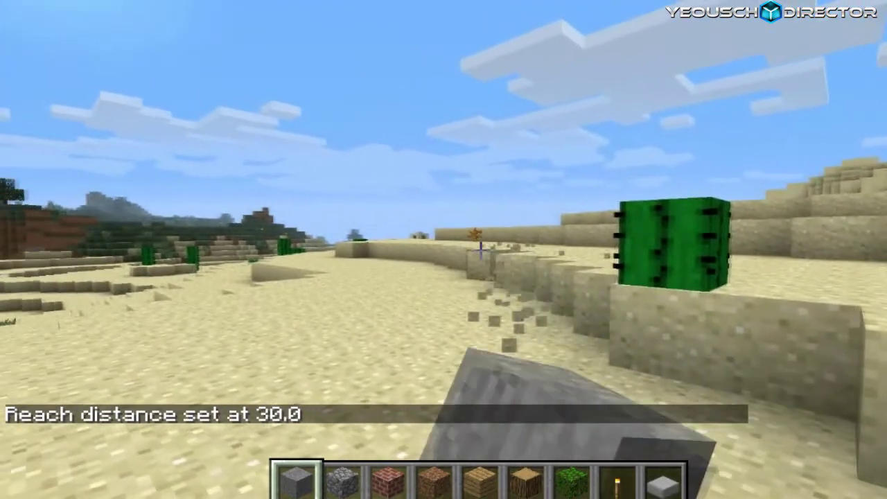
key(s)
click(480, 250)
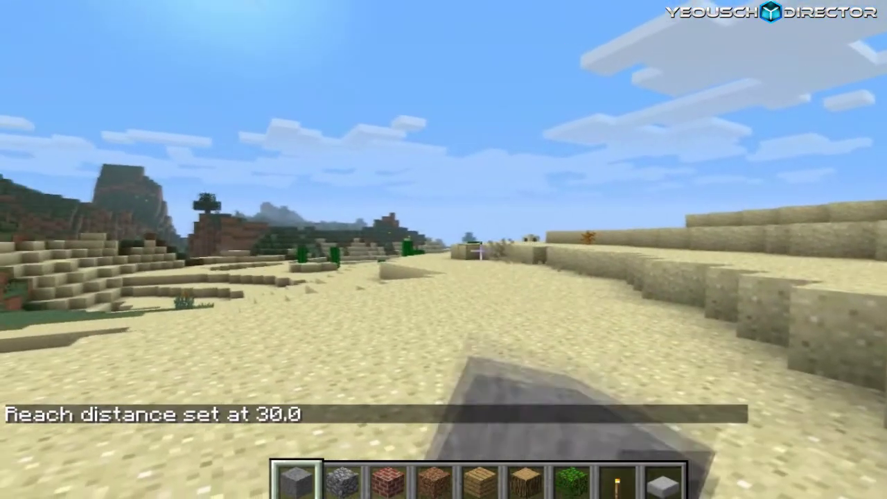
key(s)
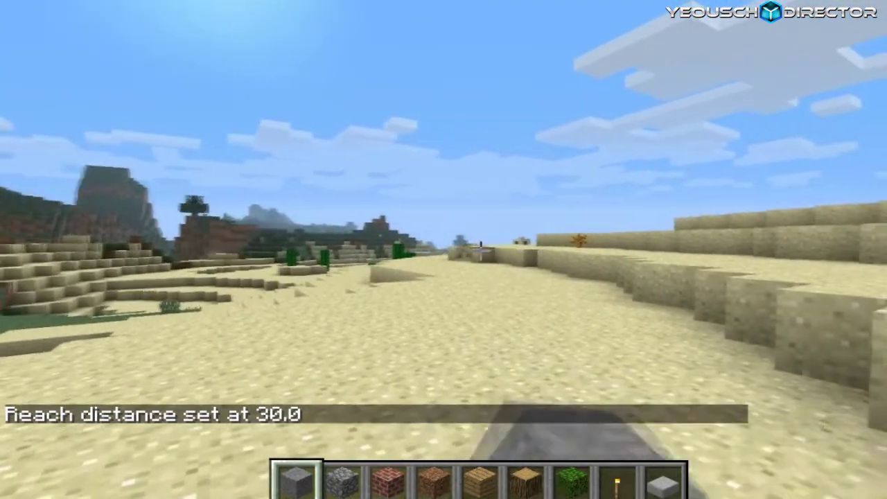
key(s)
Step: Put a wooden axe from the item inventory in the fourth hotbar slot and hold it
key(e)
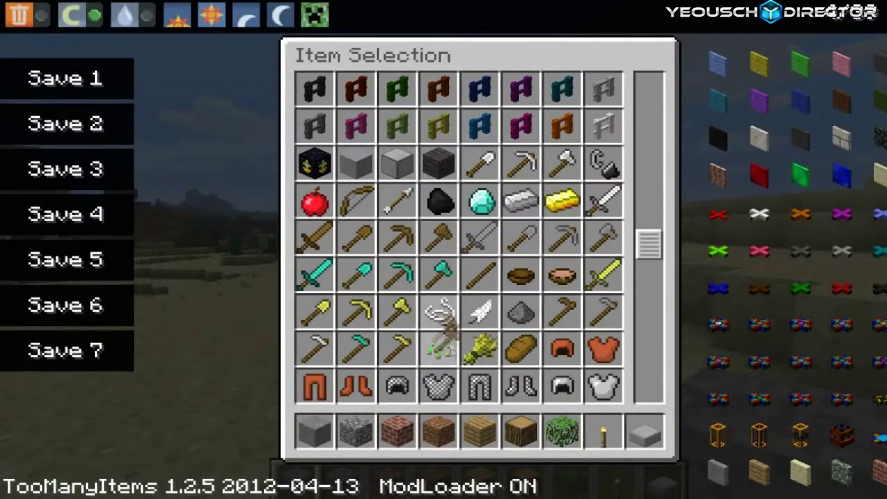
key(e)
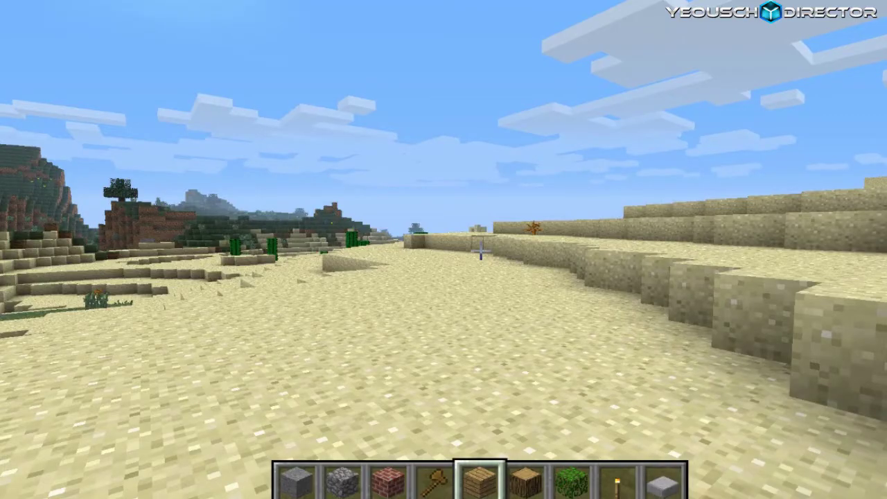
scroll(480, 251, up, 1)
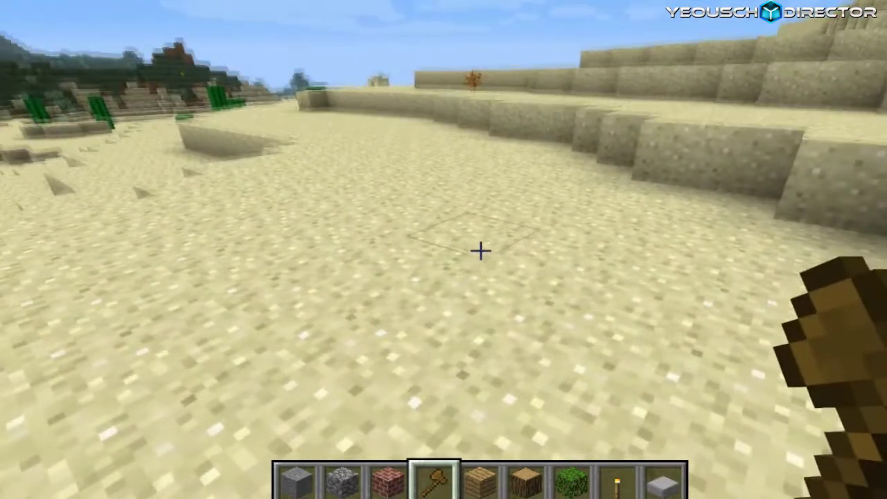
Step: Mark two opposite corners of a WorldEdit region on the sand with the wooden axe, and fill it with wooden planks using //set
click(480, 251)
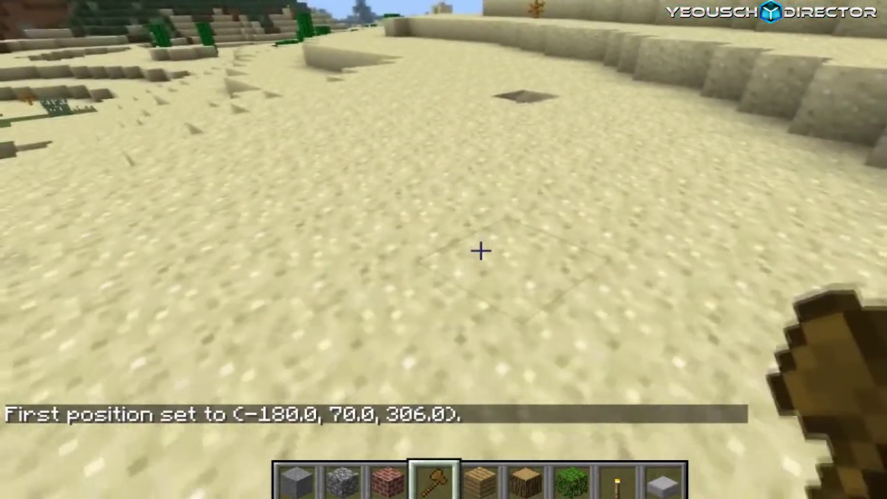
right_click(480, 252)
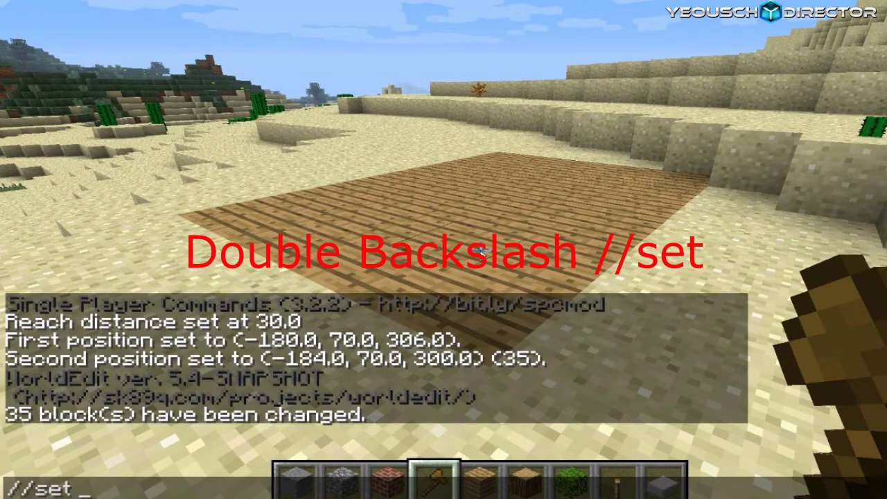
Step: Fill the selected WorldEdit region with stone using //set 1, and revert the fill with //undo
text(1)
key(Return)
text(t//)
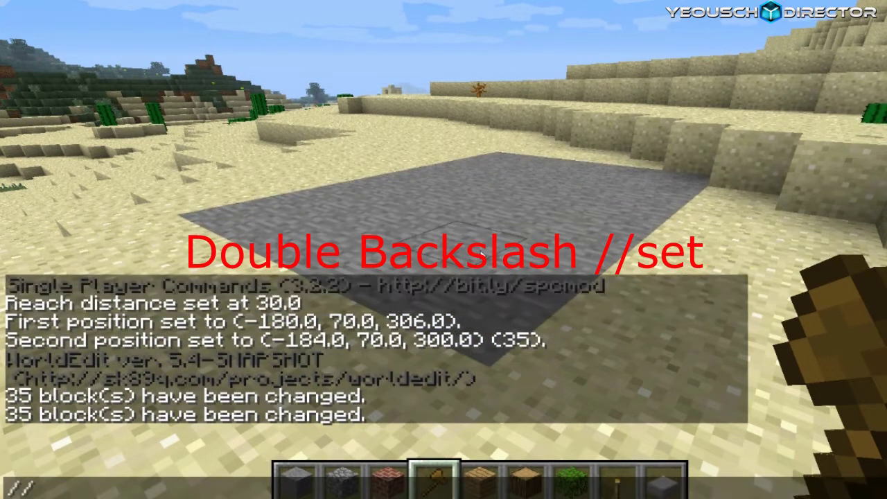
text(undo)
key(Return)
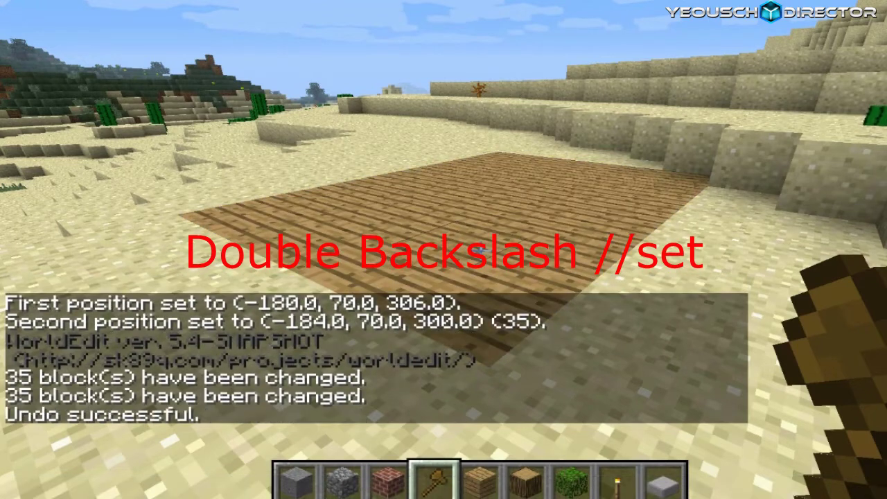
Step: Fill the region with gravel using //set 13, and turn it back into sand with another //set command
text(t//s)
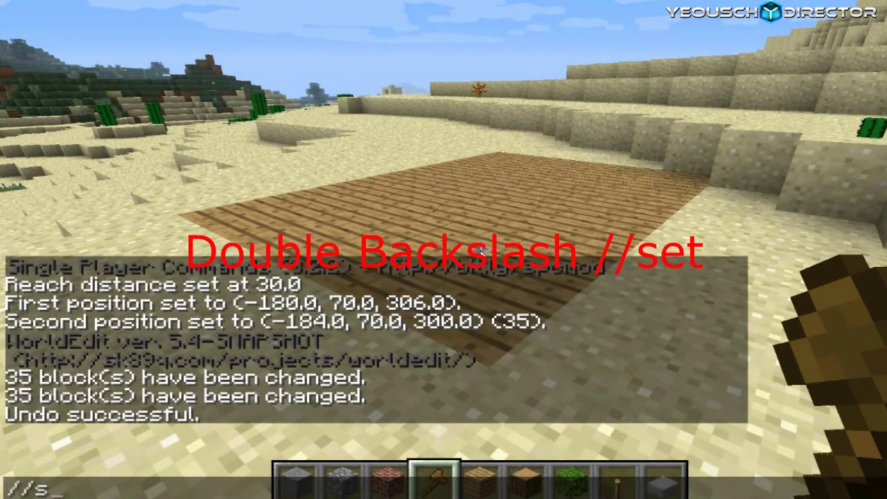
text(et 13)
key(Return)
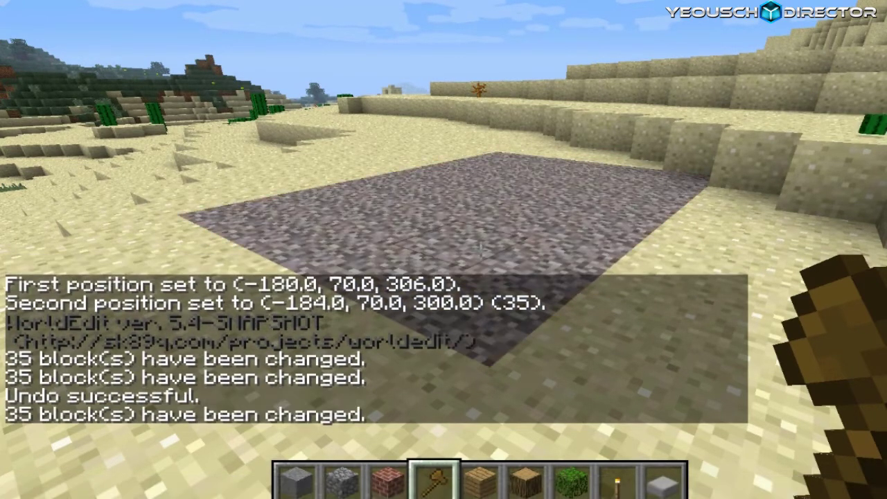
key(slash)
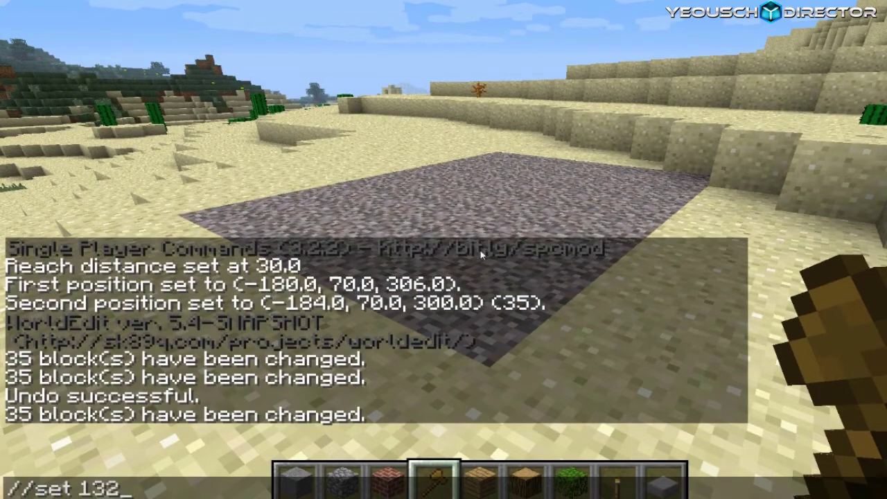
key(Return)
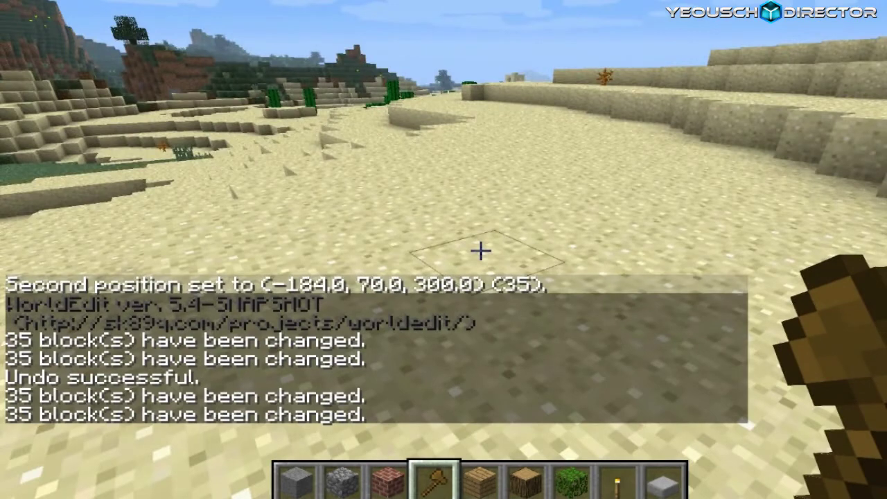
Step: Choose a cuboid selection type for WorldEdit with the //sel command
key(t)
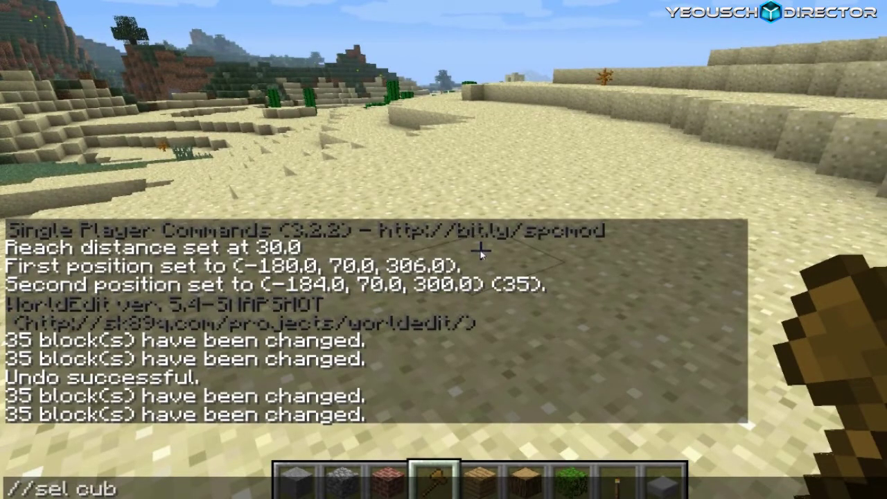
key(Return)
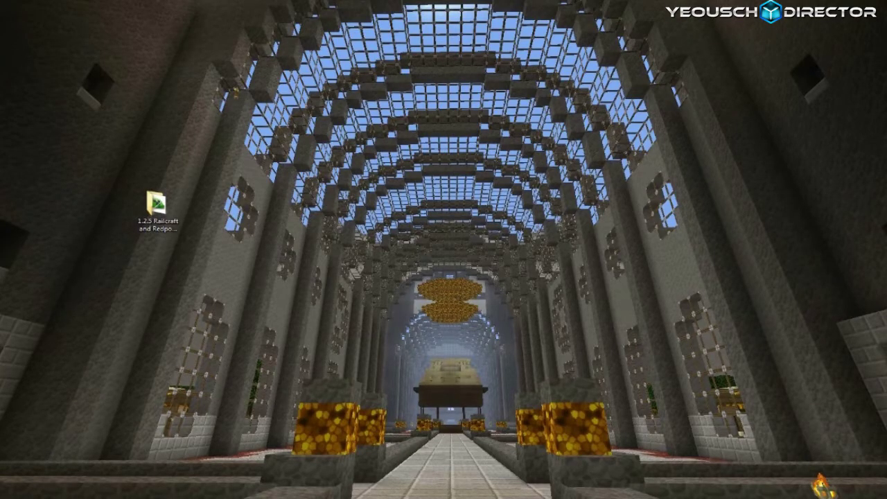
Step: Open the texturepacks folder inside .minecraft in the roaming application data, and move its window aside
key(super)
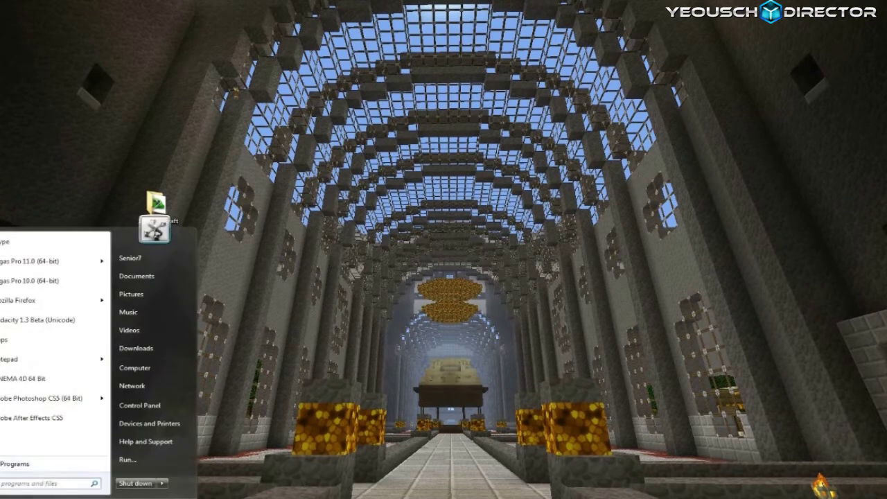
click(125, 460)
click(411, 290)
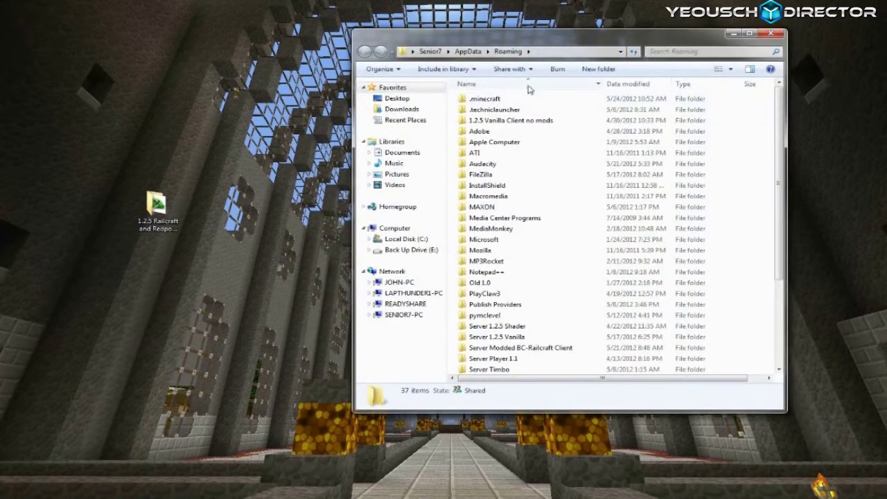
double_click(509, 101)
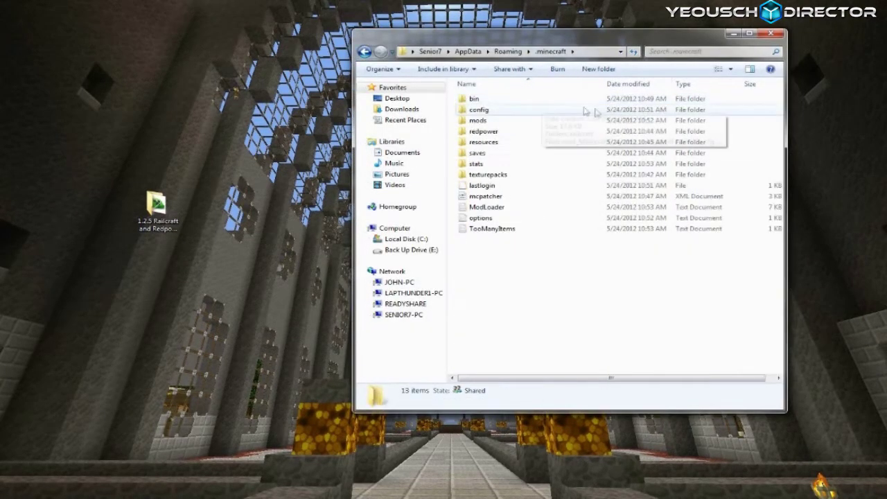
double_click(501, 176)
drag(573, 43, 648, 33)
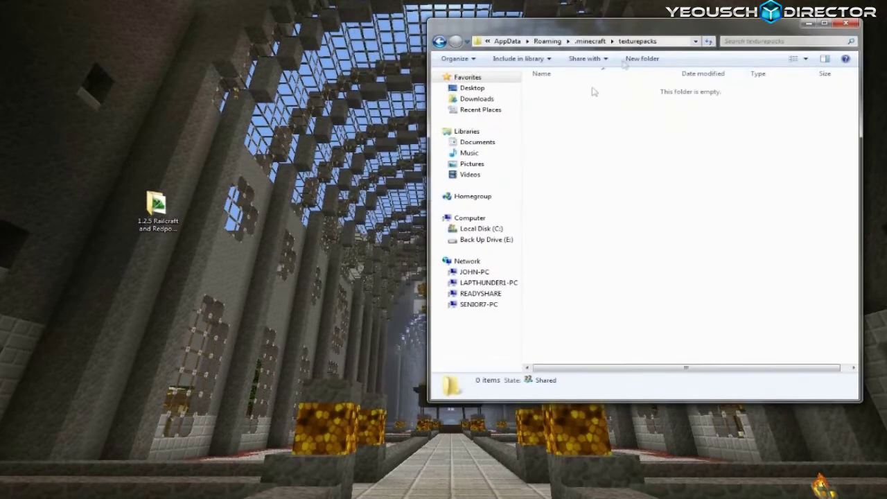
Step: In a second window, open the .minecraft texturepacks folder of the Single Player Better than Wolves 1.2.5 backup in %appdata%
key(super)
click(131, 461)
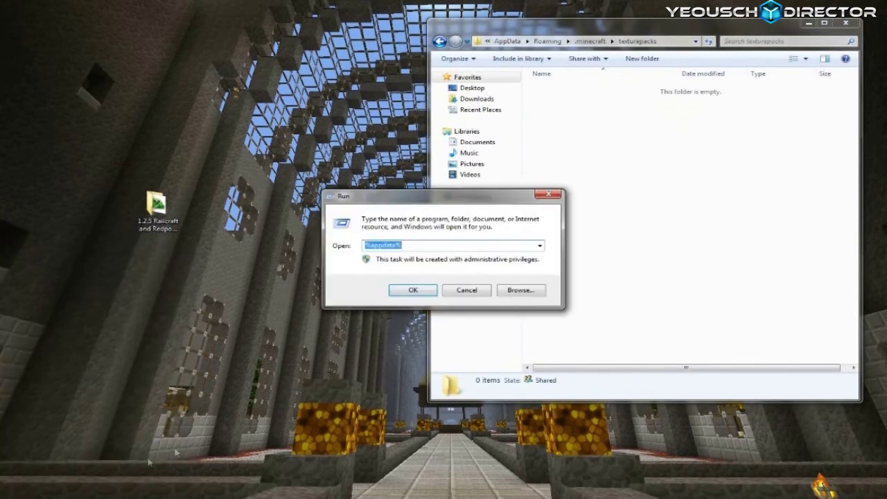
click(412, 291)
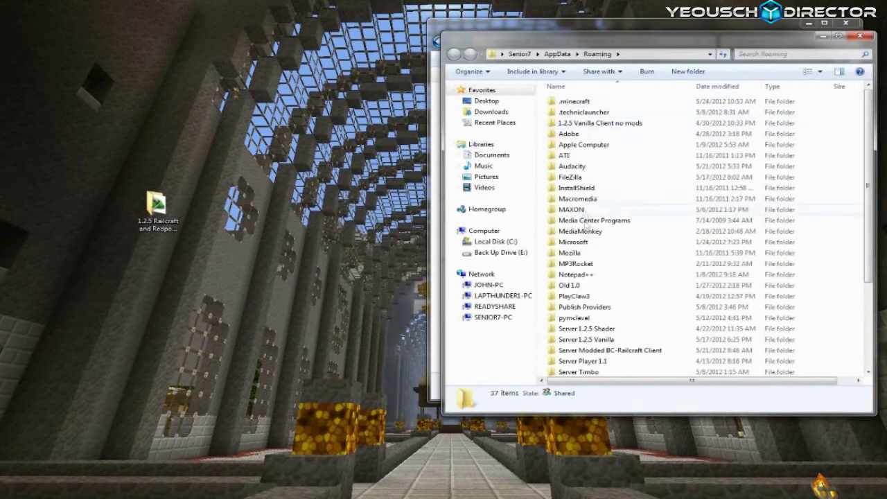
click(627, 349)
scroll(636, 354, down, 1)
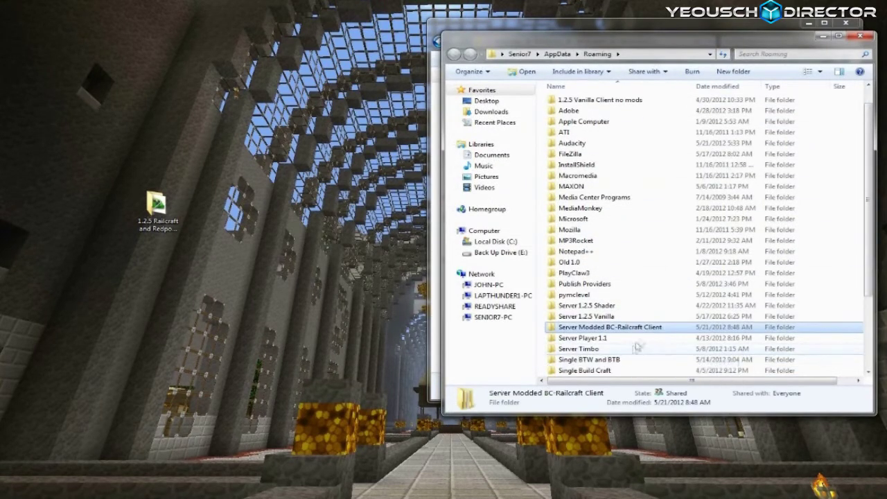
scroll(635, 346, down, 2)
double_click(643, 316)
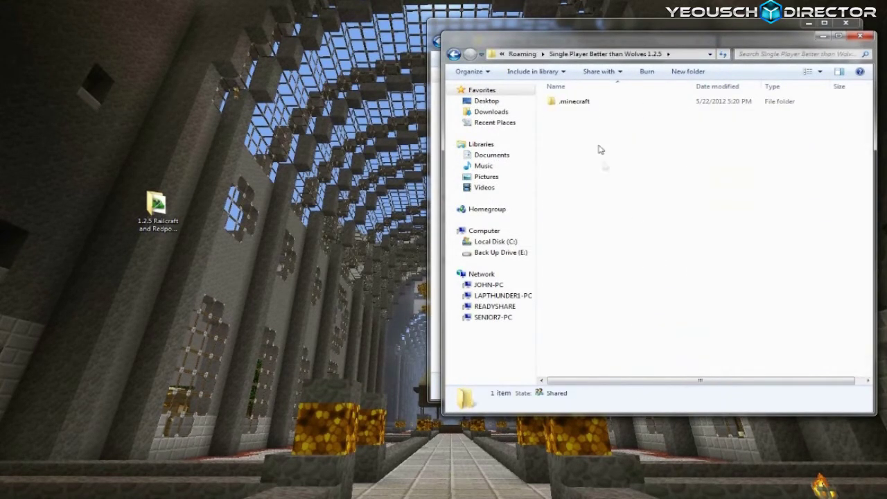
double_click(586, 104)
double_click(594, 192)
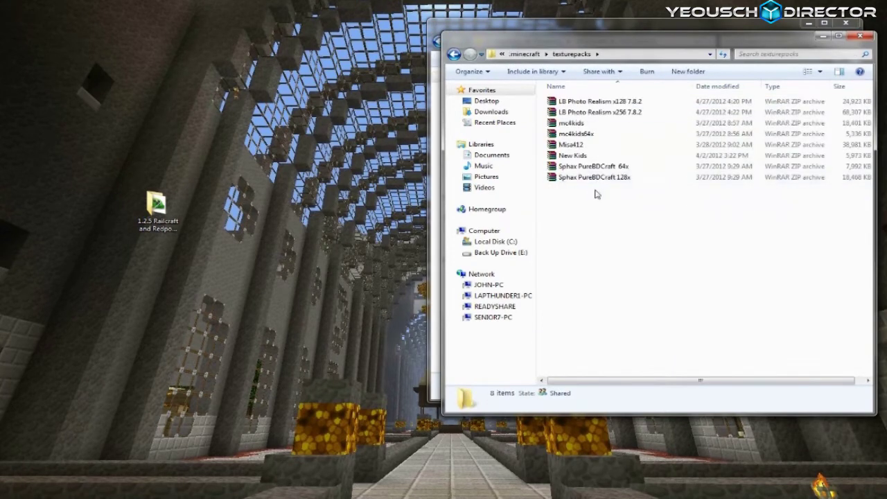
Step: Copy all the texture pack archives from the Better than Wolves backup into the empty texturepacks folder
drag(597, 220, 589, 99)
right_click(590, 101)
click(624, 261)
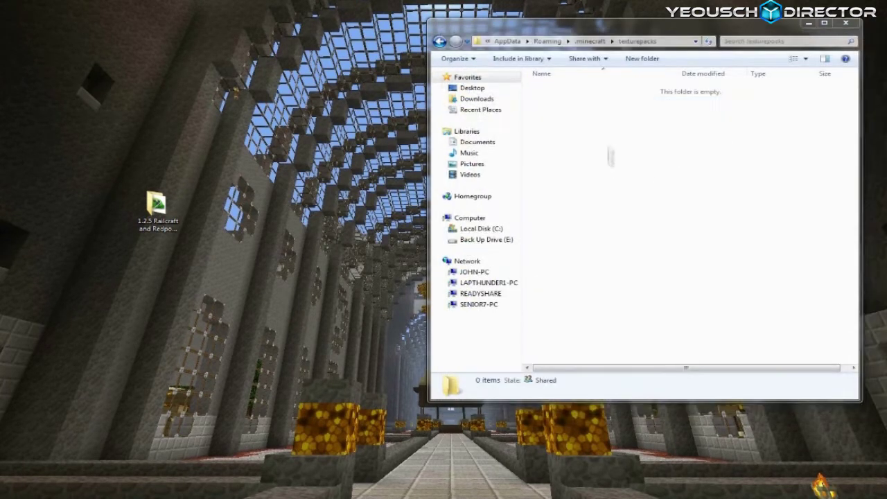
key(ctrl+v)
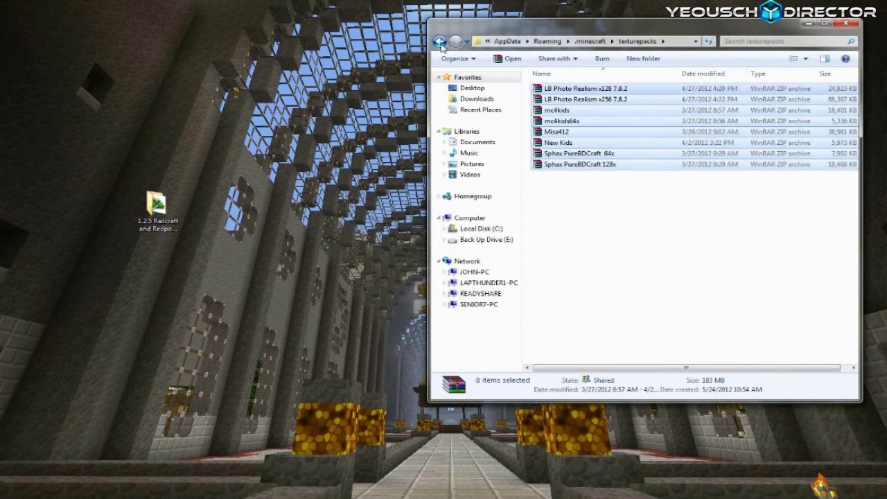
Step: Open the minecraft archive from the bin folder, and place the 1.2.5 Railcraft and Redpower folder window beside it
click(440, 42)
double_click(579, 144)
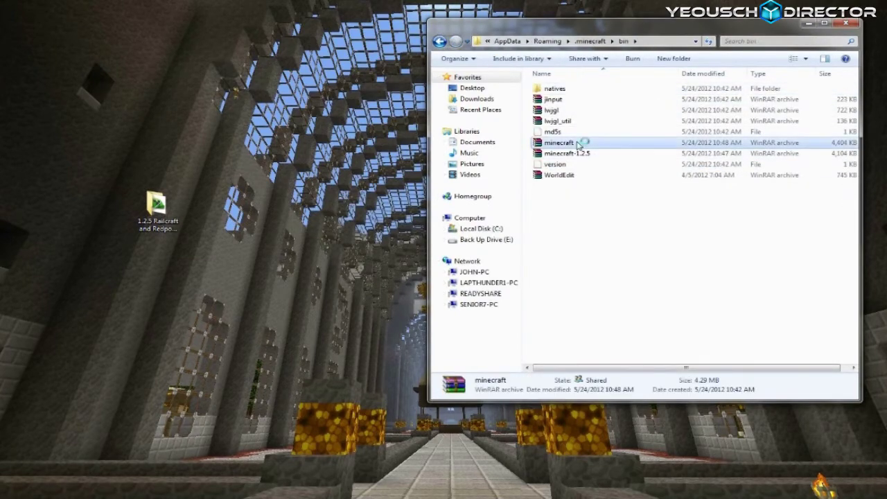
drag(338, 70, 682, 37)
double_click(157, 209)
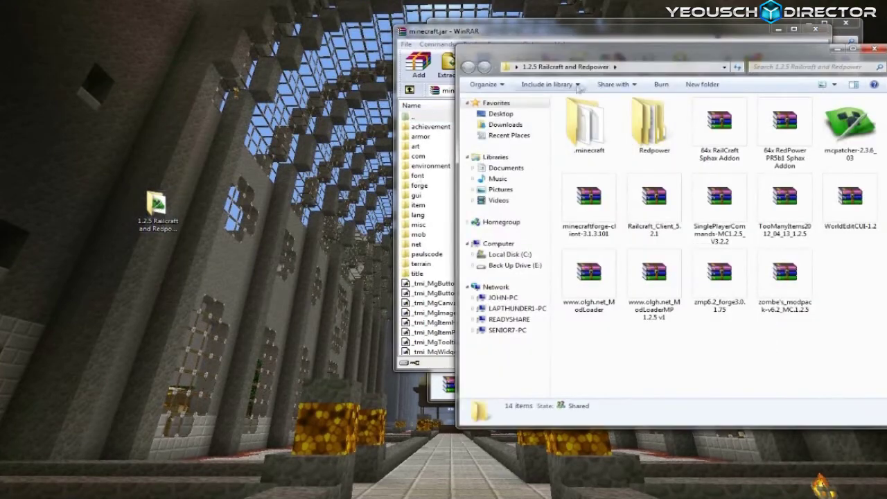
drag(602, 54, 189, 45)
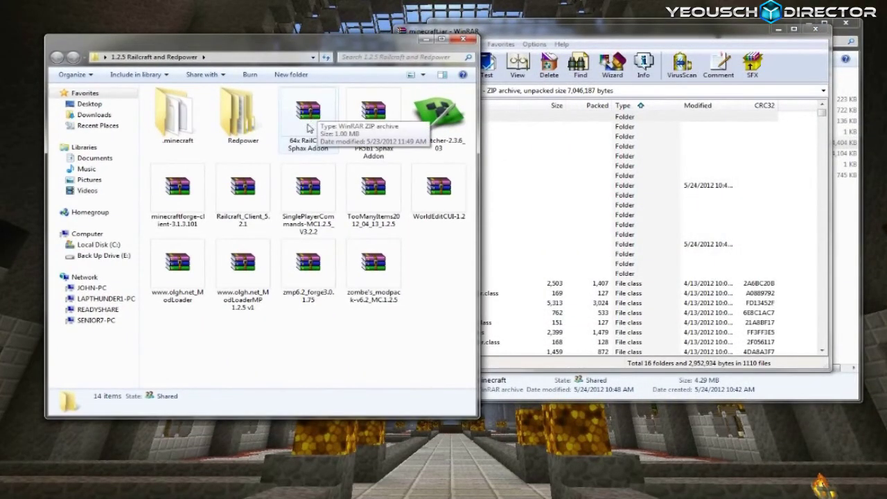
Step: Add the railcraft folder from the 64x RailCraft Sphax Addon archive to minecraft.jar, and close the addon archive
double_click(314, 118)
click(23, 108)
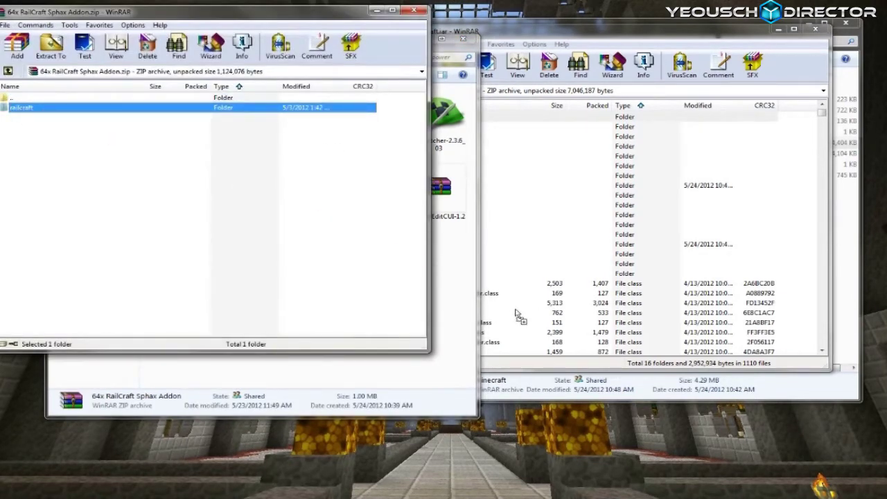
drag(518, 315, 535, 303)
click(448, 342)
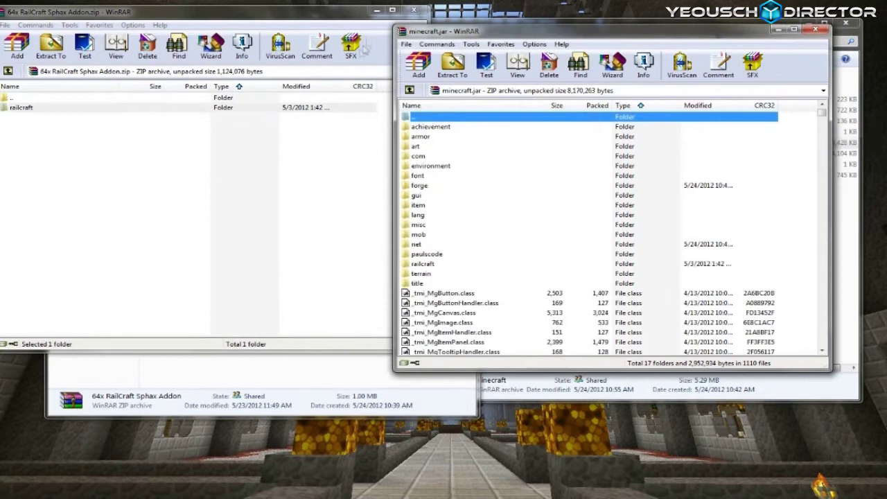
click(414, 10)
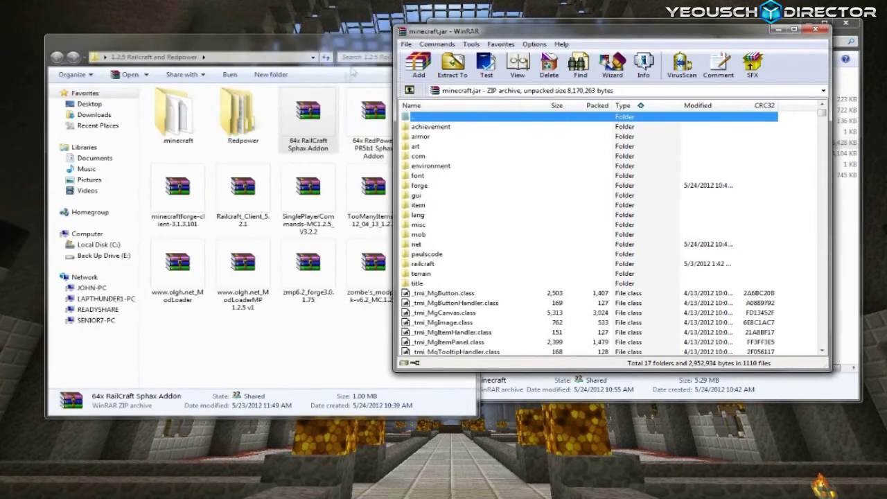
Step: Add the eloraam folder from the 64x RedPower PR5b1 Sphax Addon archive to minecraft.jar, and close the addon archive
double_click(372, 128)
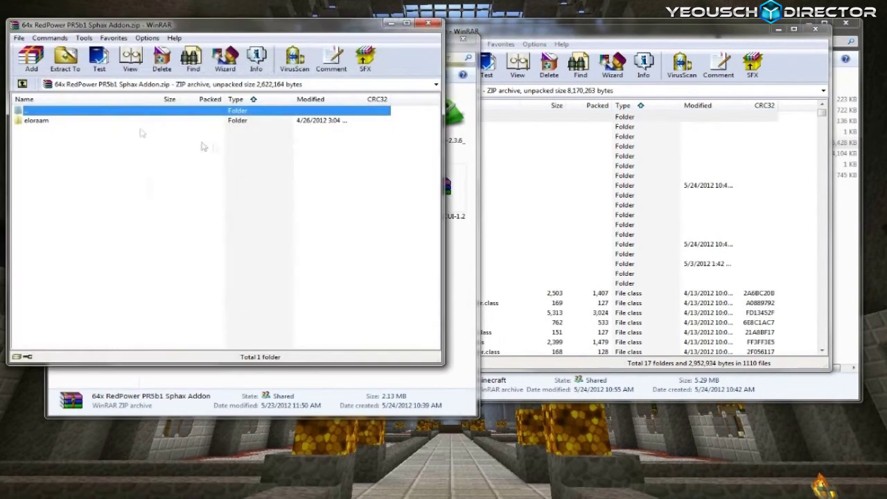
click(45, 123)
drag(467, 274, 528, 303)
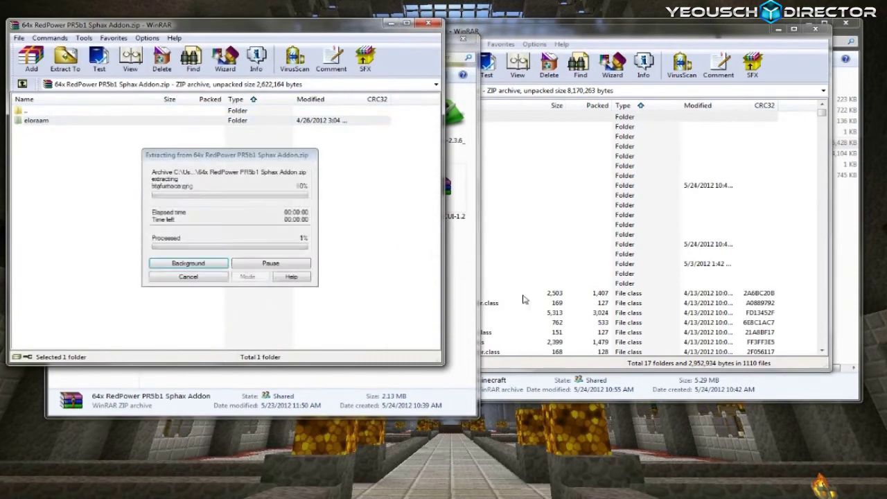
click(442, 339)
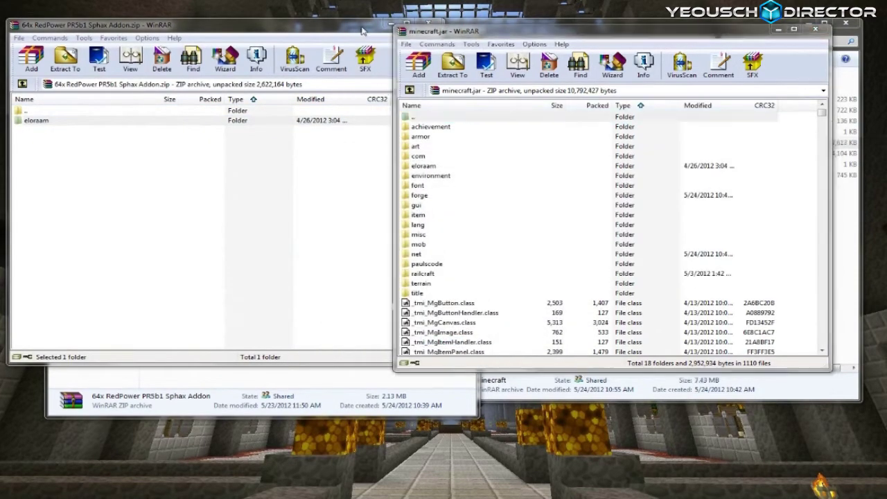
click(433, 23)
Step: Close the mod folder, the minecraft.jar archive and the bin folder windows
click(362, 45)
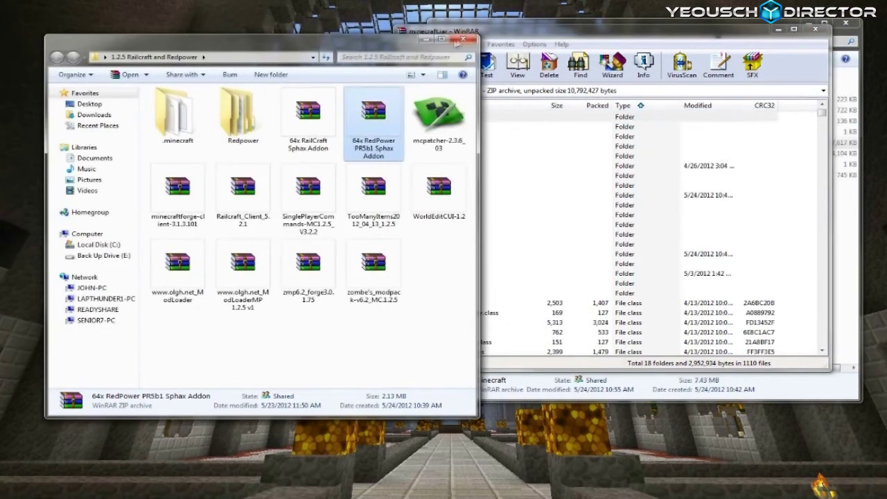
click(461, 40)
click(815, 29)
click(845, 23)
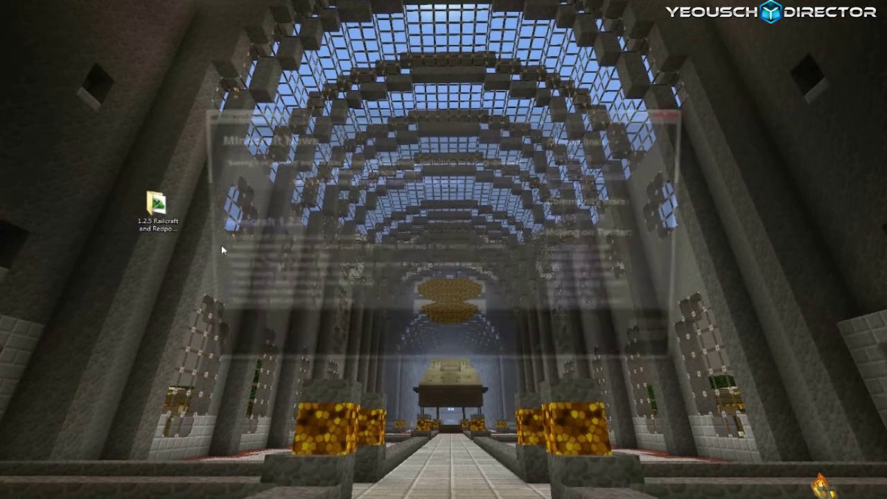
Step: Log in from the Minecraft launcher, and apply the Sphax PureBDCraft 128x.zip texture pack
click(664, 346)
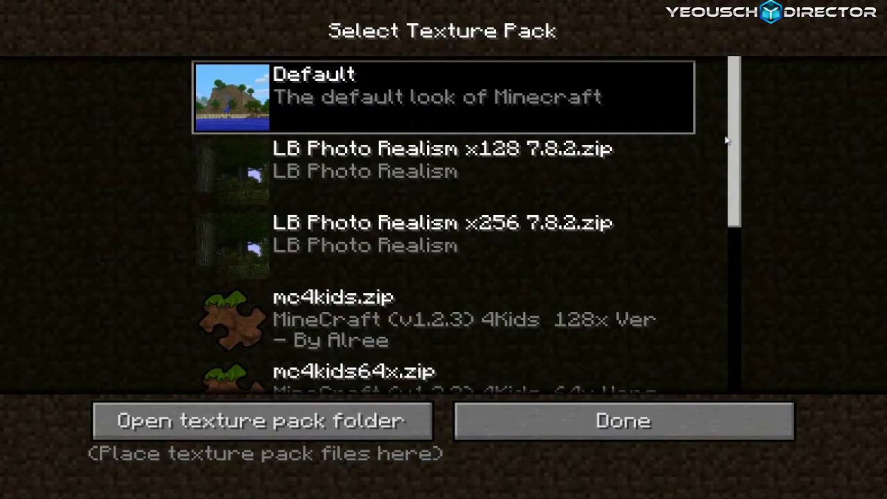
drag(729, 139, 721, 278)
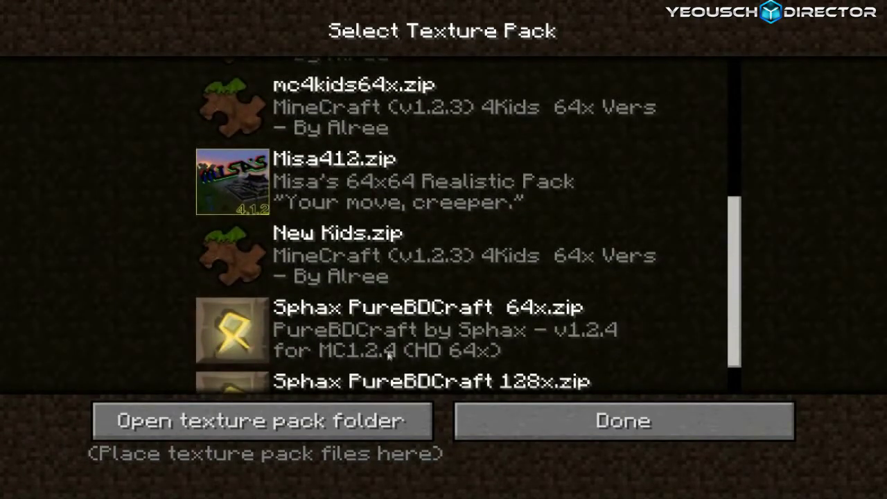
click(364, 387)
click(496, 413)
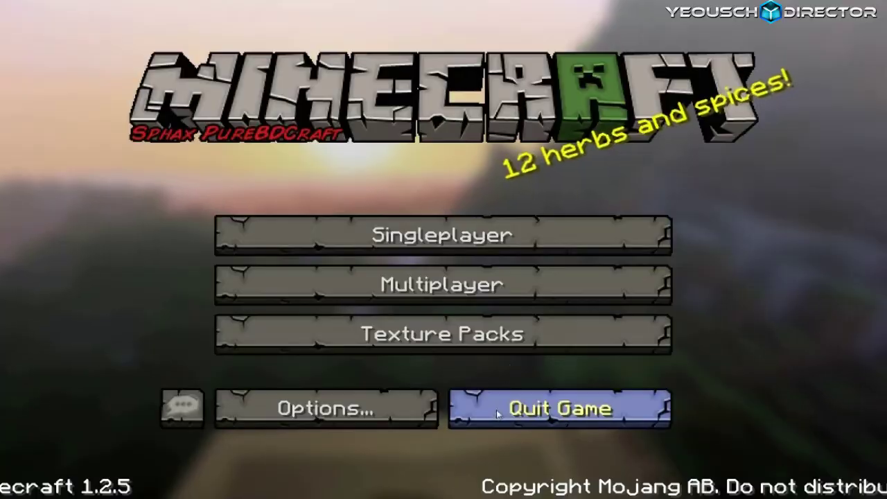
Step: Load the existing singleplayer world with the new textures, and open the item inventory
click(446, 251)
click(321, 209)
click(281, 412)
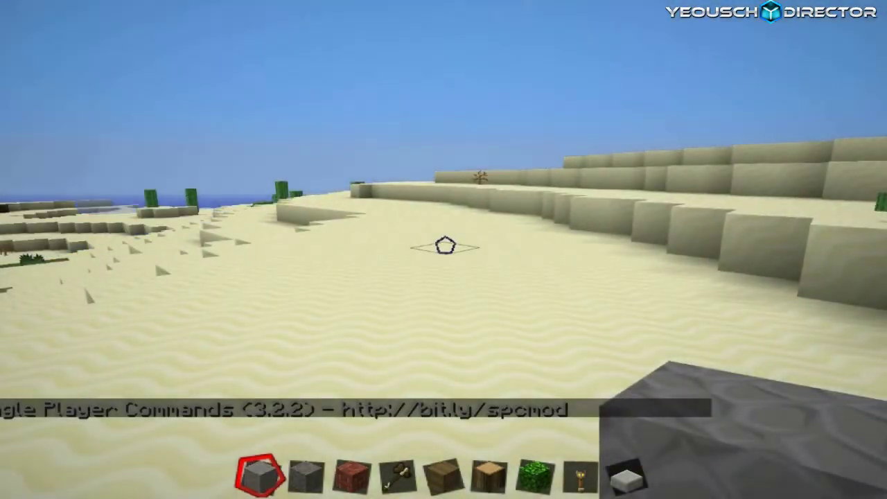
key(e)
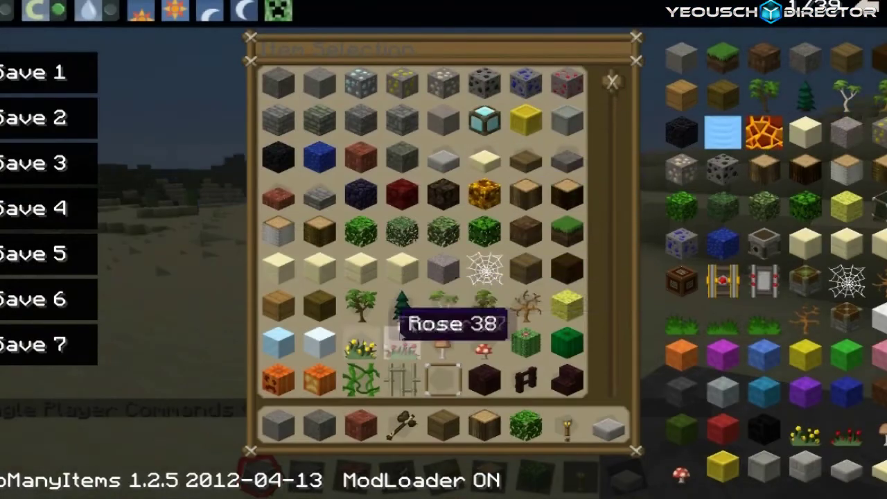
Step: Remove the wooden planks and the log from the hotbar, and put the red wire in the fifth slot
scroll(444, 236, down, 6)
scroll(444, 239, down, 5)
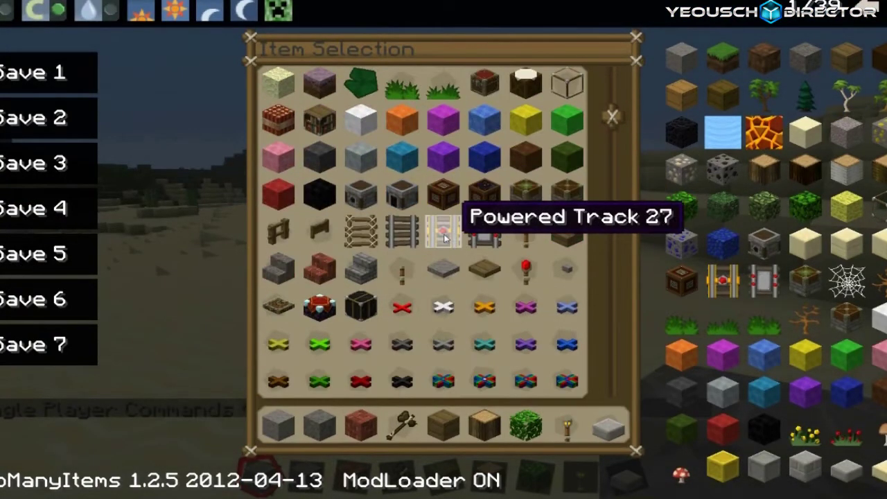
click(444, 424)
click(530, 323)
click(485, 424)
click(485, 305)
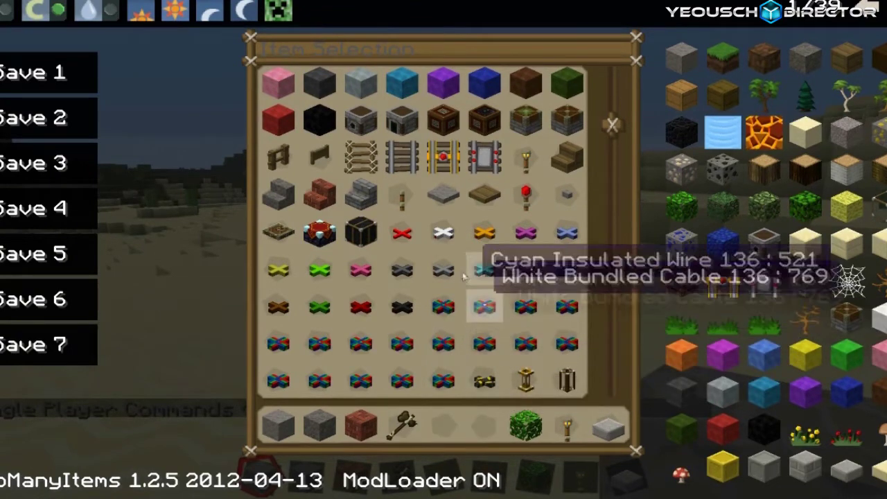
click(400, 236)
click(444, 424)
Step: Find the Coupler Track among the Railcraft items, put it in the sixth hotbar slot, and leave the inventory
scroll(480, 278, down, 5)
scroll(480, 278, down, 8)
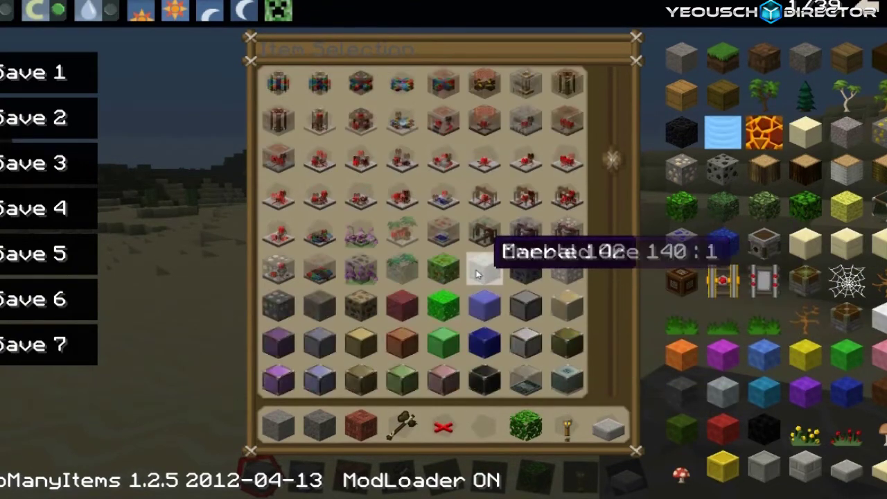
scroll(447, 268, down, 4)
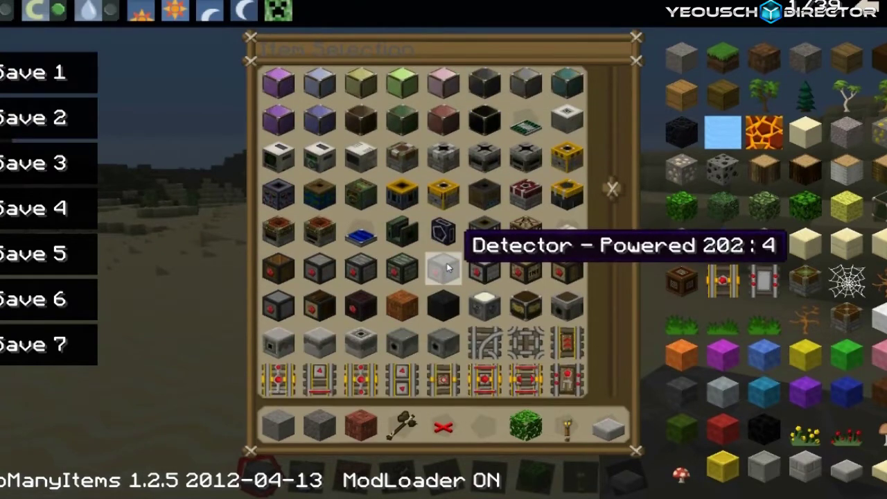
click(487, 349)
click(485, 424)
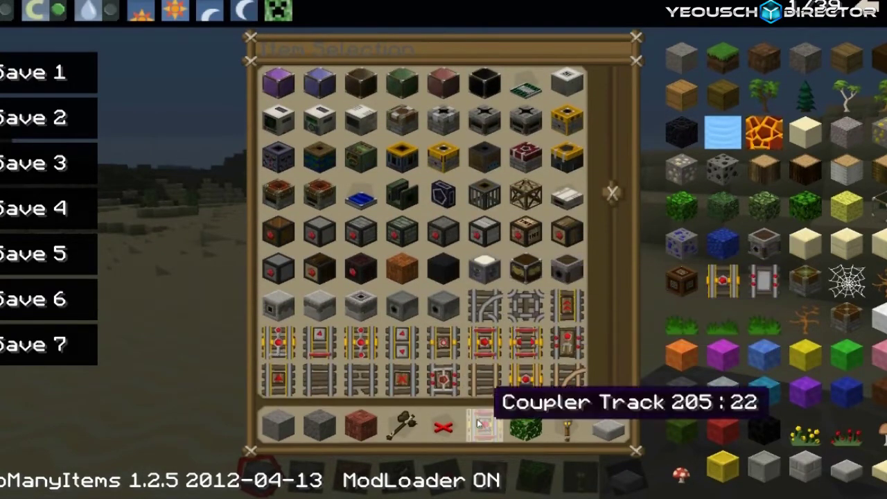
key(e)
Step: Lay the red wire in a connected zigzag line on the sand
key(6)
key(5)
right_click(445, 245)
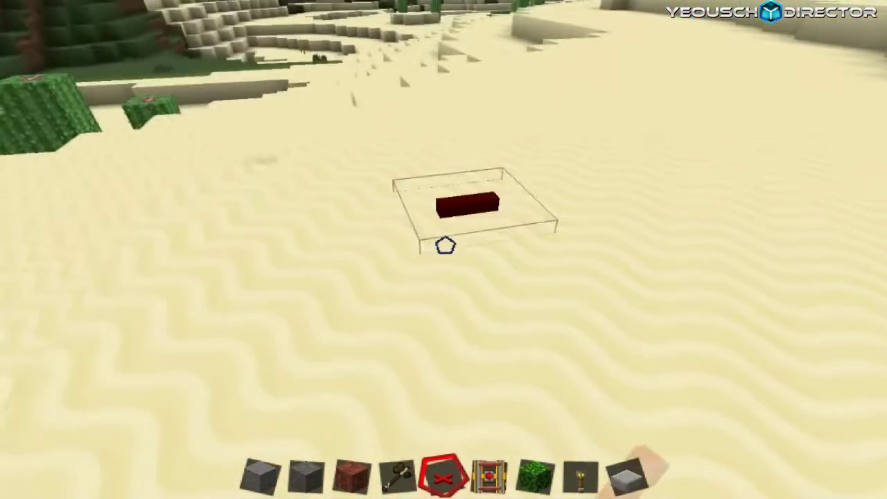
right_click(445, 245)
right_click(445, 245)
right_click(445, 246)
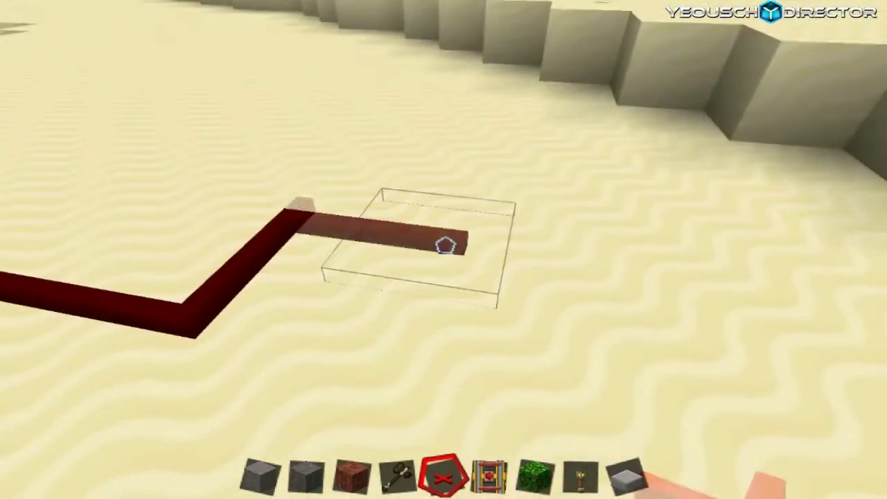
right_click(445, 245)
Step: Place a straight row of three Coupler Tracks on the sand beside the red wire
key(6)
right_click(445, 245)
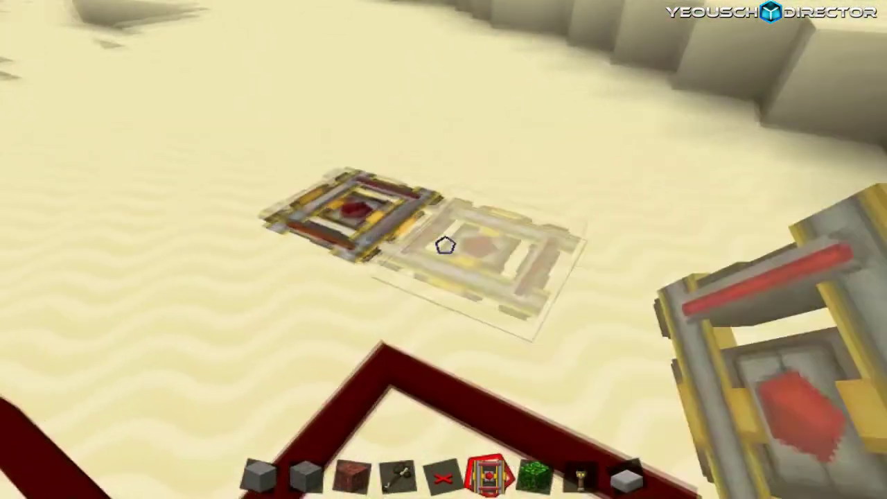
right_click(445, 245)
right_click(445, 245)
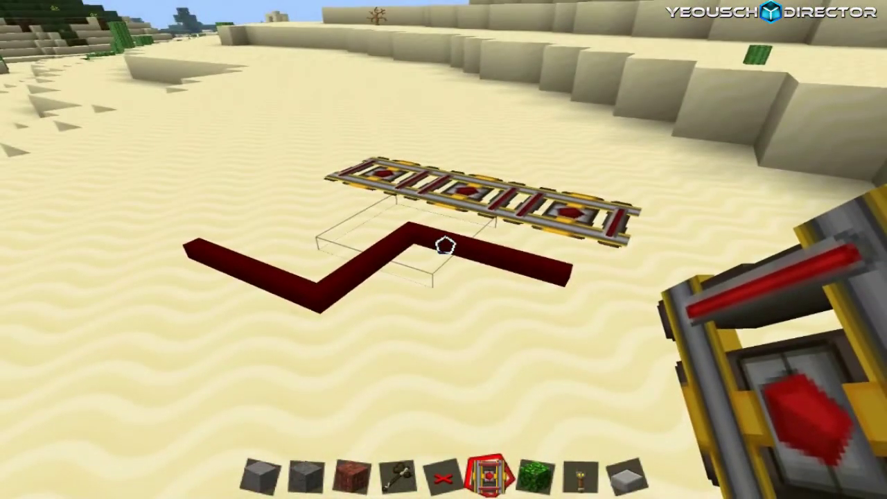